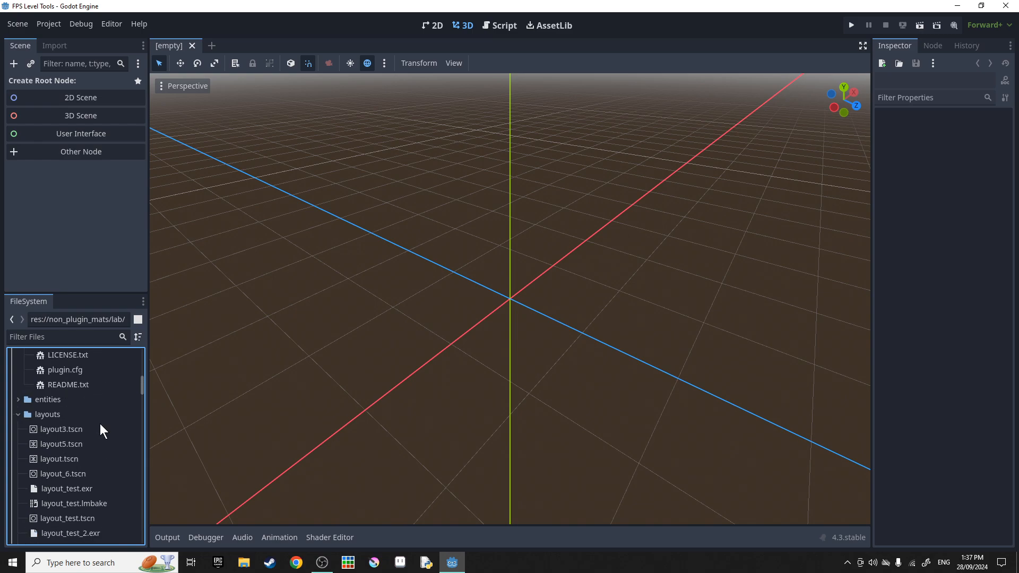
Collapse the layouts folder in the FileSystem dock and orbit the empty 3D view.
left_click(18, 415)
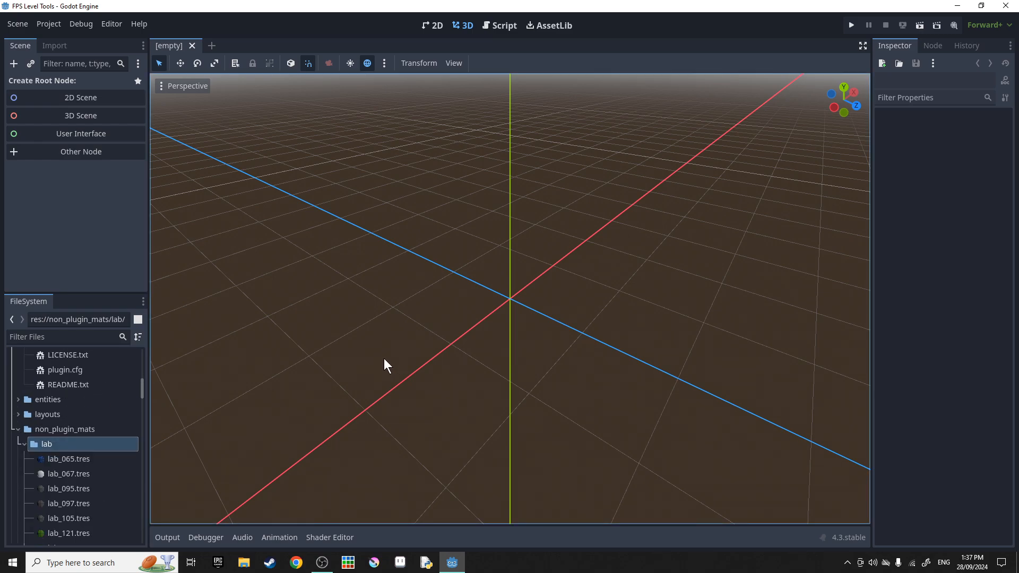
middle_click_drag(383, 360, 356, 358)
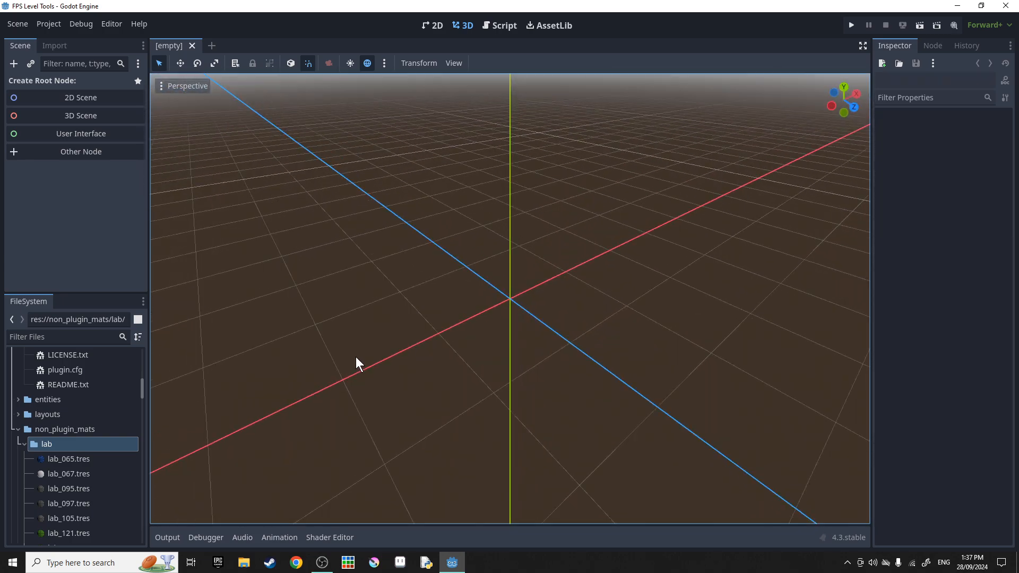
Create a 3D Scene root node and rename it Layout.
left_click(84, 116)
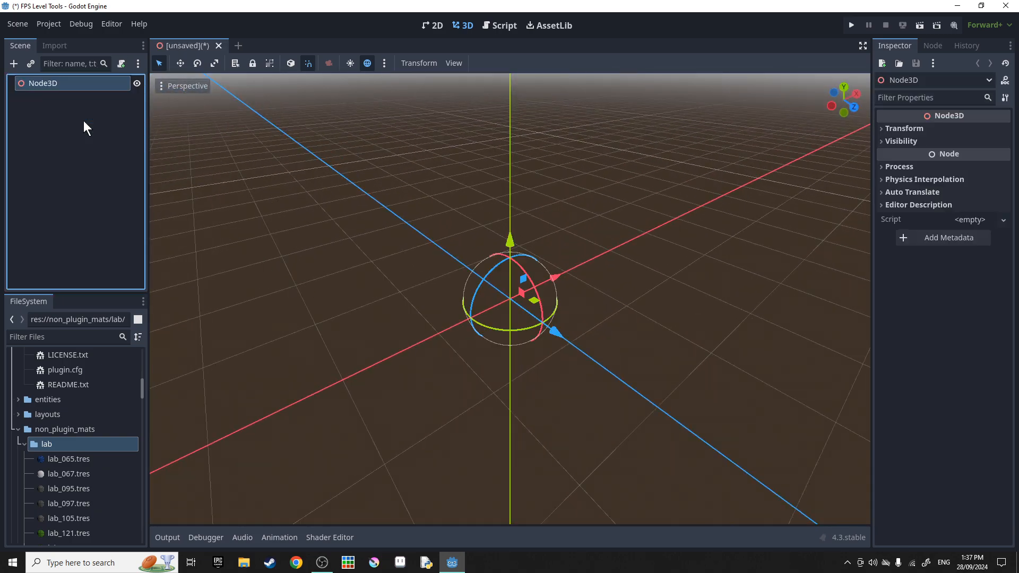
double_click(70, 83)
type("Lyout")
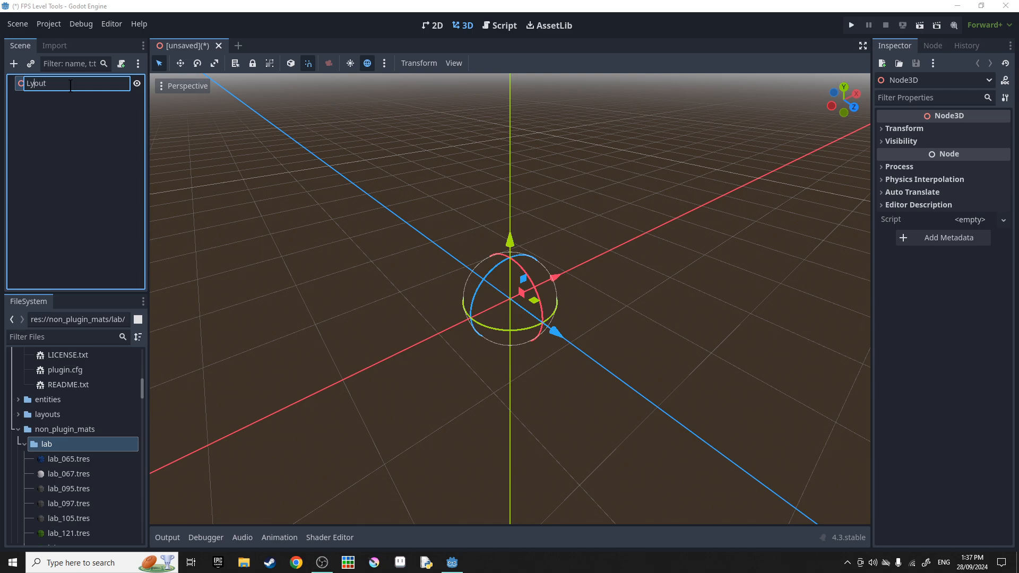
type("a")
key("Return")
Save the scene as layout_for_video.tscn in the layouts folder.
key("ctrl+s")
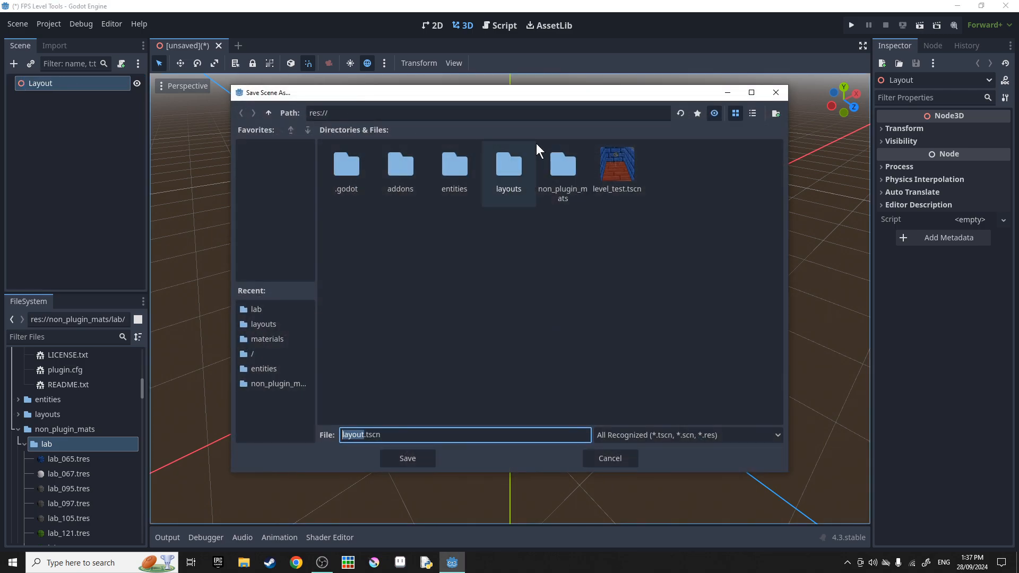
double_click(511, 168)
left_click(363, 435)
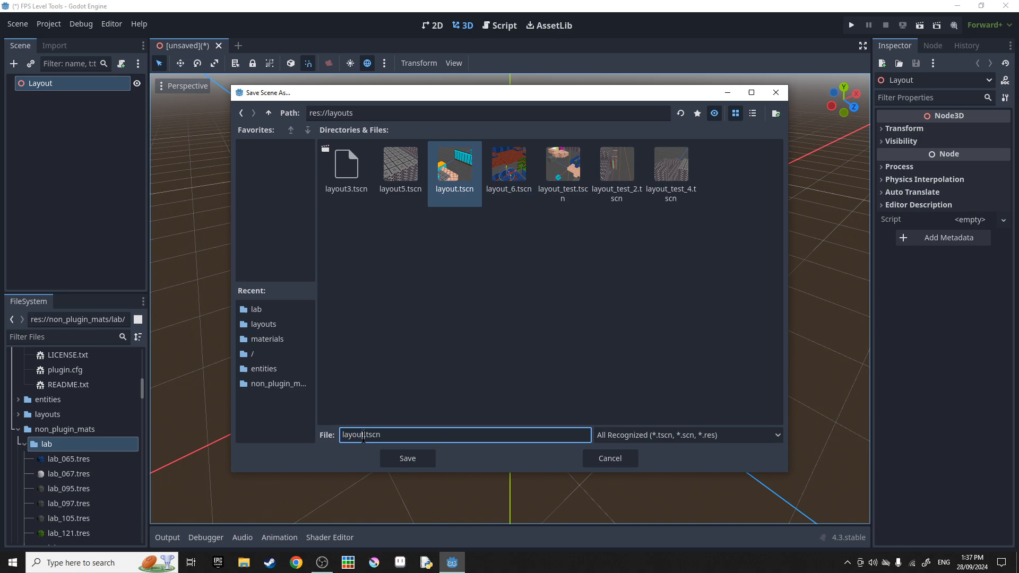
type("_for_vid")
type("eo")
key("Return")
key("ctrl+a")
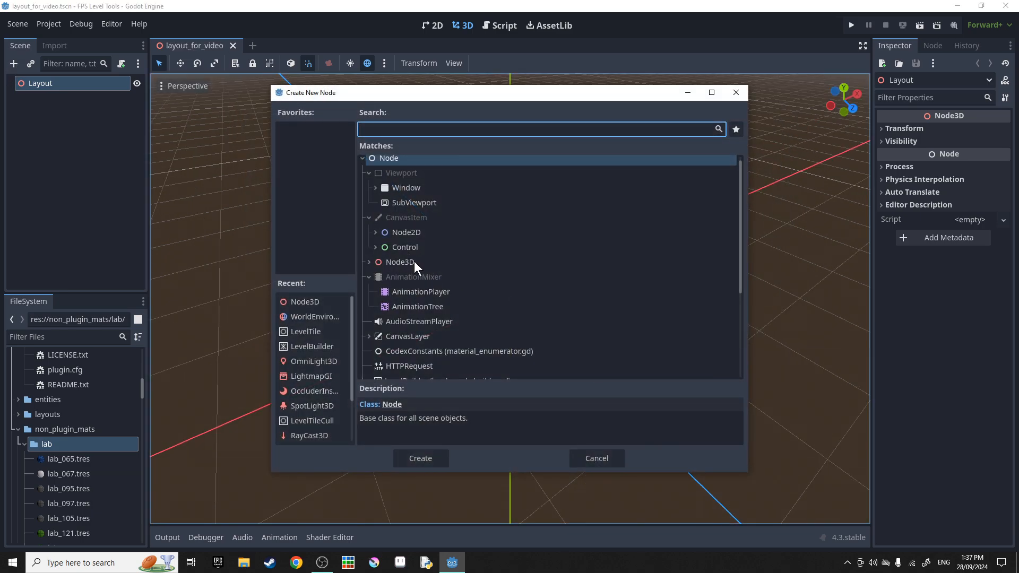
Add a Node3D child under Layout and name it Geometry.
double_click(415, 262)
double_click(68, 100)
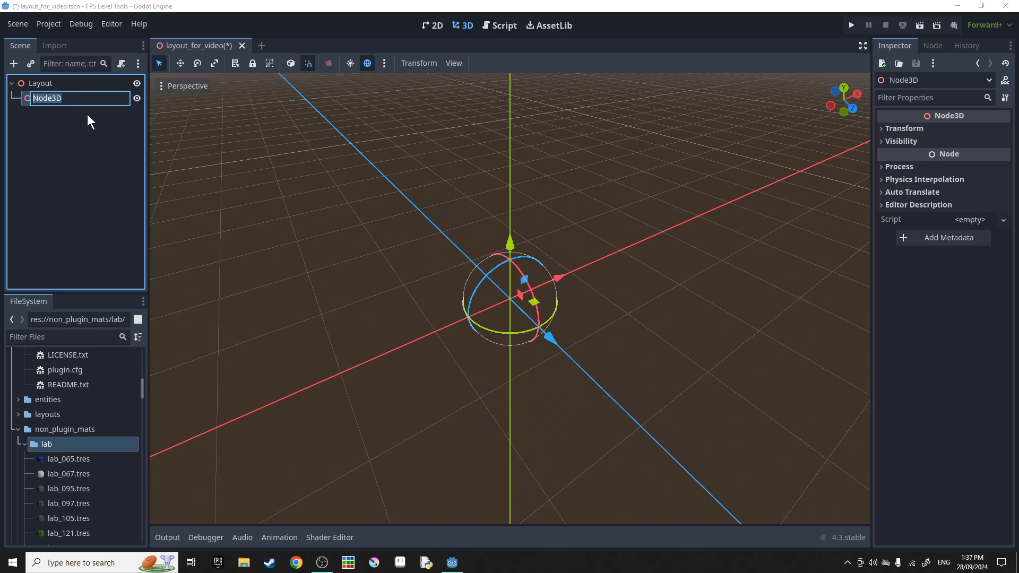
type("Geometry")
key("Return")
Add a second Node3D child under Layout named Output.
left_click(84, 84)
left_click(14, 66)
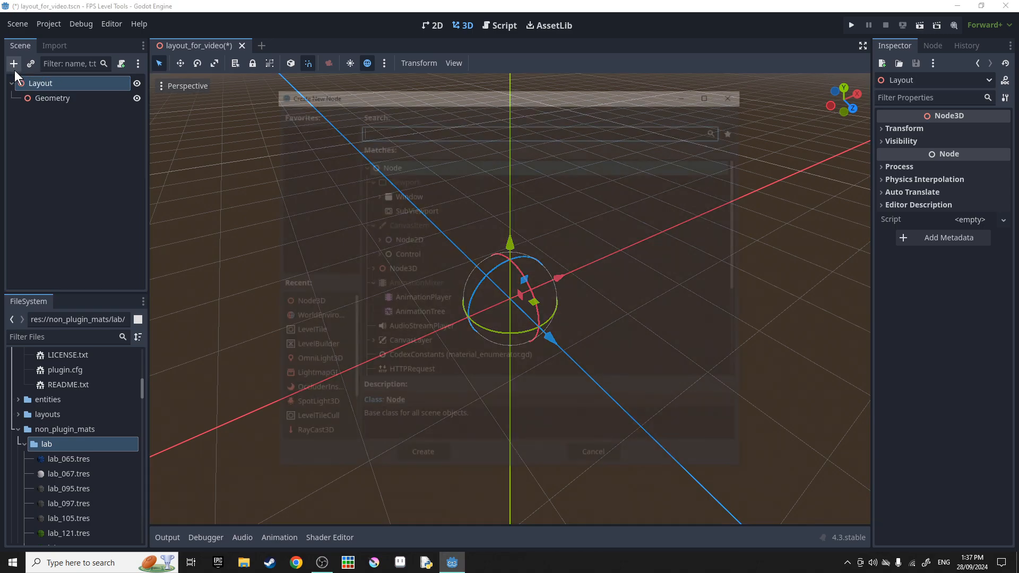
double_click(406, 267)
double_click(61, 117)
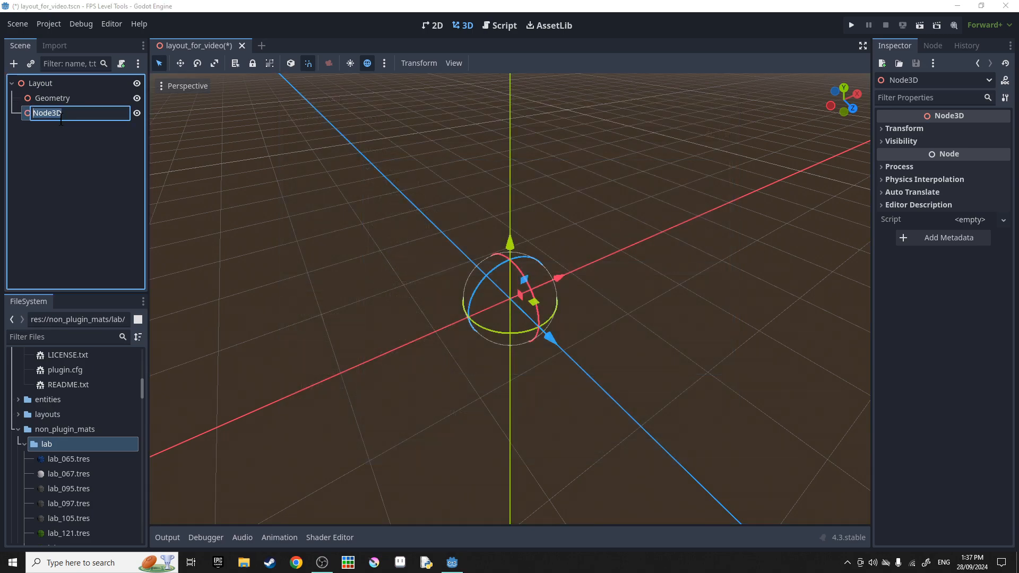
type("Output")
key("Return")
left_click(66, 98)
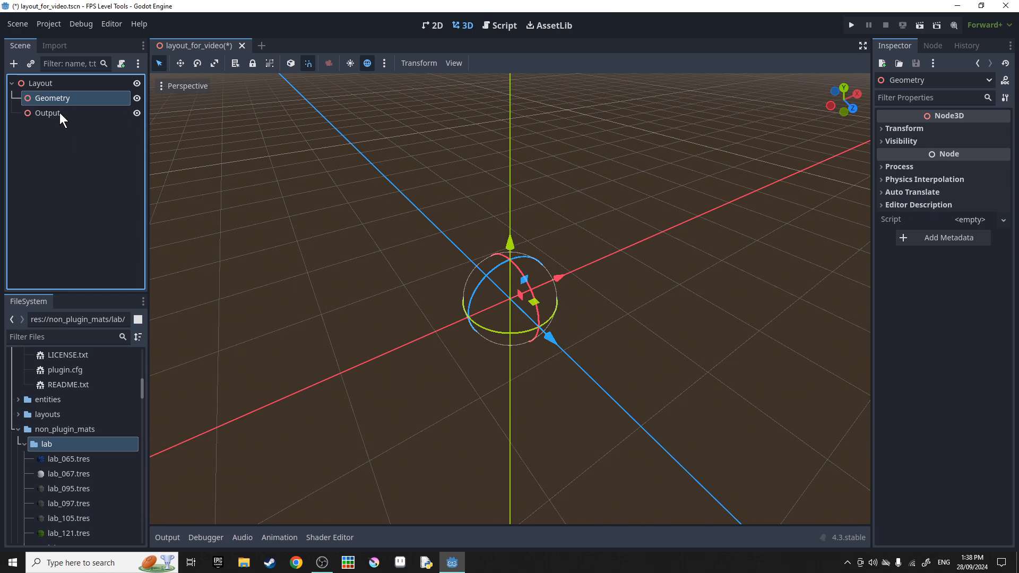
Save the scene and add a LevelBuilder node under Layout.
left_click(33, 83)
key("ctrl+s")
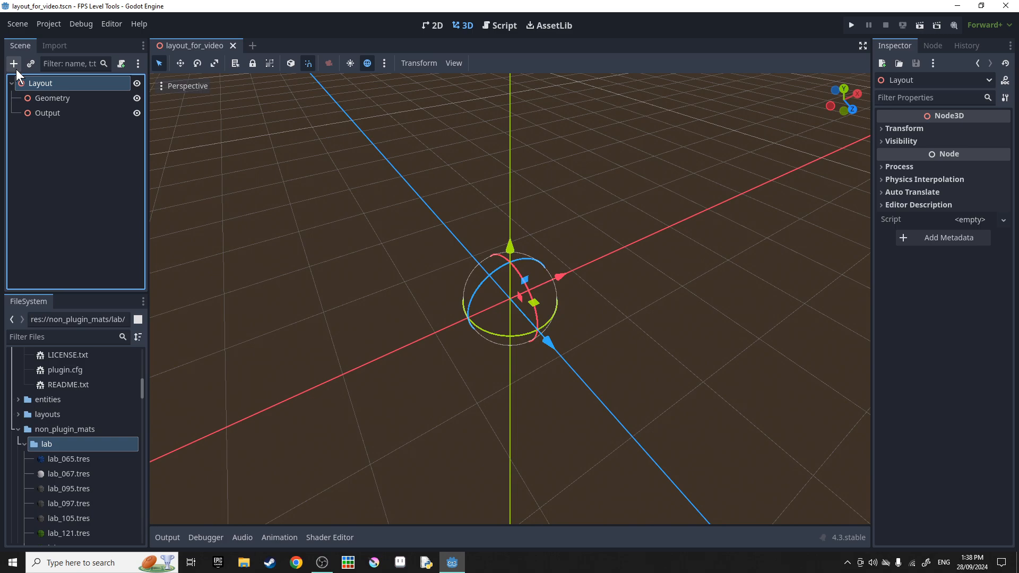
left_click(14, 64)
type("levelb")
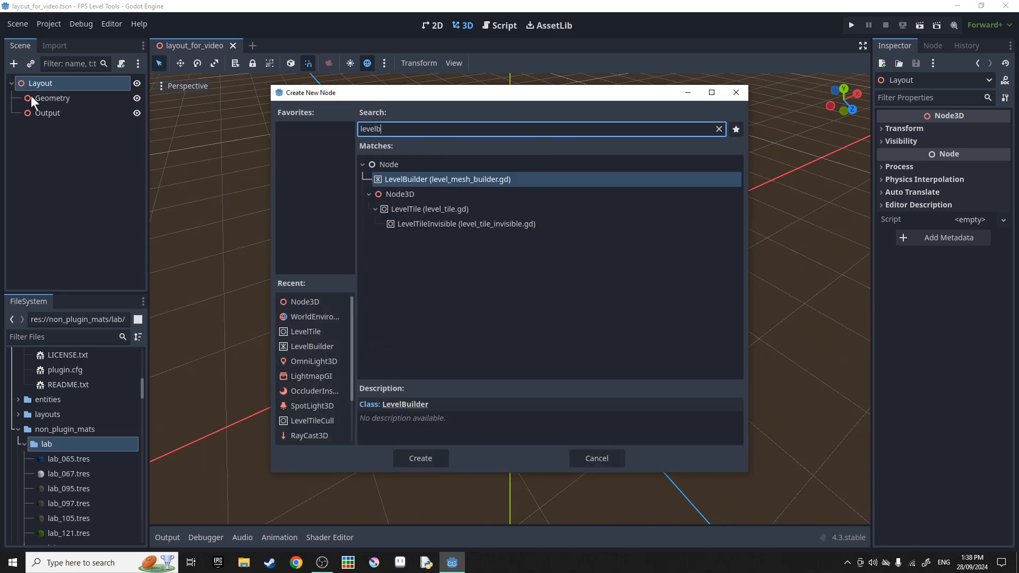
key("Return")
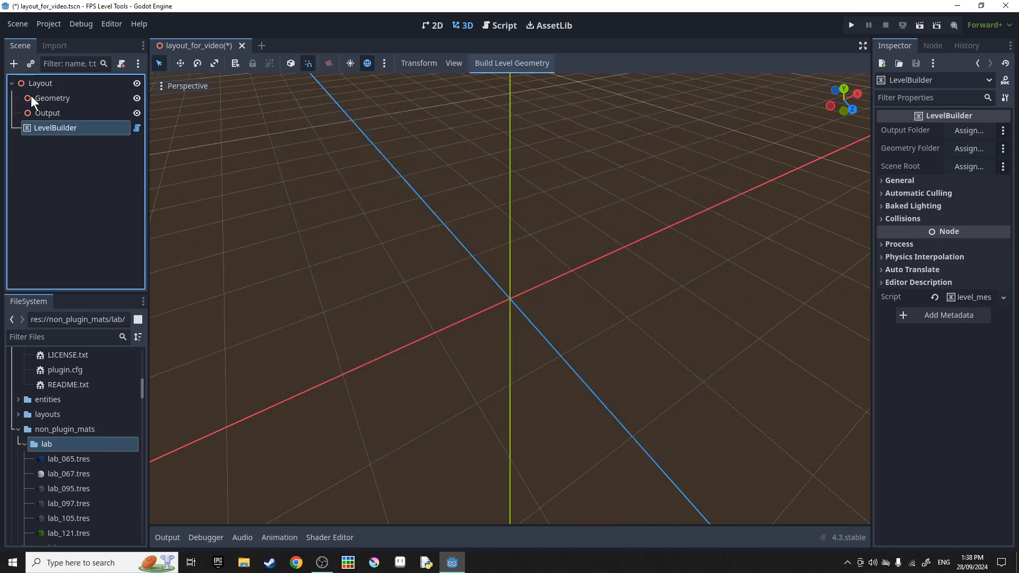
mouse_move(613, 139)
middle_mouse_down()
mouse_move(587, 160)
mouse_move(603, 138)
middle_mouse_up()
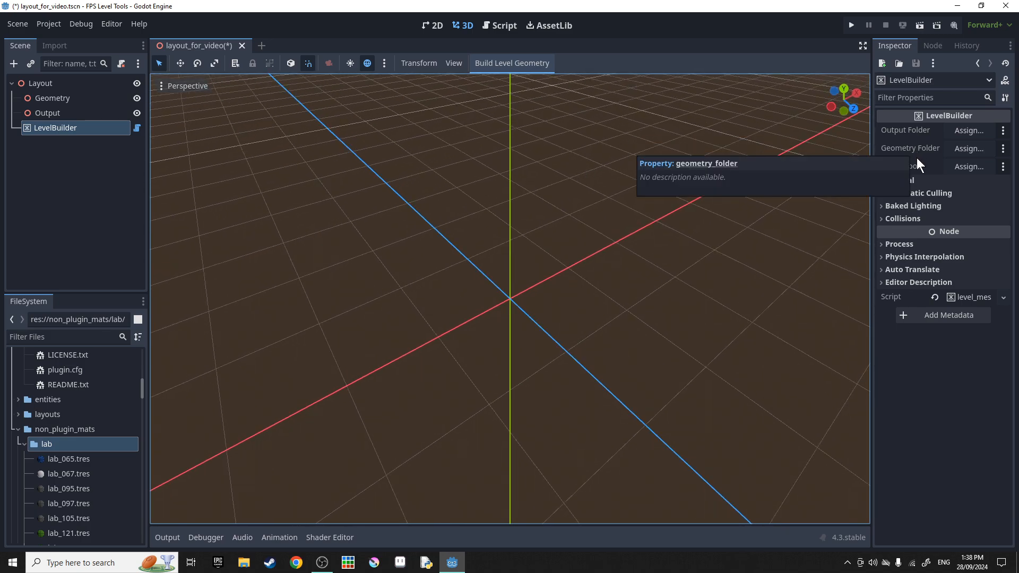
Assign Output as output folder, Geometry as geometry folder and Layout as scene root.
left_click(954, 132)
double_click(469, 179)
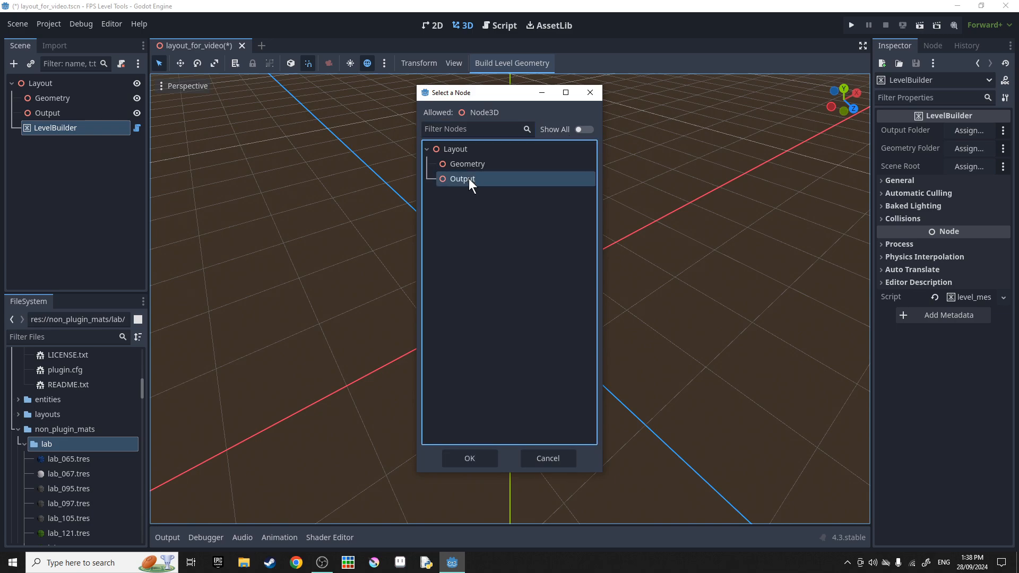
left_click(958, 148)
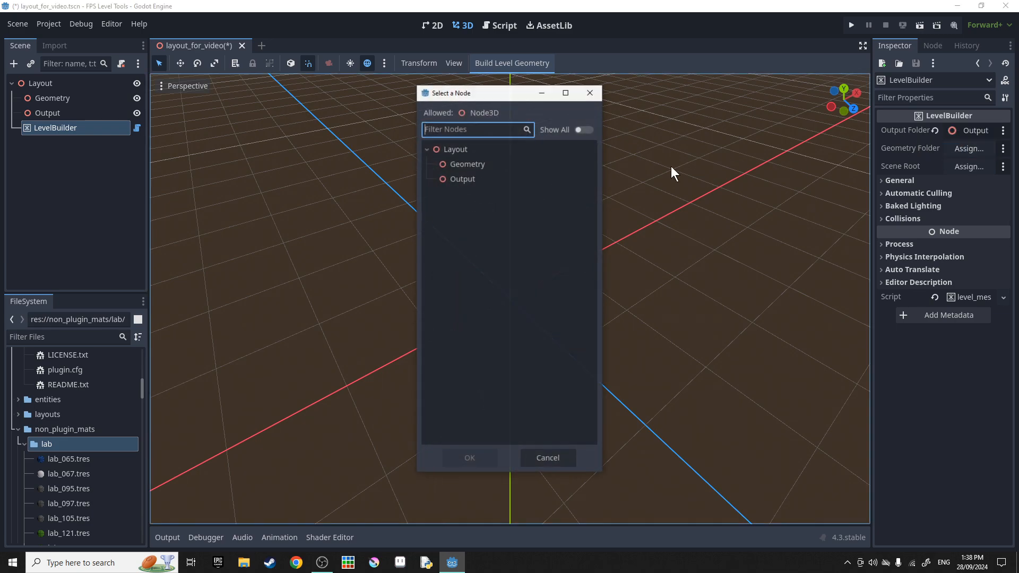
double_click(482, 163)
left_click(967, 167)
double_click(476, 149)
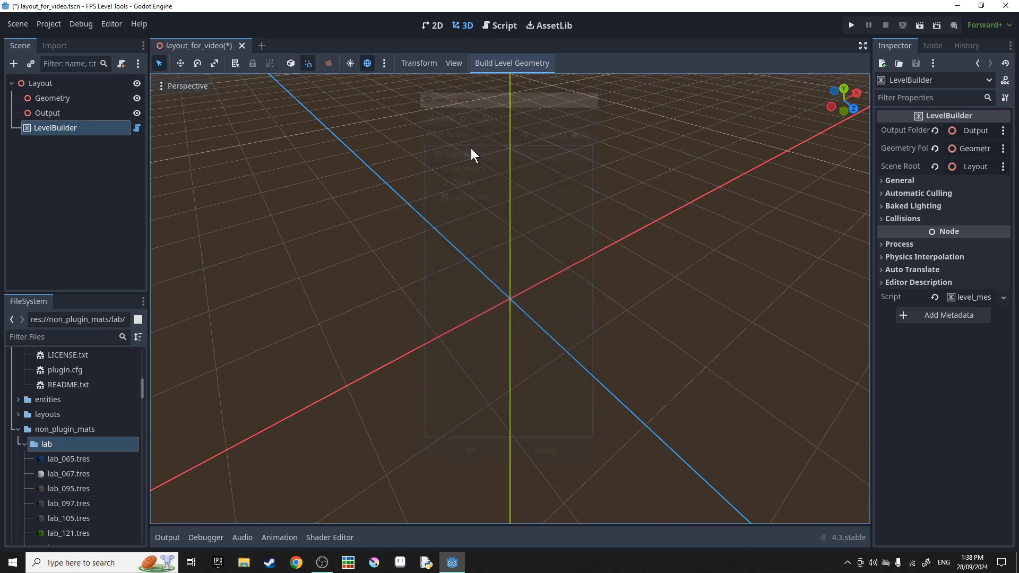
Briefly expand and collapse the LevelBuilder's General and Automatic Culling settings.
middle_click_drag(571, 189, 611, 197)
left_click(897, 181)
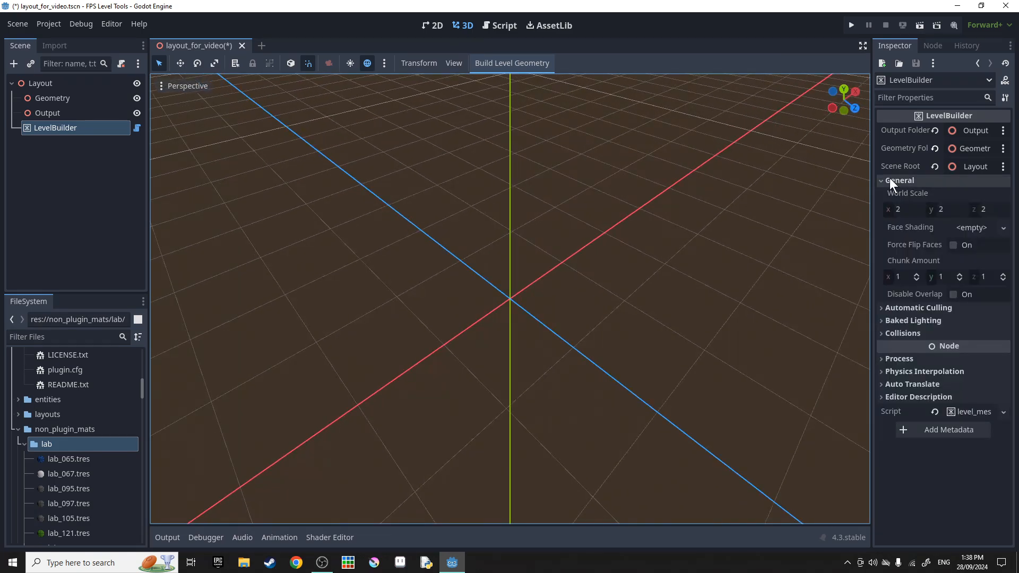
left_click(899, 308)
left_click(900, 307)
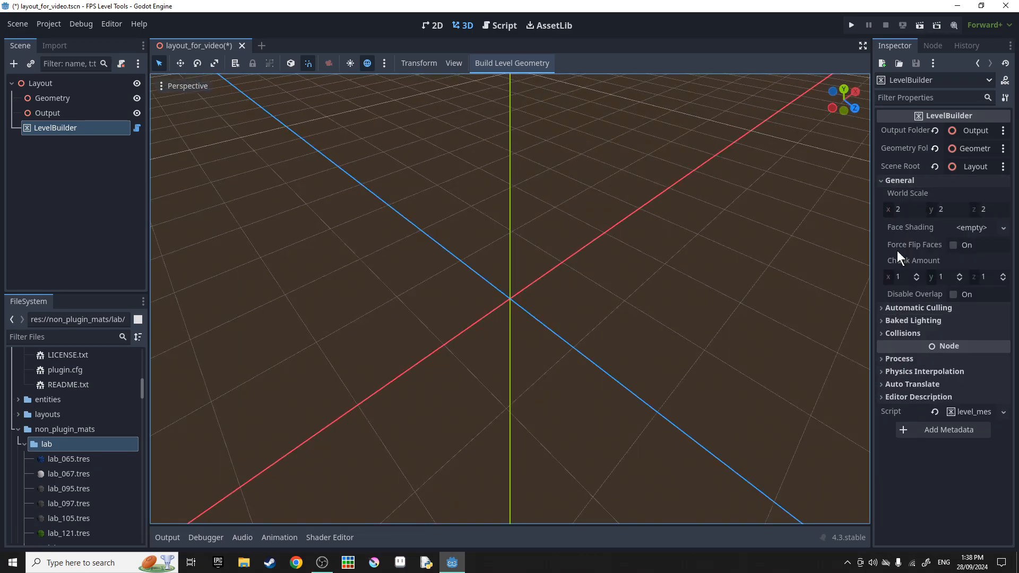
left_click(897, 180)
left_click(38, 97)
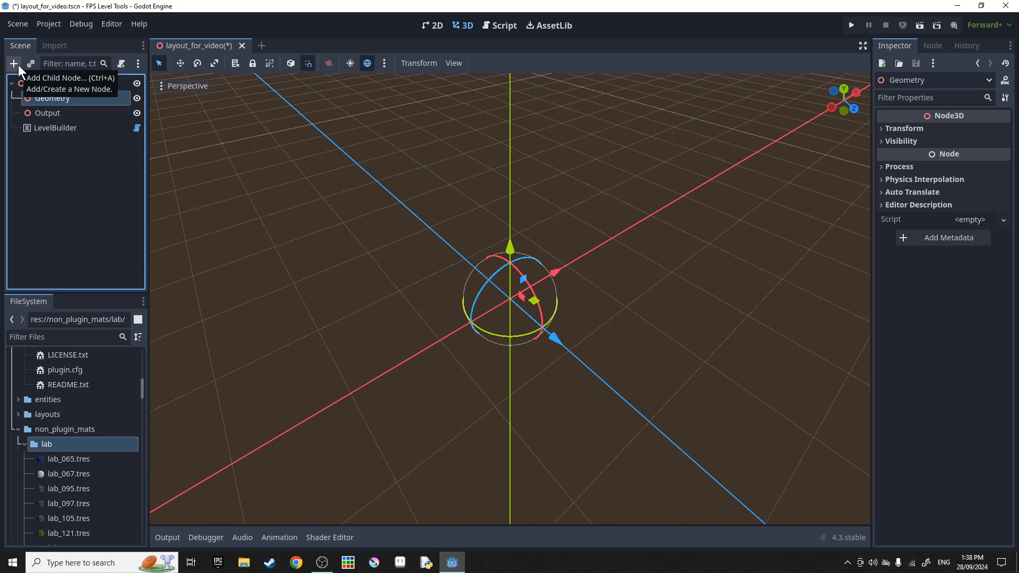
Add a LevelTile cube under the Geometry node.
left_click(18, 64)
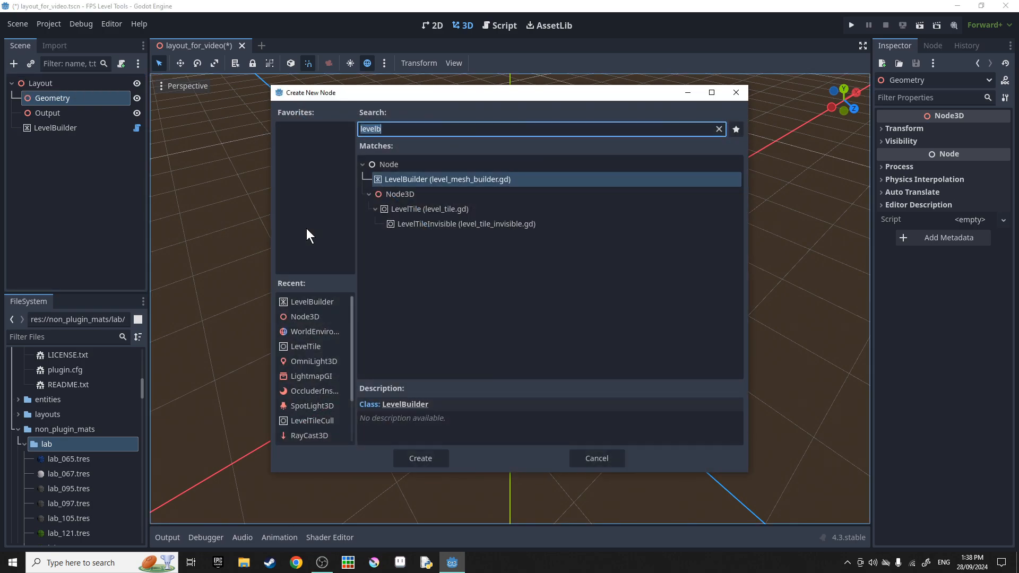
double_click(413, 206)
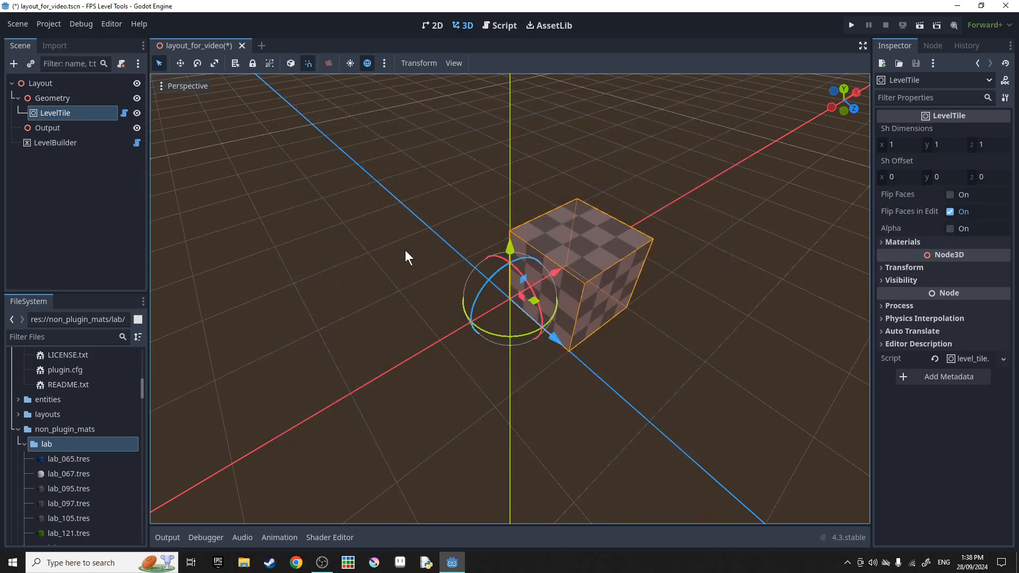
middle_click_drag(405, 250, 471, 262)
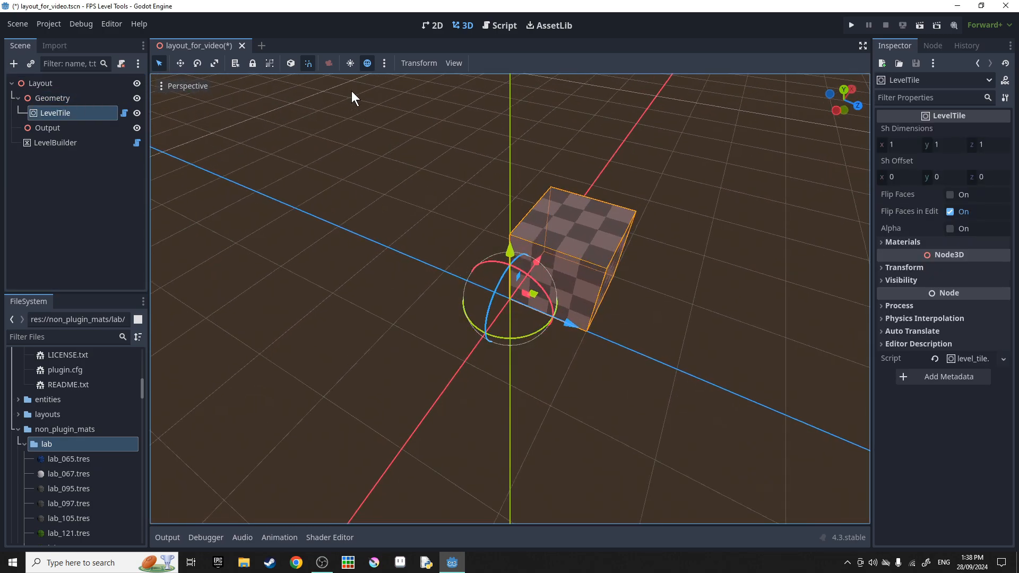
Turn on Use Snap and switch off the viewport's preview sky and lighting.
left_click(309, 65)
middle_click_drag(419, 160, 442, 181)
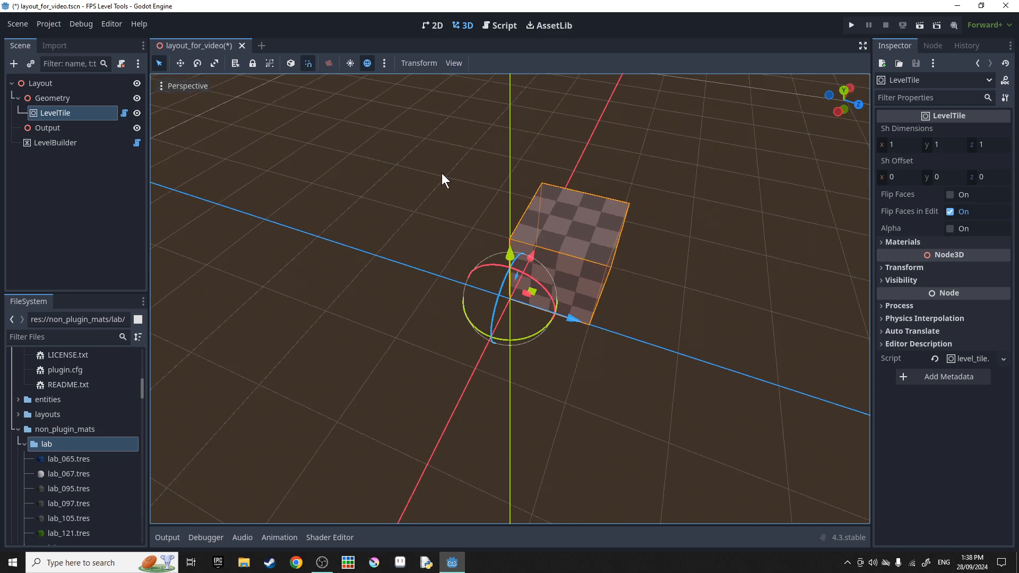
left_click(368, 64)
middle_click_drag(408, 141, 466, 237)
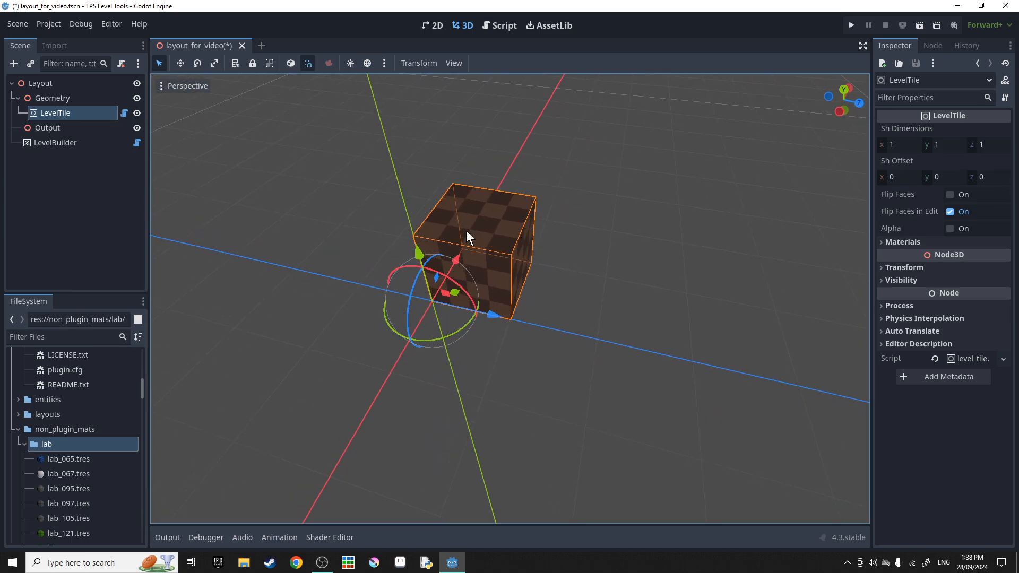
left_click(43, 181)
left_click(33, 83)
key("ctrl+a")
Add a WorldEnvironment node under Layout with a new Environment resource.
type("w")
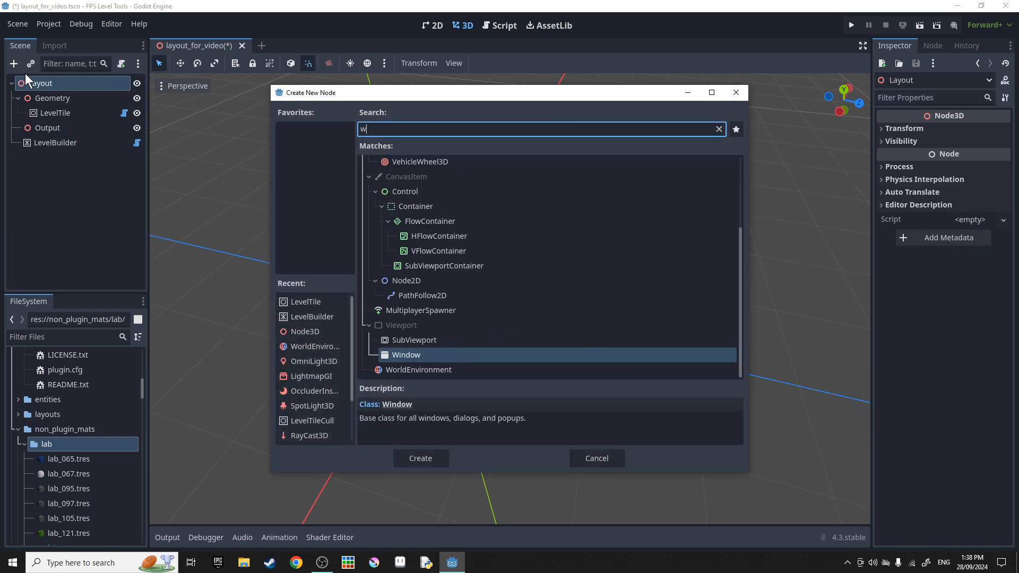
type("orld")
key("Return")
left_click(976, 130)
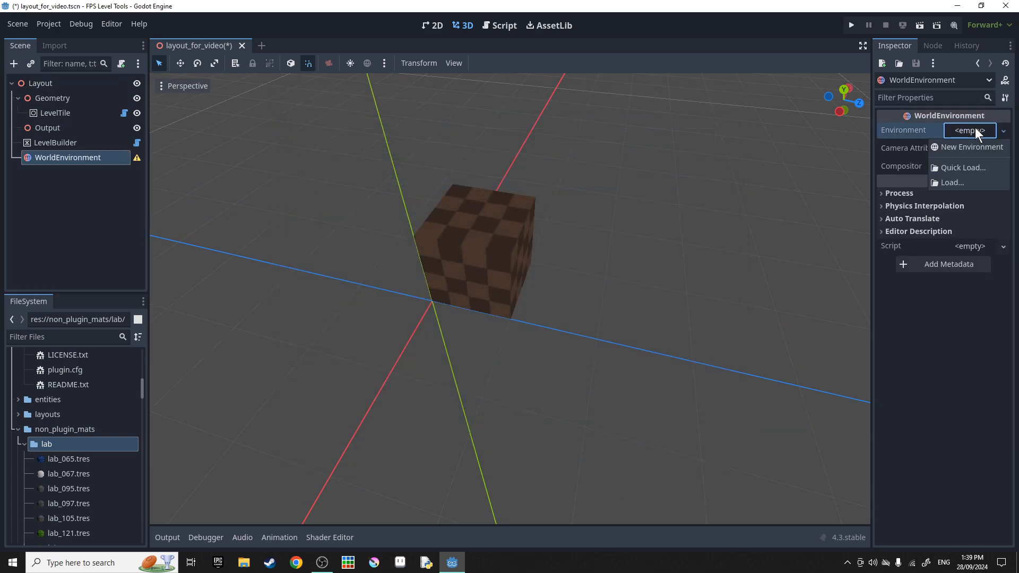
left_click(963, 146)
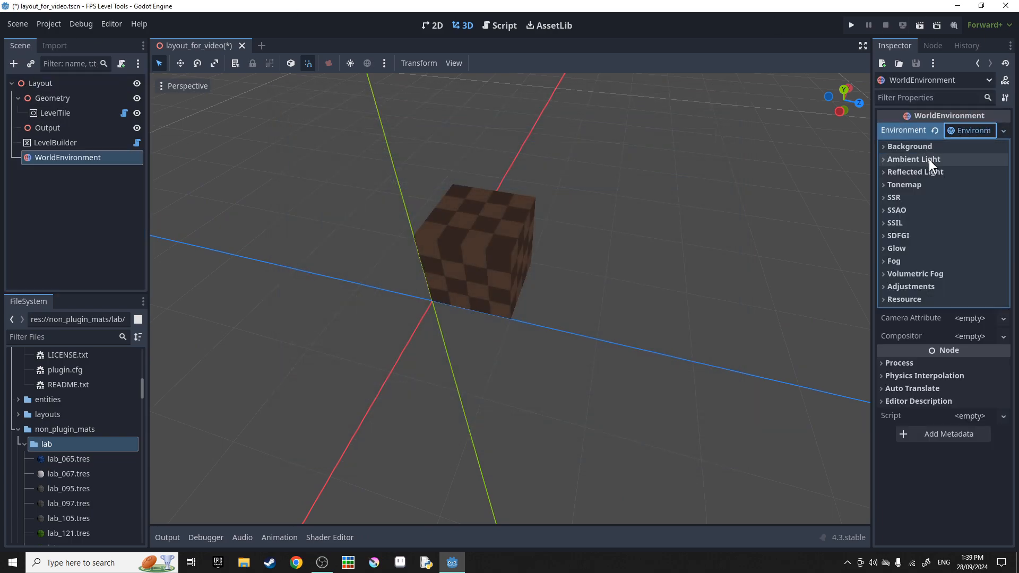
Set the Environment's ambient light source to Color with pure white.
left_click(929, 159)
left_click(973, 175)
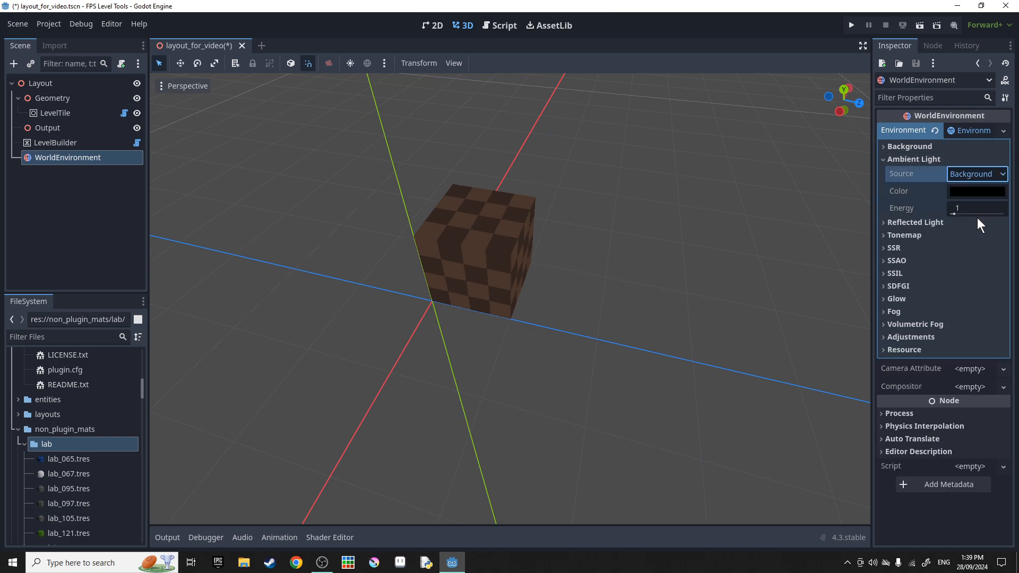
left_click(978, 217)
left_click(968, 190)
left_click_drag(1008, 226, 1005, 165)
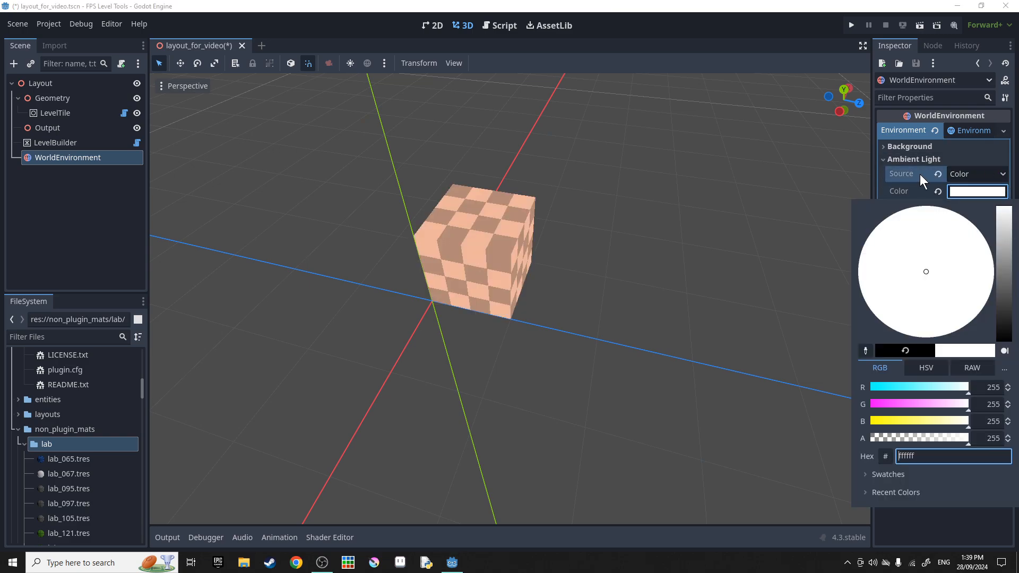
left_click(919, 175)
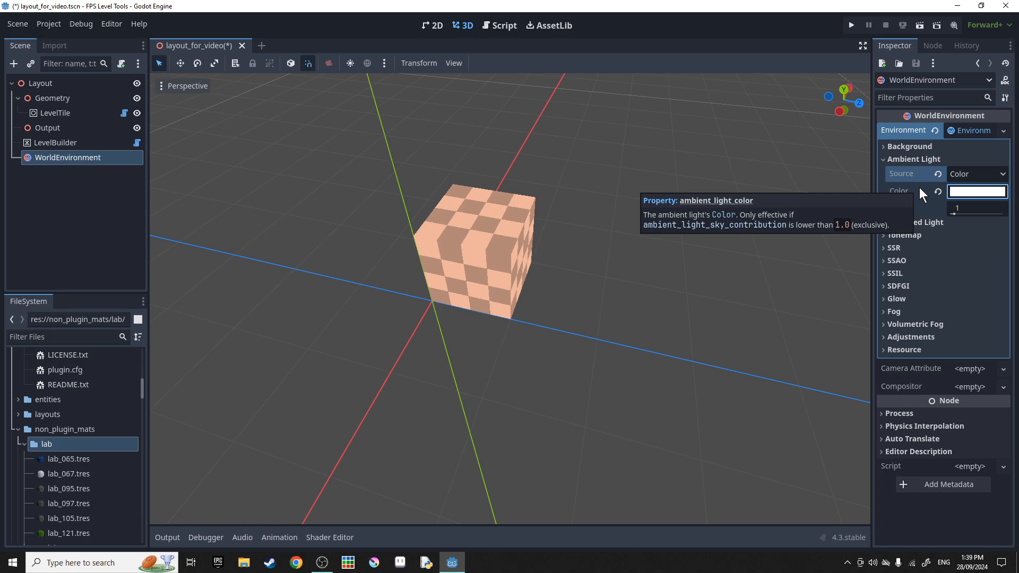
left_click(913, 157)
middle_click_drag(666, 238, 641, 246)
left_click(59, 113)
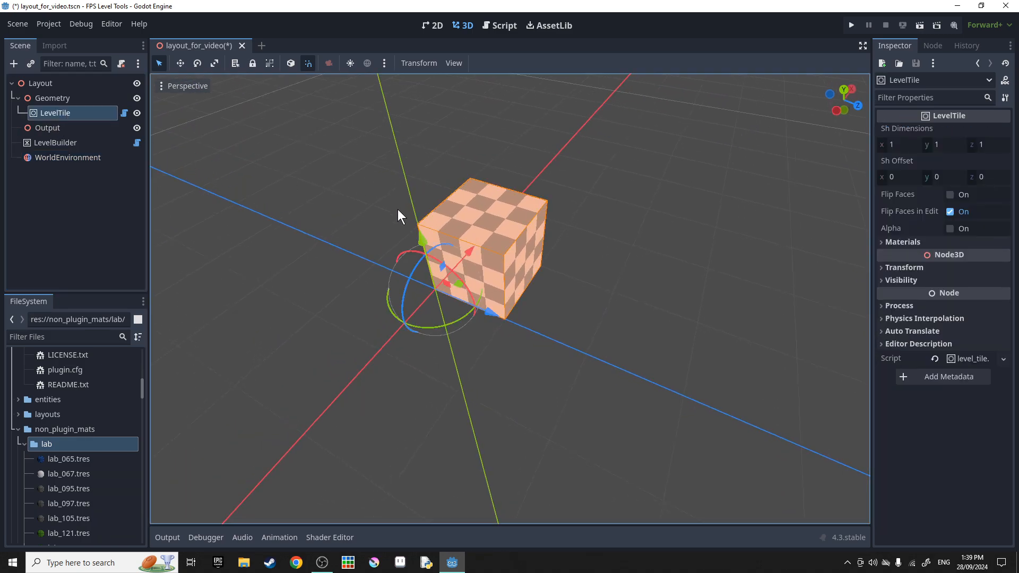
Raise the Geometry group upward in the viewport.
scroll(546, 273, "down", 10)
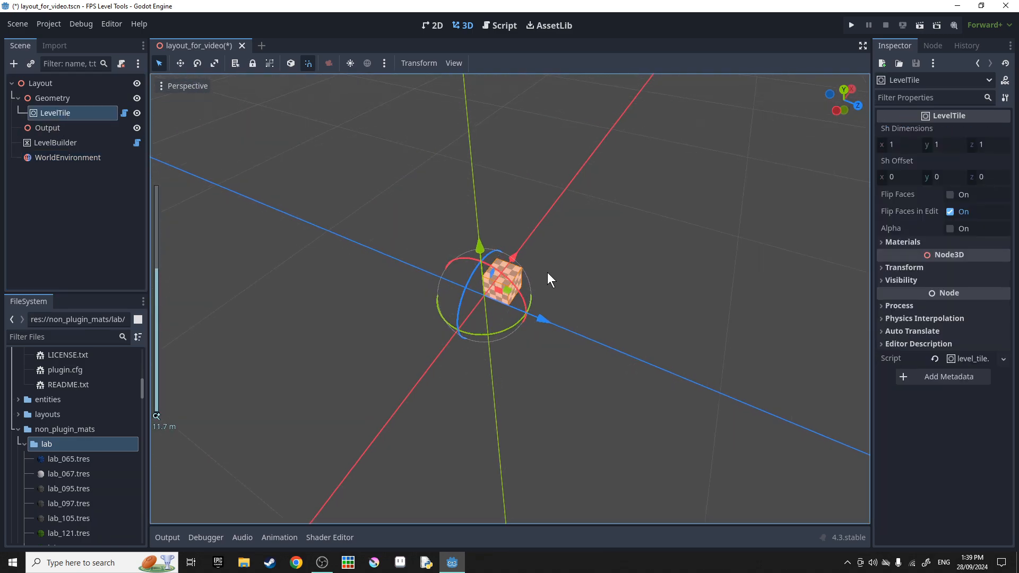
left_click(62, 100)
left_click_drag(480, 247, 456, 76)
right_click_drag(594, 278, 593, 239)
left_click(367, 270)
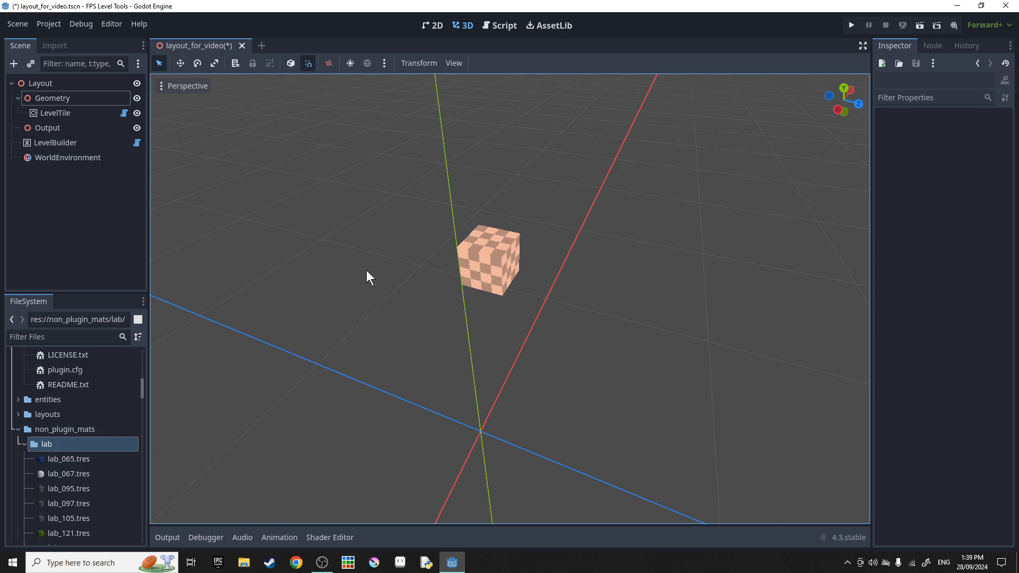
left_click(43, 100)
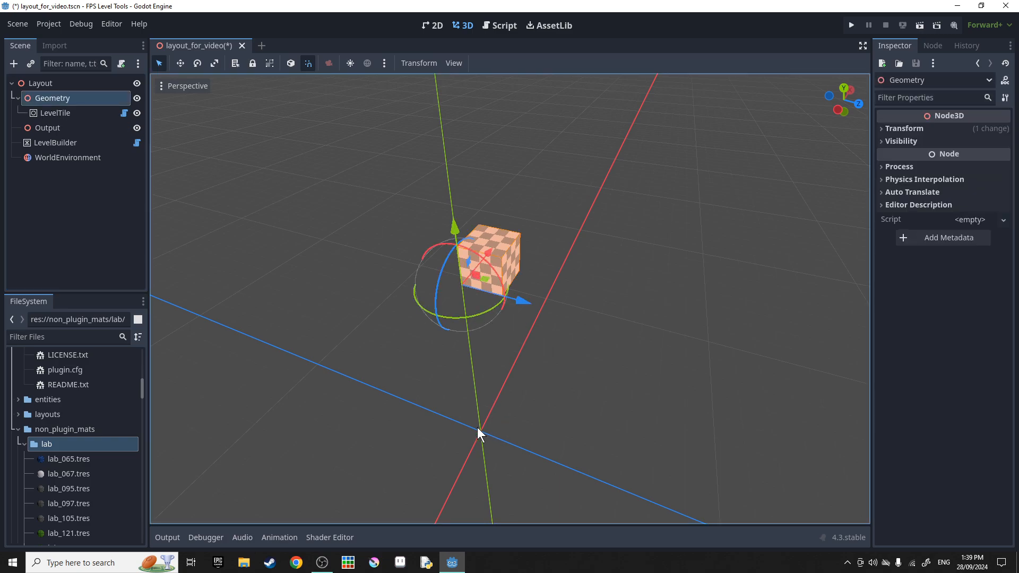
Duplicate the LevelTile repeatedly, moving copies one unit along Z and X.
left_click(86, 113)
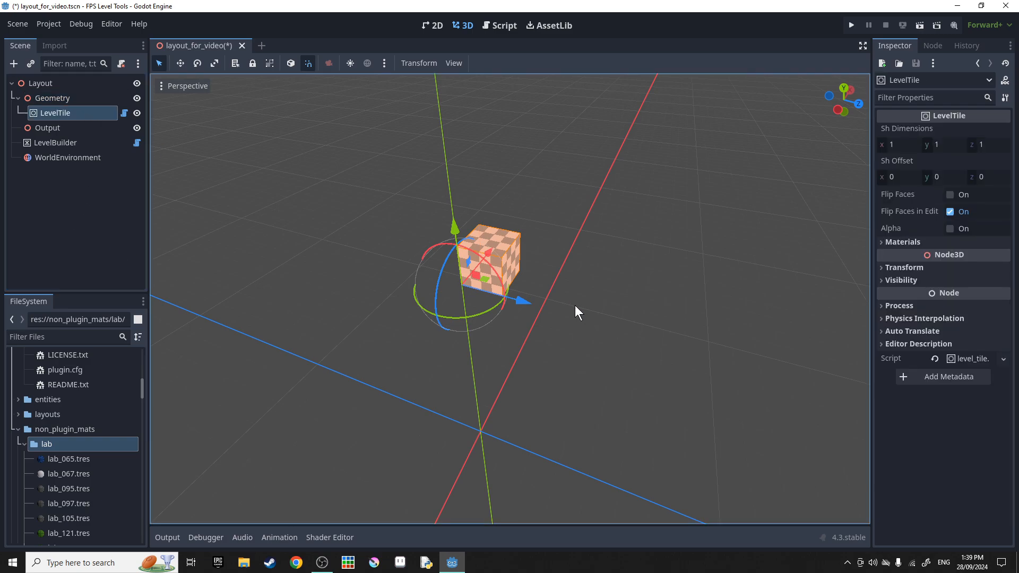
key("ctrl+d")
left_click_drag(531, 304, 652, 332)
key("ctrl+d")
key("ctrl+d")
middle_click_drag(652, 332, 589, 311)
key("ctrl+d")
left_click_drag(589, 311, 611, 309)
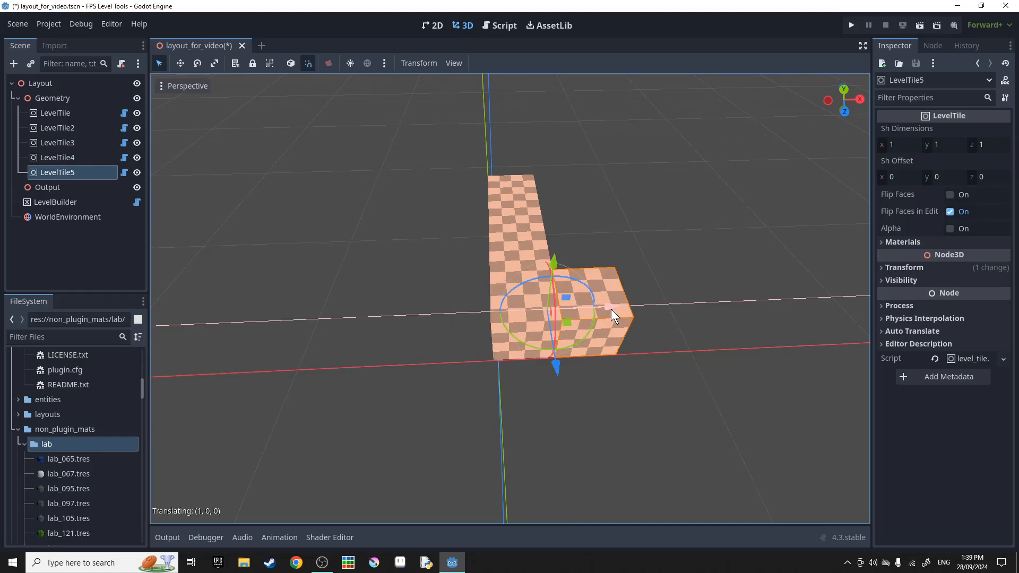
key("ctrl+d")
left_click_drag(602, 266, 654, 267)
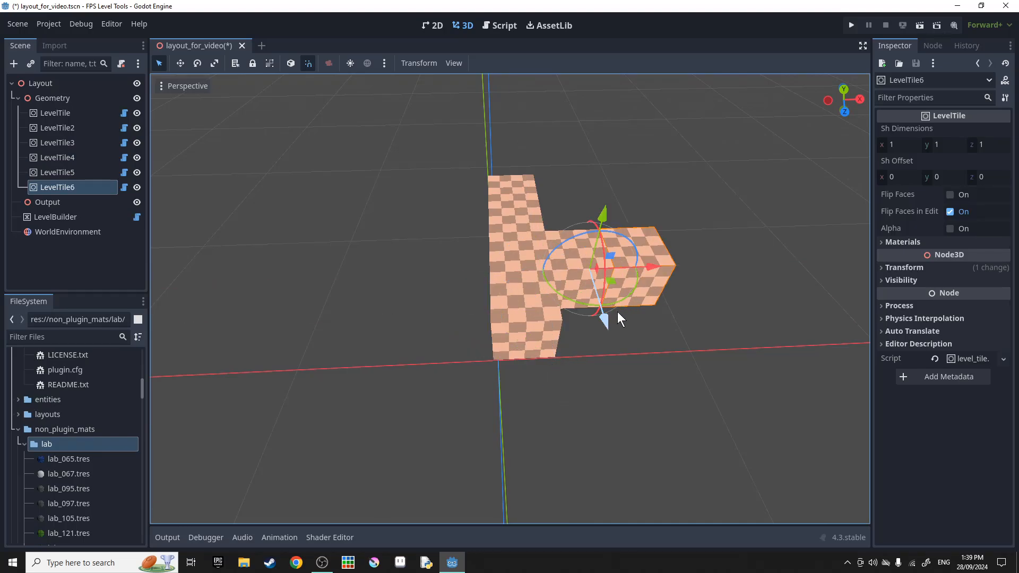
key("ctrl+d")
left_click_drag(611, 318, 623, 363)
Add further tile copies along X and one shifted along Y to complete twelve tiles.
right_click_drag(622, 362, 483, 346)
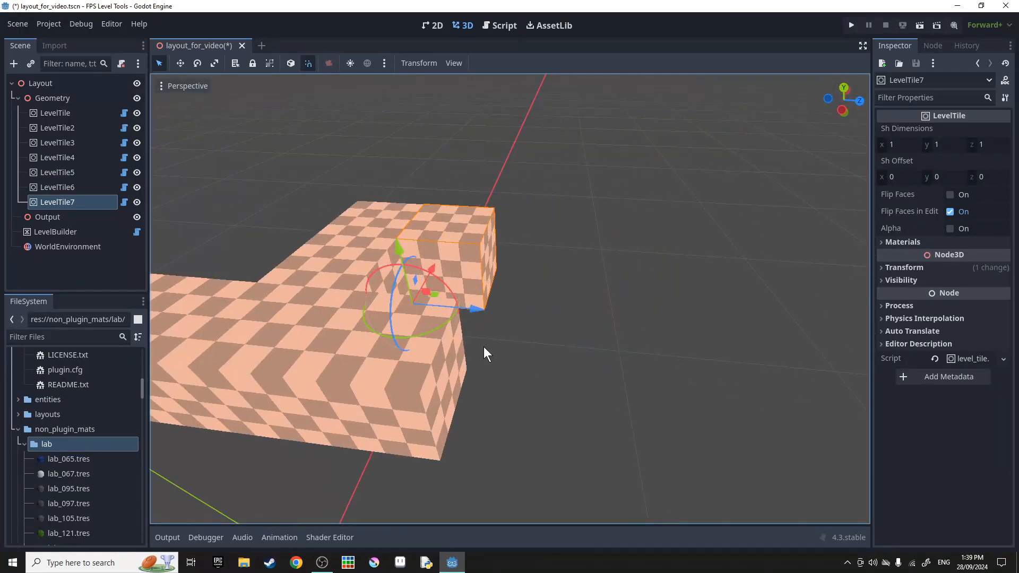
key("ctrl+d")
left_click_drag(488, 314, 639, 314)
key("ctrl+d")
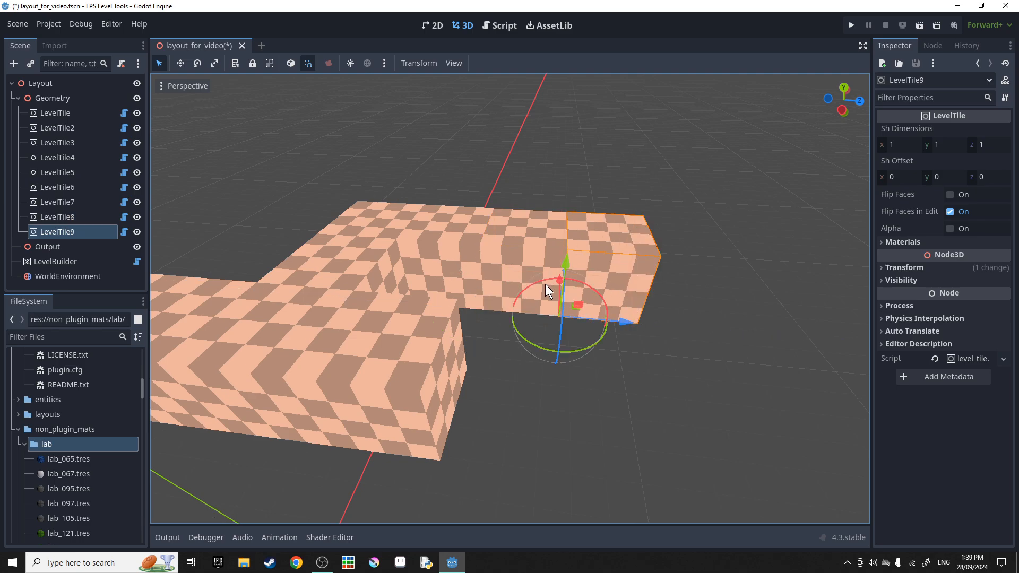
key("ctrl+d")
left_click_drag(554, 285, 552, 346)
key("ctrl+d")
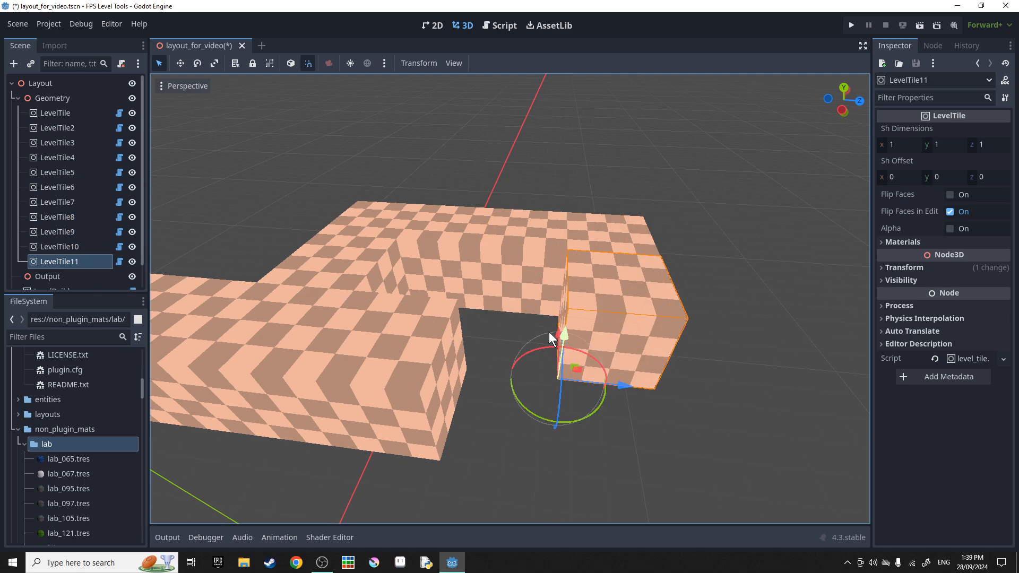
right_click_drag(552, 346, 562, 340)
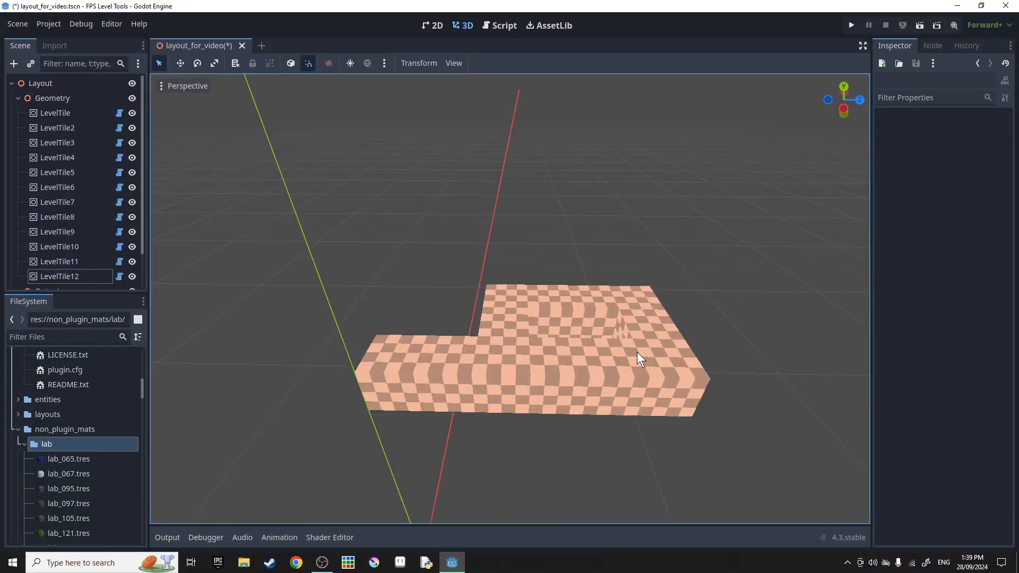
mouse_move(636, 352)
right_mouse_down()
mouse_move(674, 354)
mouse_move(637, 352)
right_mouse_up()
Save the scene and run Build Level Geometry from the LevelBuilder.
scroll(132, 202, "down", 3)
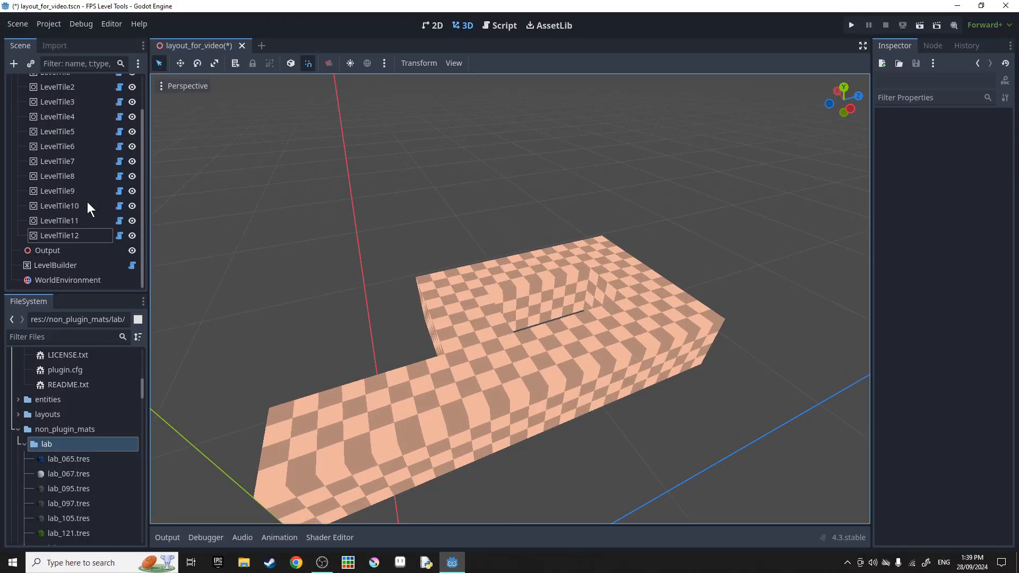
left_click(68, 265)
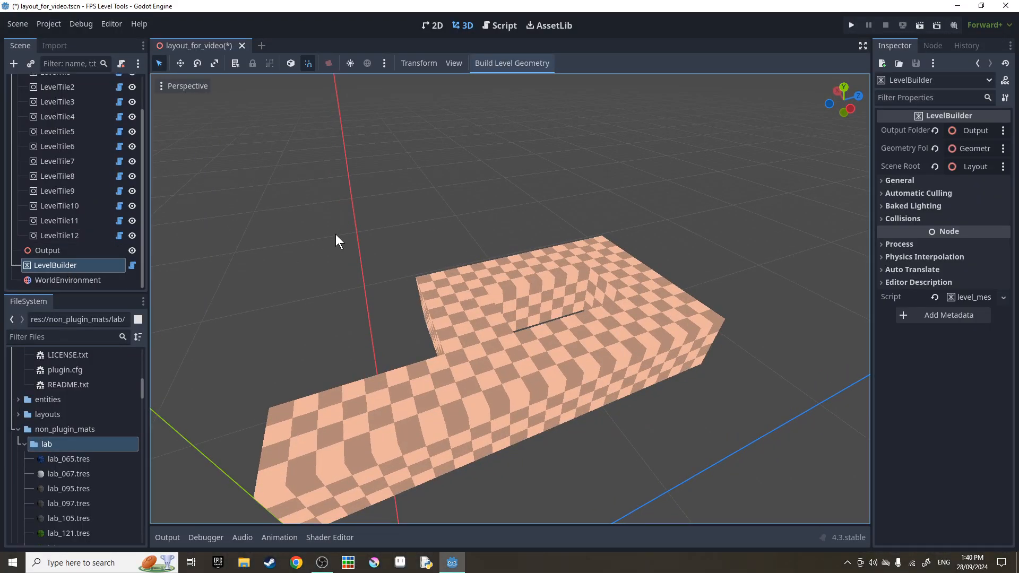
key("ctrl+s")
left_click(490, 64)
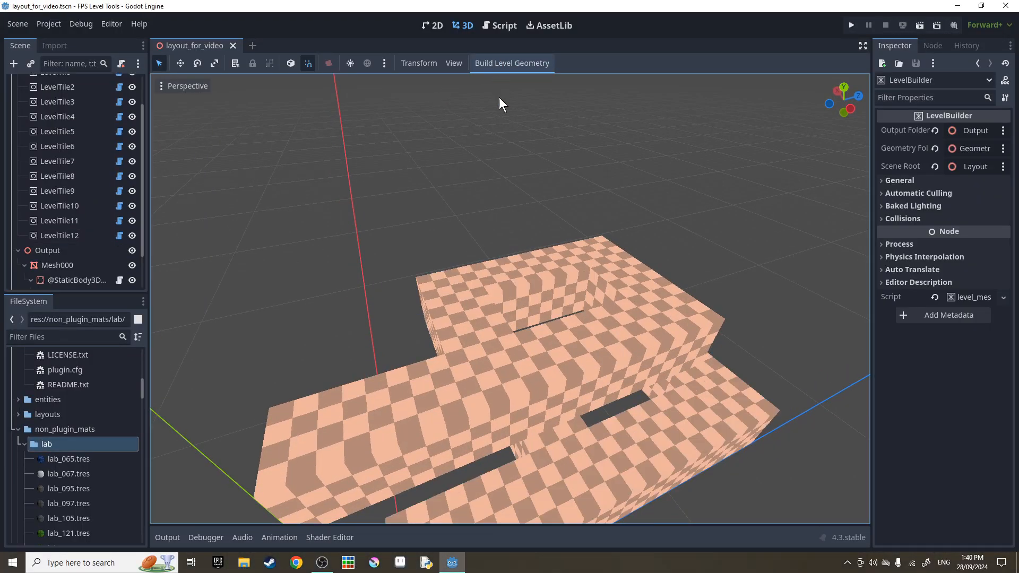
right_click_drag(499, 97, 449, 371)
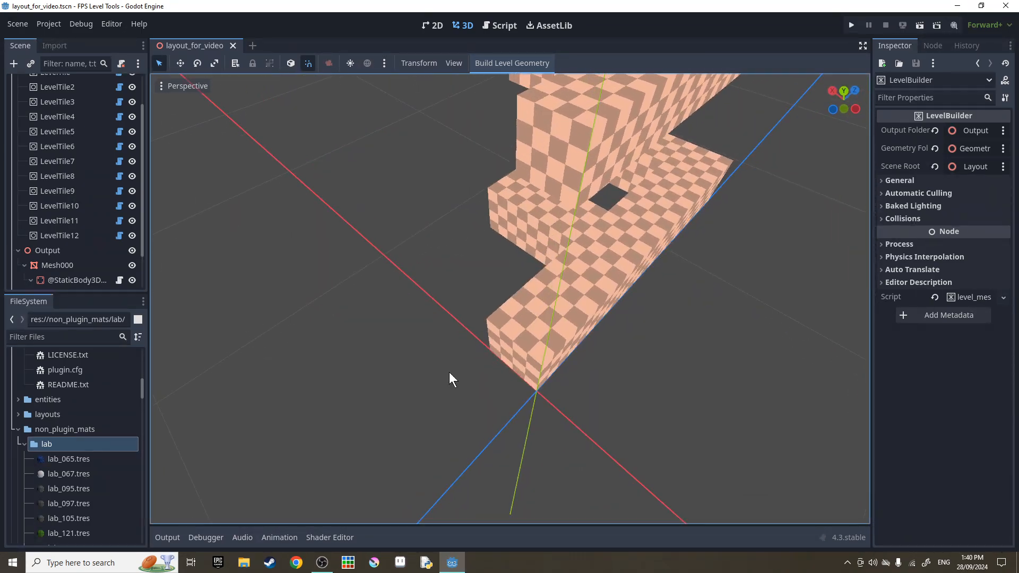
Check the Output log: 12 tiles found, 48 faces, 1 material.
left_click(168, 537)
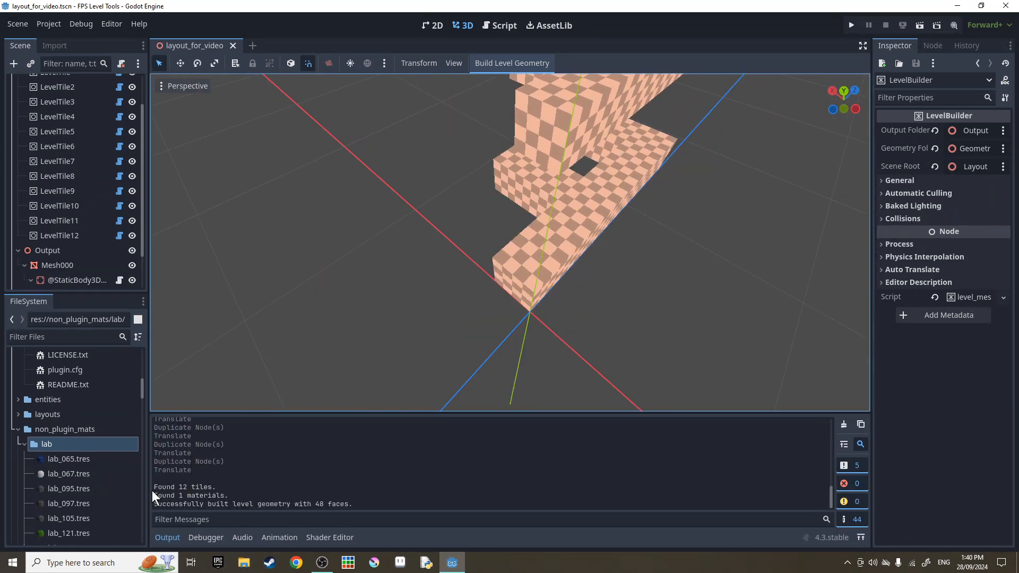
left_click_drag(155, 487, 354, 506)
left_click(358, 503)
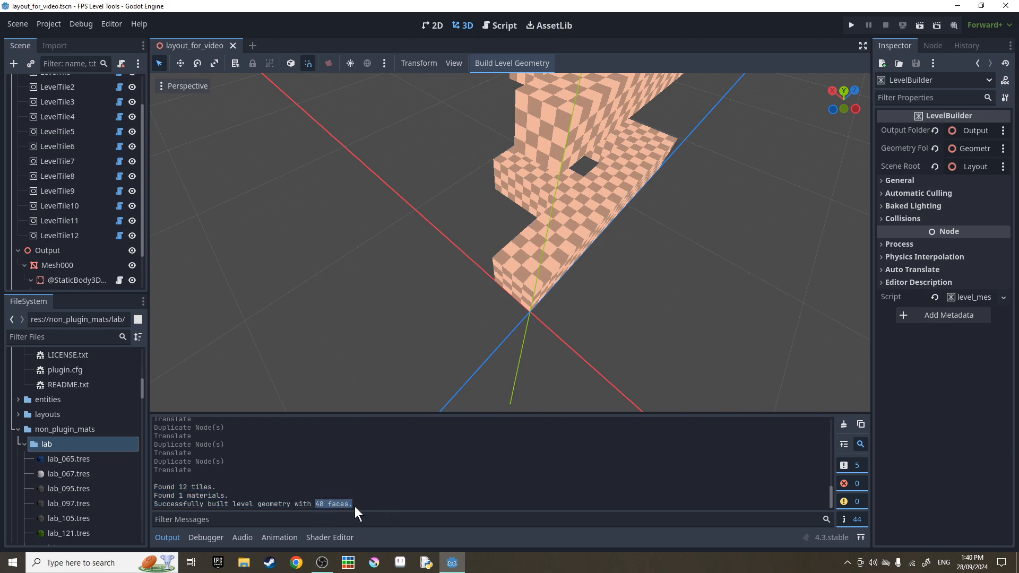
left_click(355, 506)
left_click(177, 541)
left_click(177, 540)
left_click_drag(312, 504, 359, 506)
left_click(360, 507)
left_click_drag(153, 495, 248, 494)
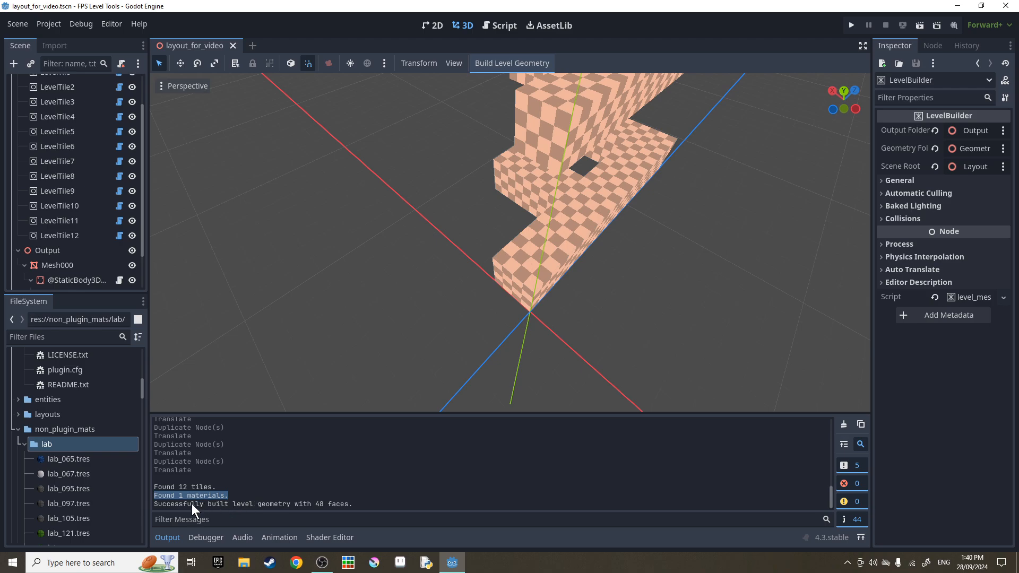
left_click_drag(175, 486, 225, 486)
left_click(295, 471)
left_click(167, 538)
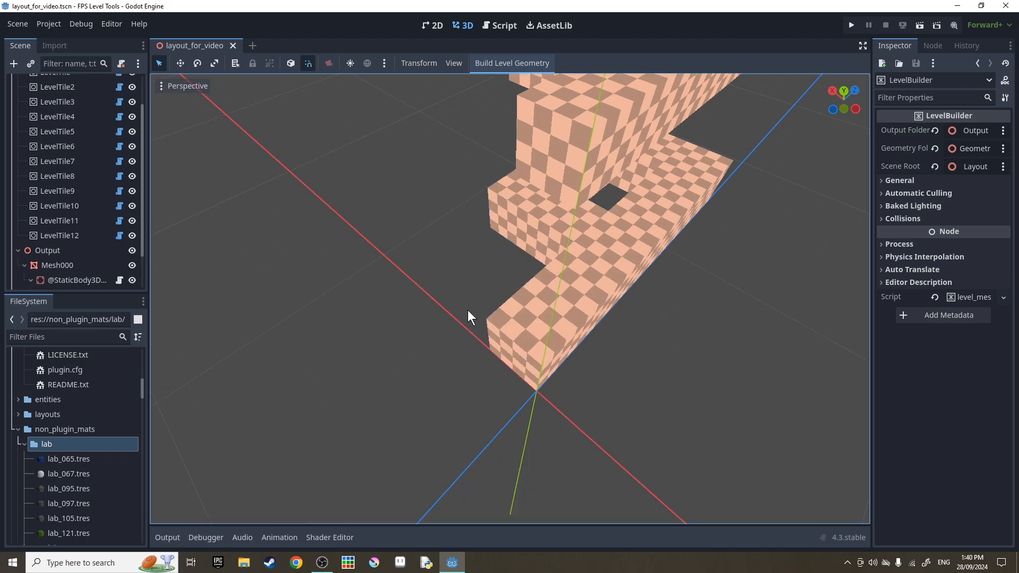
Inspect Mesh000's StaticBody3D and CollisionShape3D under Output, hiding the collision shape.
middle_click_drag(467, 310, 425, 316)
mouse_move(425, 315)
right_mouse_down()
mouse_move(340, 281)
mouse_move(424, 300)
right_mouse_up()
left_click(51, 250)
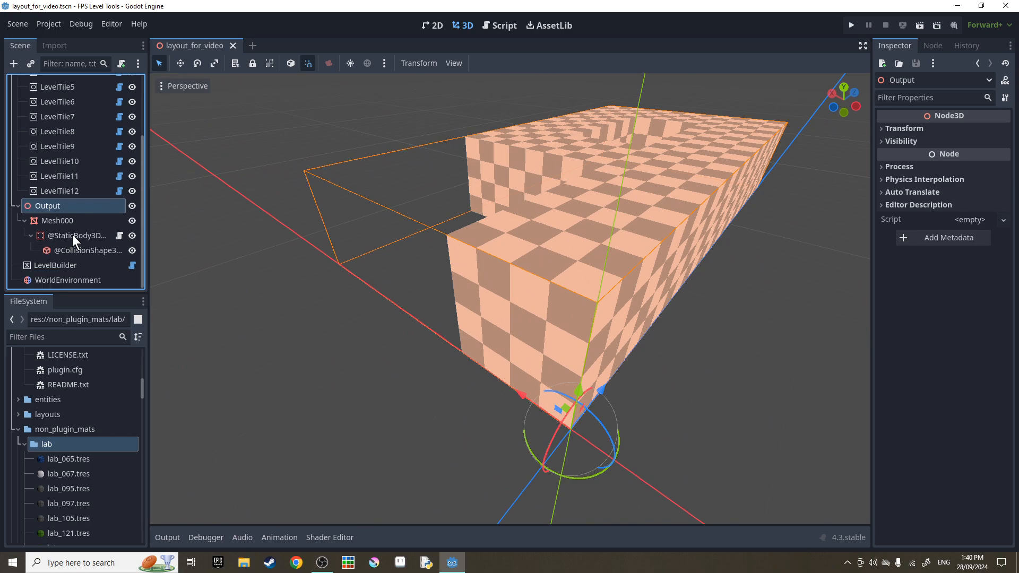
left_click(72, 235)
left_click(78, 252)
left_click(132, 250)
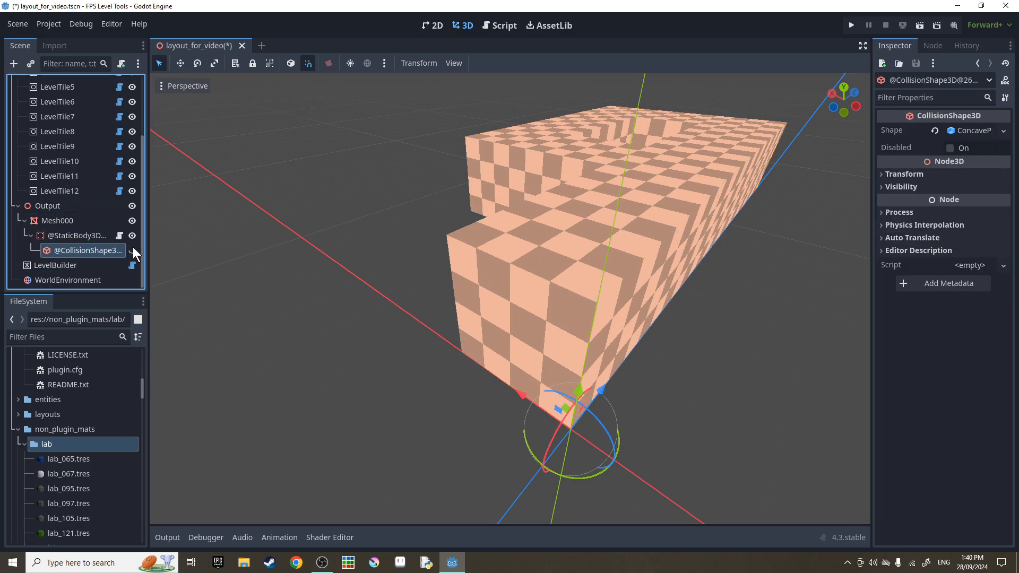
left_click(76, 218)
left_click(71, 207)
Fly through and under the built level to view it from all sides.
left_click(285, 252)
key("w")
right_click_drag(285, 252, 531, 308)
key("s")
key("w")
key("w")
key("s")
key("w")
key("s")
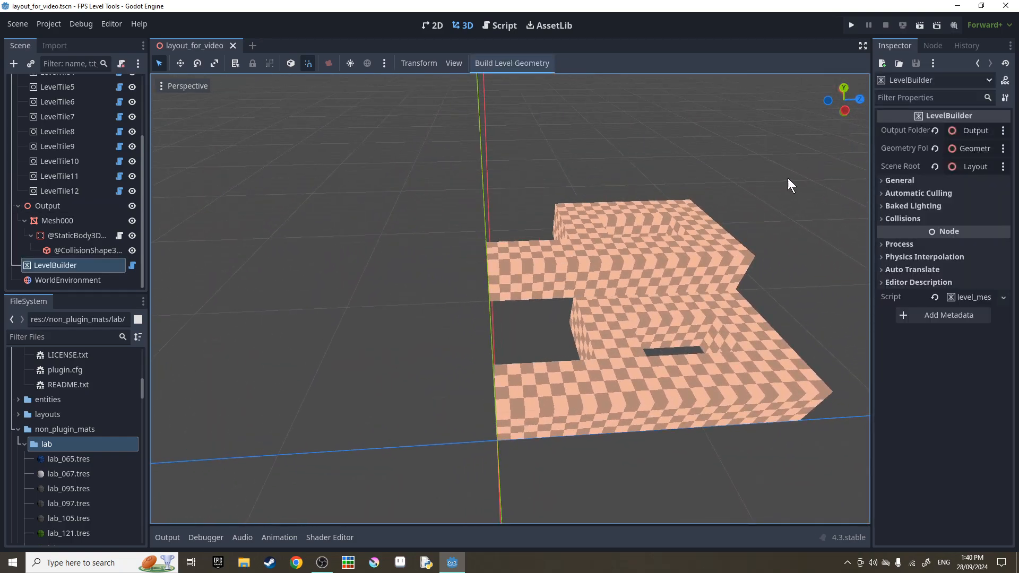
Expand the General settings and set World Scale y to 3.
left_click(884, 179)
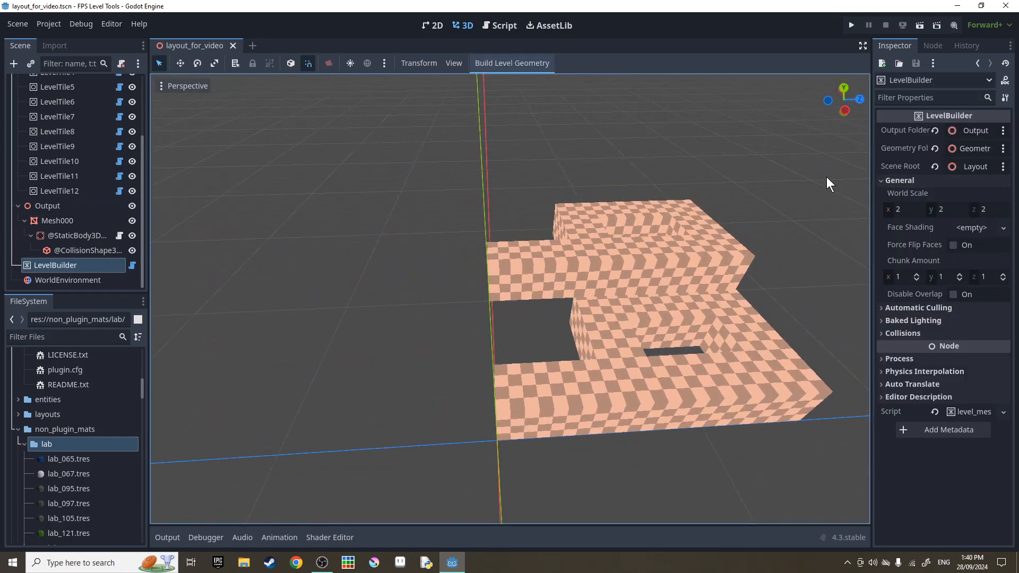
right_click_drag(792, 223, 909, 170)
key("w")
left_click(944, 210)
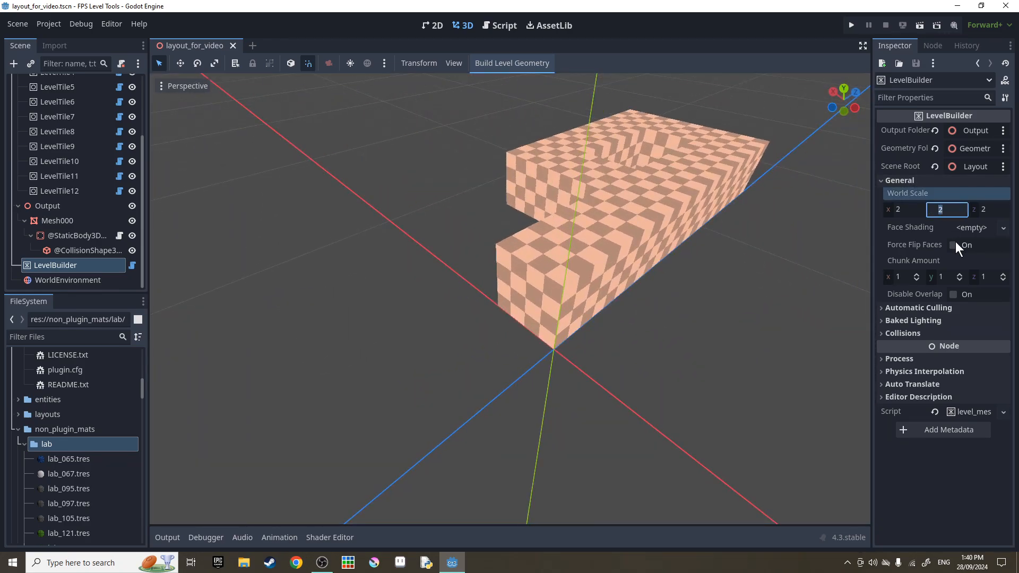
type("3")
key("Return")
Rebuild the level geometry at the taller scale and inspect the block up close.
left_click(519, 66)
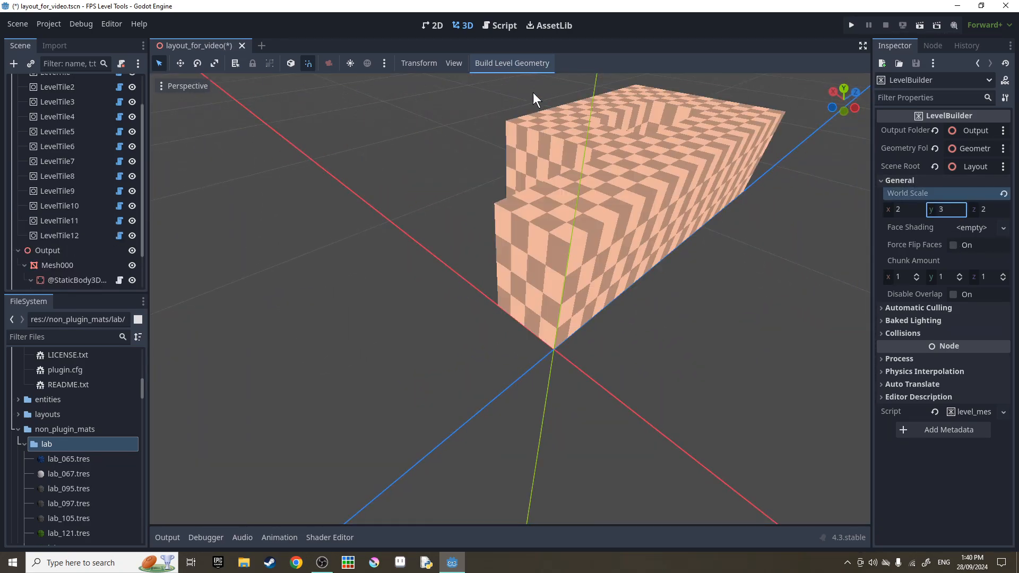
key("w")
right_click_drag(536, 159, 563, 138)
key("s")
key("w")
key("s")
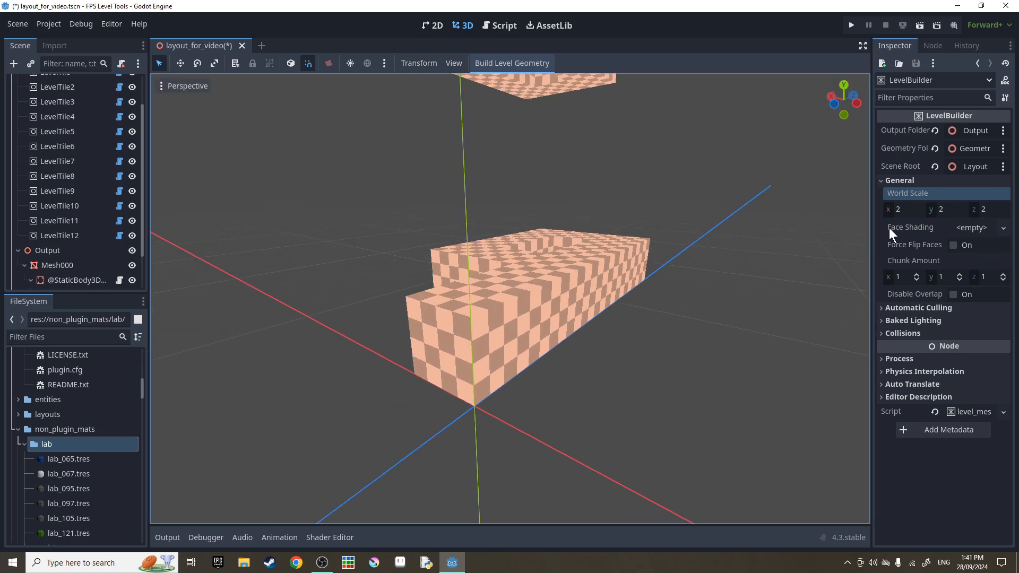
Assign a new FaceShading resource and adjust its Bottom face colour.
left_click(969, 228)
left_click(970, 244)
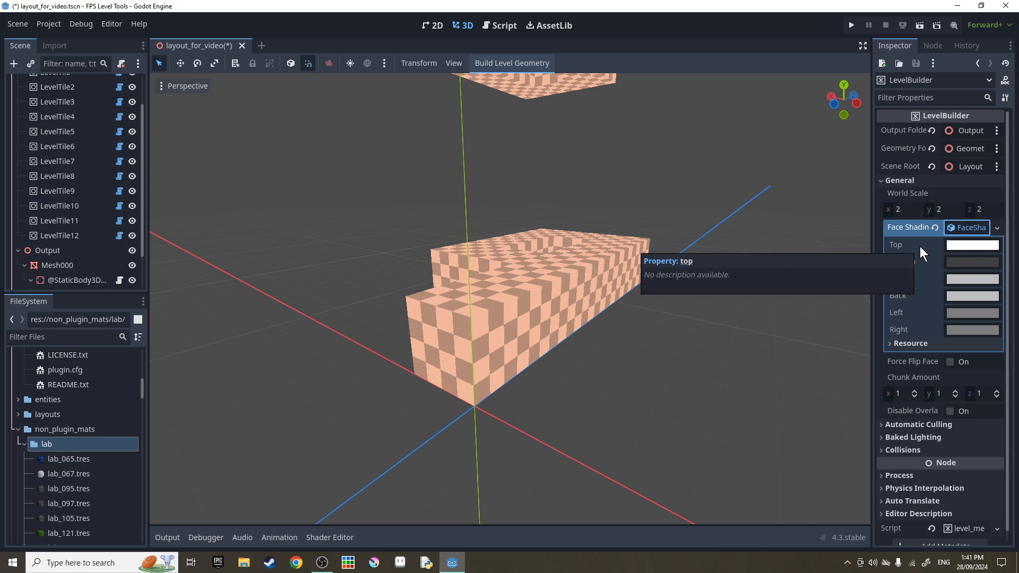
left_click(967, 262)
left_click(912, 232)
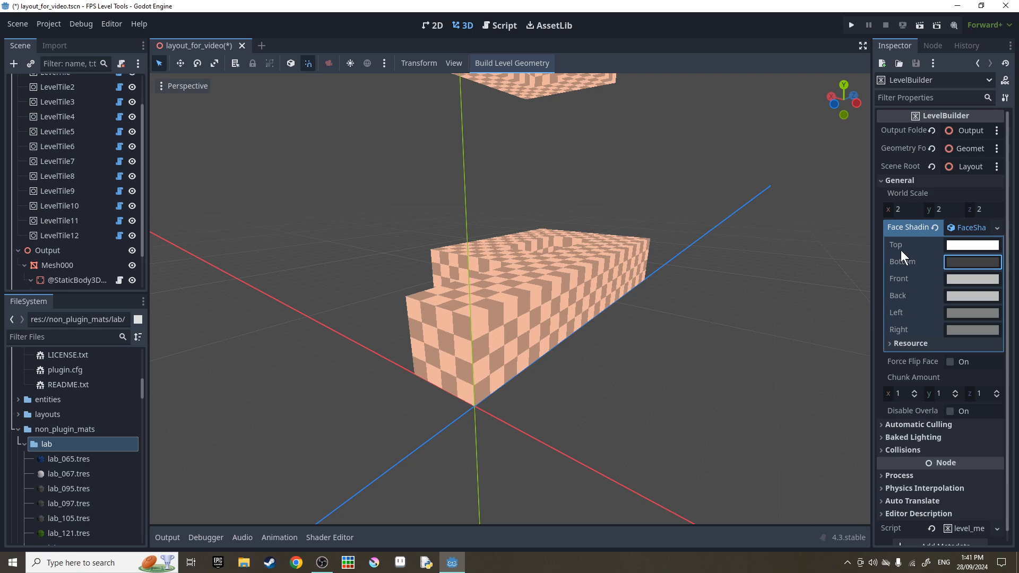
Rebuild the level geometry and inspect the darker shaded walls around the building.
mouse_move(480, 93)
right_mouse_down()
mouse_move(480, 48)
mouse_move(480, 94)
mouse_move(491, 106)
mouse_move(549, 85)
mouse_move(690, 87)
mouse_move(775, 133)
mouse_move(850, 122)
right_mouse_up()
key("w")
left_click(485, 65)
key("a")
key("w")
key("a")
key("w")
right_click_drag(509, 297, 682, 286)
Toggle the preview sunlight off and back on, then fly closer to the level.
key("s")
left_click(353, 64)
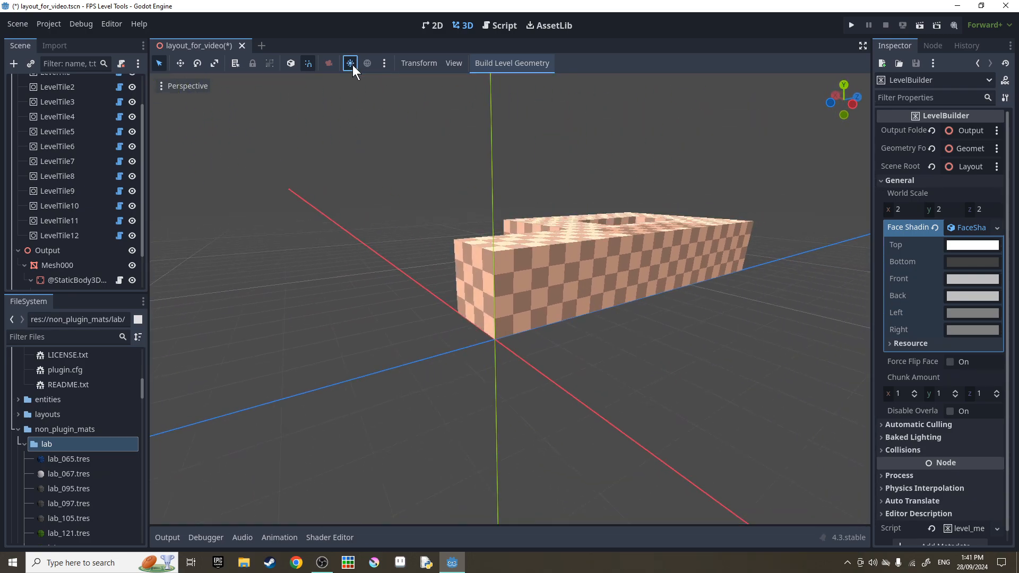
left_click(353, 65)
left_click(353, 65)
left_click(352, 65)
right_click_drag(377, 138, 378, 98)
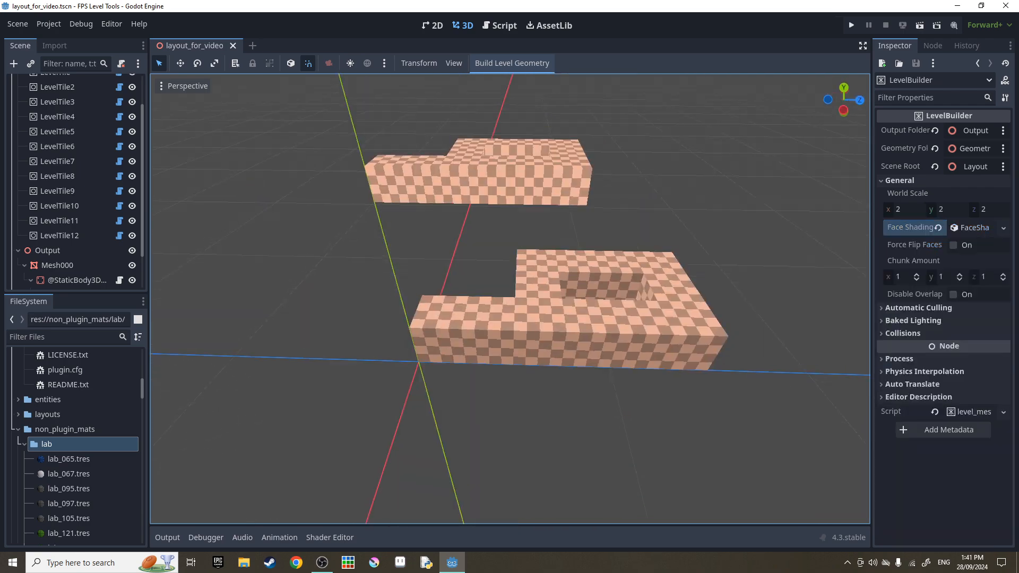
mouse_move(861, 242)
right_mouse_down()
mouse_move(861, 254)
mouse_move(849, 250)
right_mouse_up()
key("w")
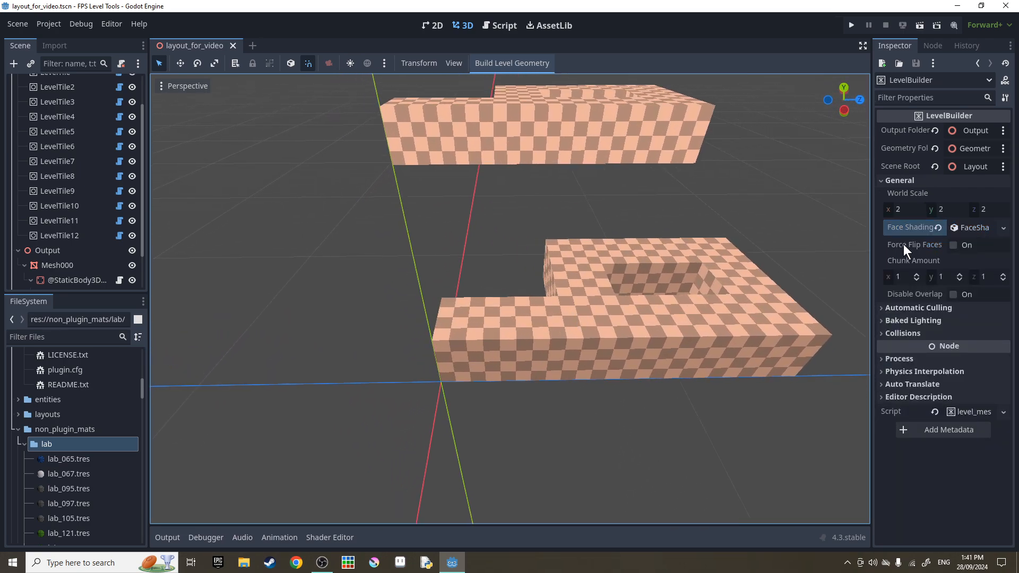
Enable Force Flip Faces, then test Flip Faces on LevelTile12 and turn it off again.
left_click(954, 245)
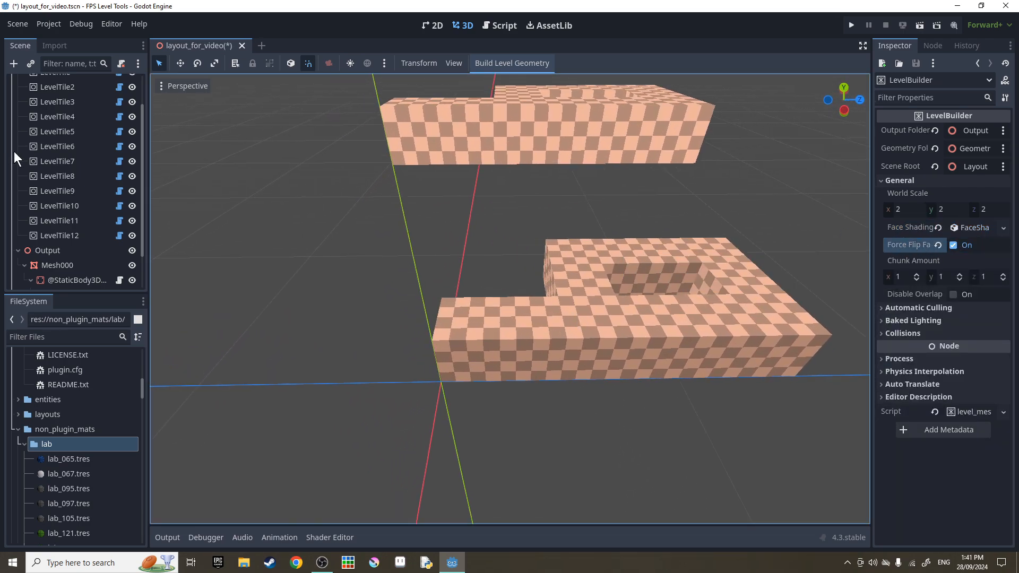
double_click(90, 234)
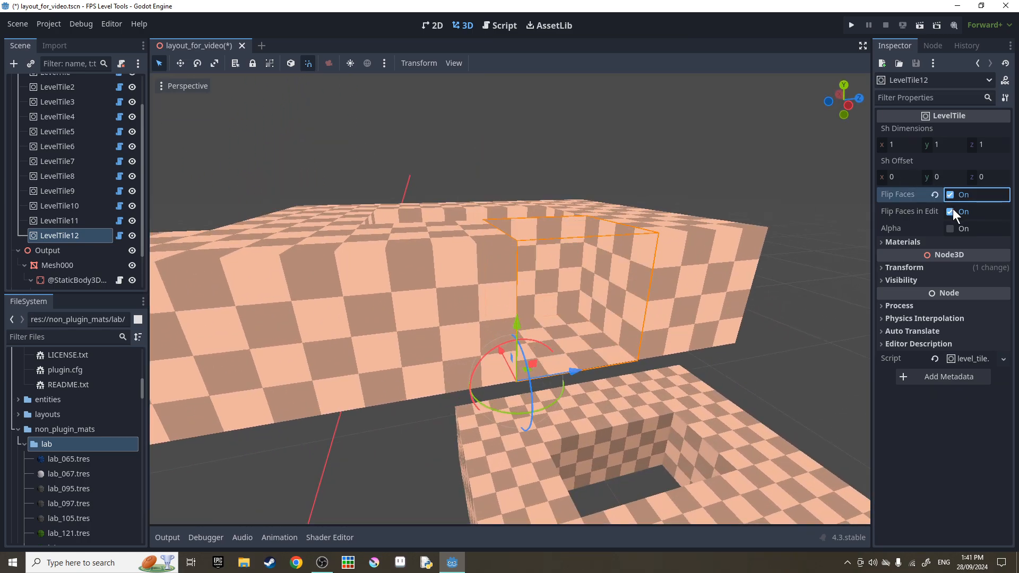
left_click(952, 209)
left_click(951, 209)
left_click(951, 210)
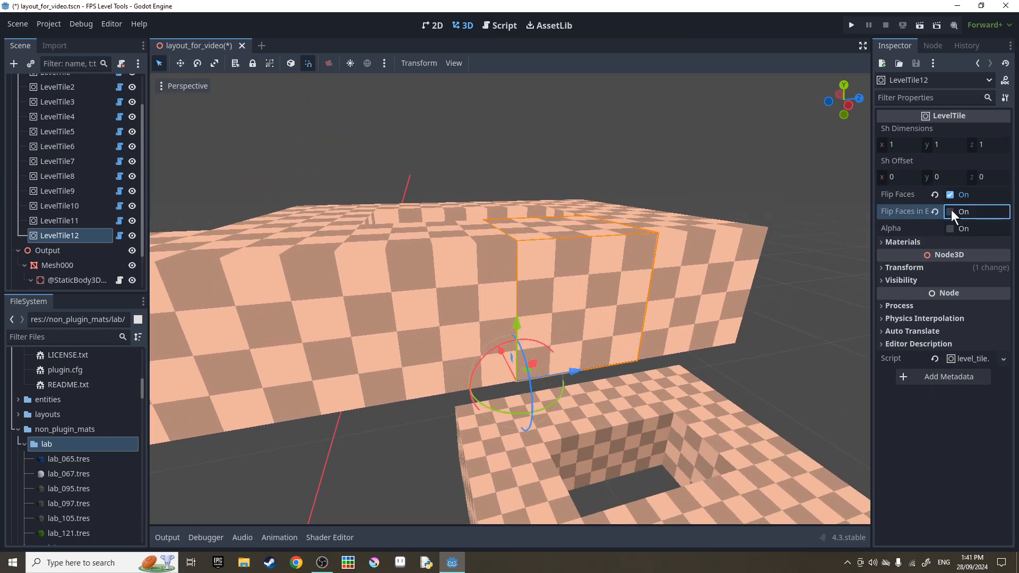
left_click(951, 211)
right_click_drag(690, 287, 579, 292)
left_click(963, 213)
left_click(959, 196)
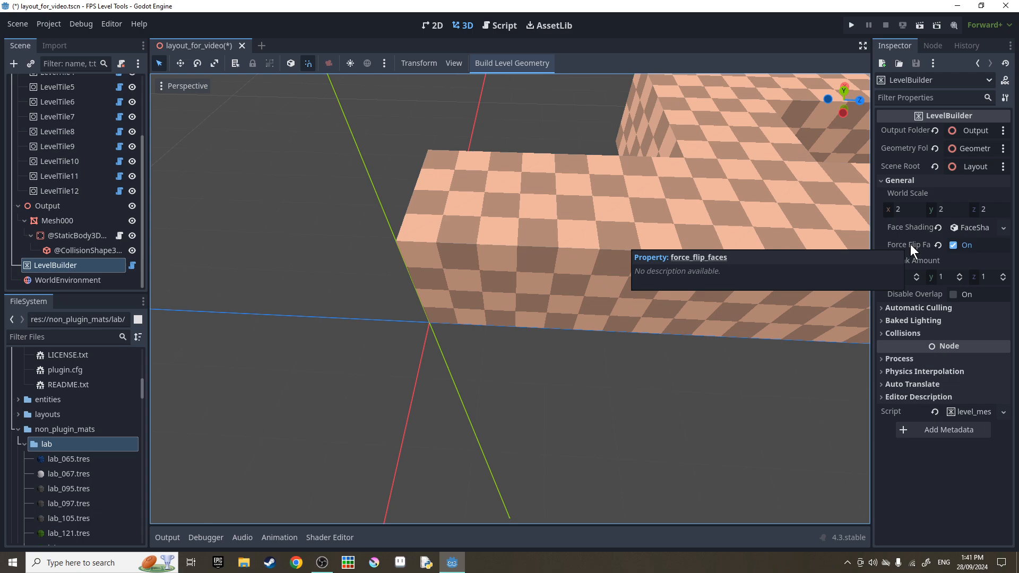
Rebuild the level geometry and fly into the checkered corridor.
right_click_drag(531, 228, 552, 217)
left_click(496, 66)
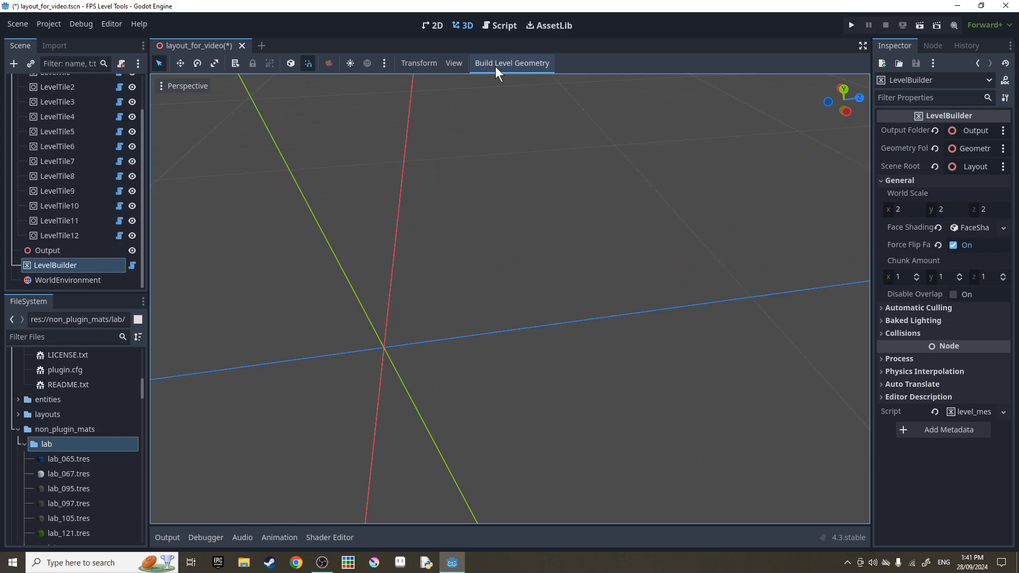
right_click_drag(501, 186, 849, 238)
key("w")
key("w")
key("w")
key("w")
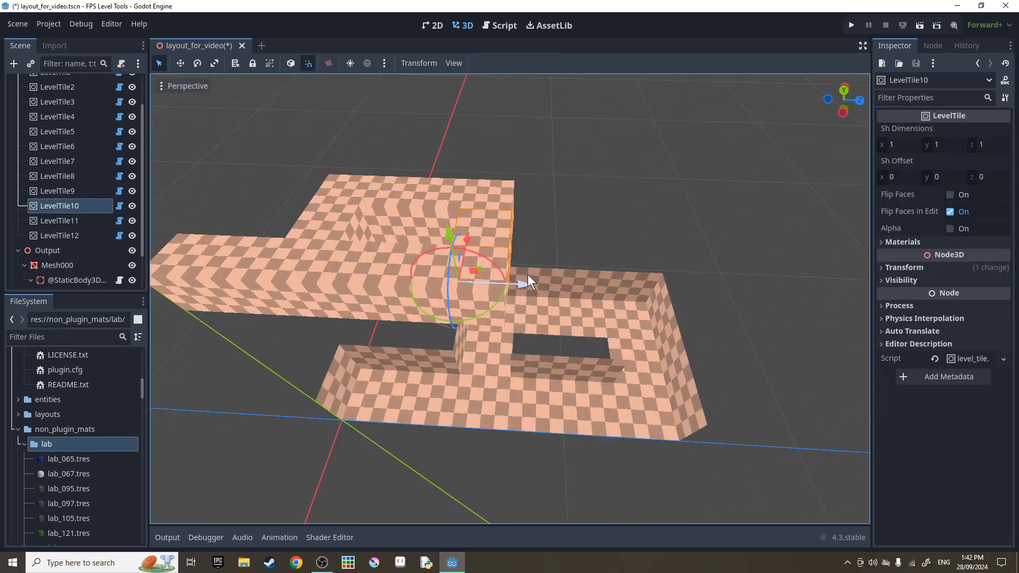
Duplicate LevelTile10 into LevelTile13–15 and shift the copies along Z.
key("ctrl+d")
left_click_drag(522, 282, 587, 288)
key("ctrl+d")
key("ctrl+d")
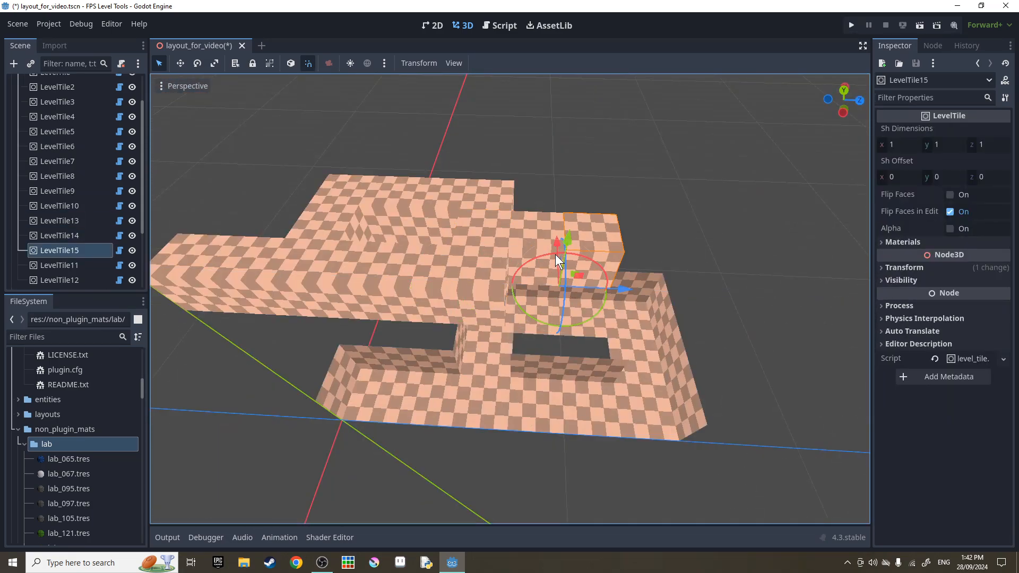
left_click_drag(550, 252, 550, 271)
scroll(46, 235, "down", 3)
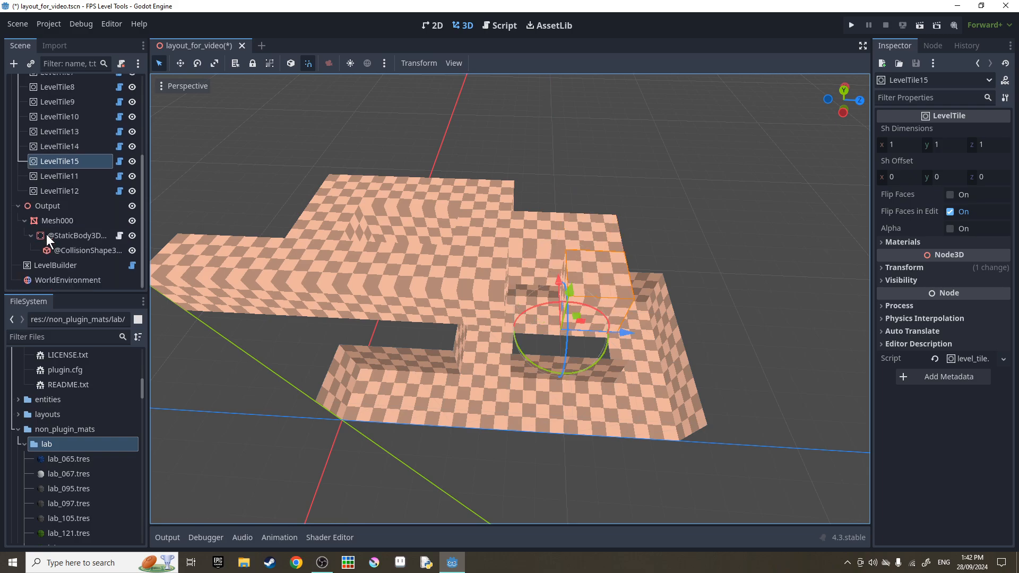
Rebuild the level geometry from LevelBuilder and fly through the interior.
left_click(66, 263)
left_click(527, 68)
key("w")
right_click_drag(530, 160, 908, 173)
key("w")
key("w")
key("s")
Turn off Force Flip Faces, rebuild the geometry, and inspect the resulting mesh.
left_click(956, 244)
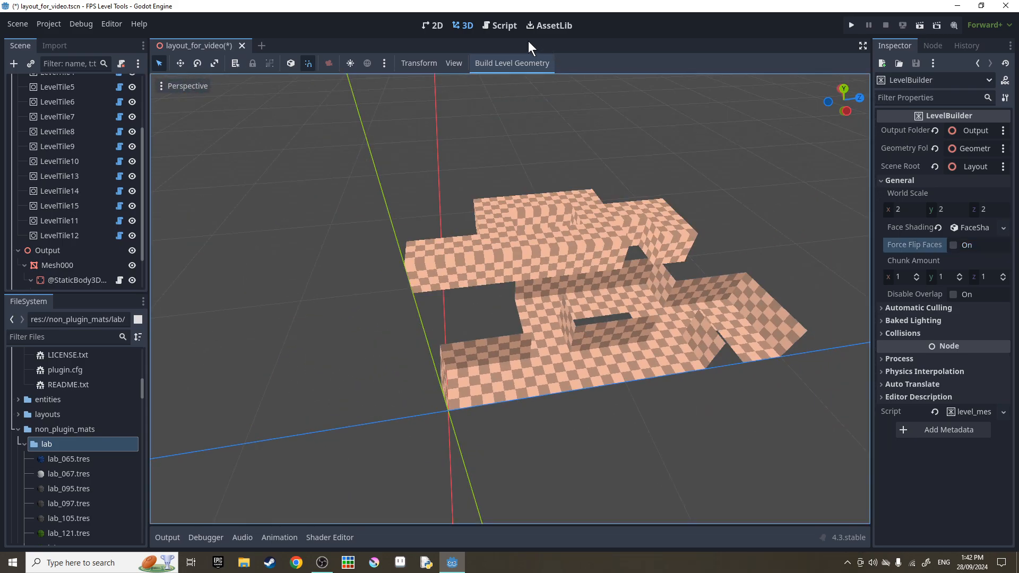
left_click(502, 63)
key("w")
mouse_move(556, 238)
right_mouse_down()
mouse_move(632, 245)
mouse_move(556, 237)
right_mouse_up()
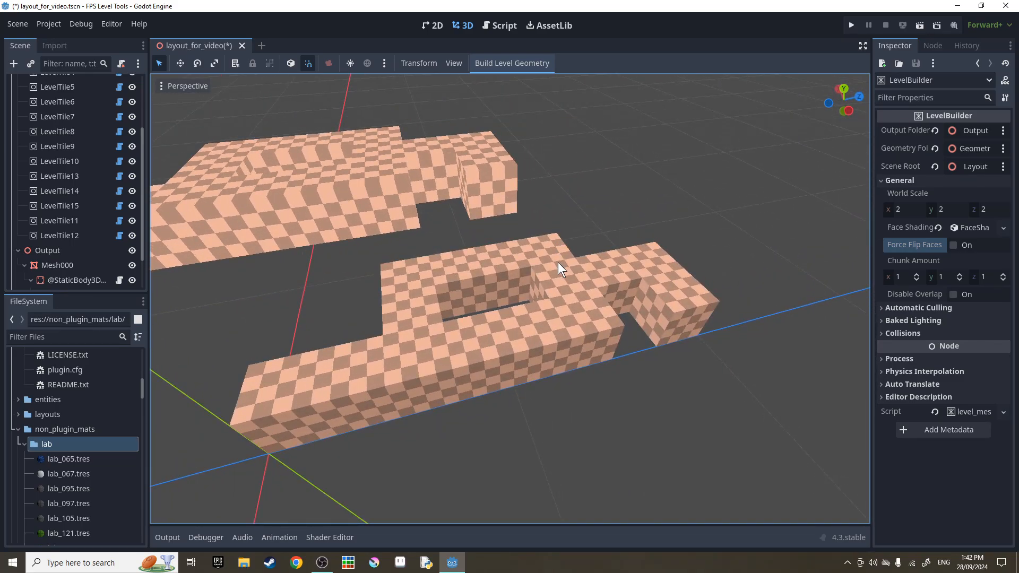
left_click(480, 272)
key("w")
mouse_move(548, 294)
right_mouse_down()
mouse_move(536, 311)
mouse_move(548, 294)
right_mouse_up()
left_click(548, 294)
key("w")
mouse_move(513, 265)
right_mouse_down()
mouse_move(488, 212)
mouse_move(513, 266)
right_mouse_up()
Duplicate LevelTile7 as LevelTile16 raised one unit, then LevelTile17 shifted along Z.
left_click(437, 290)
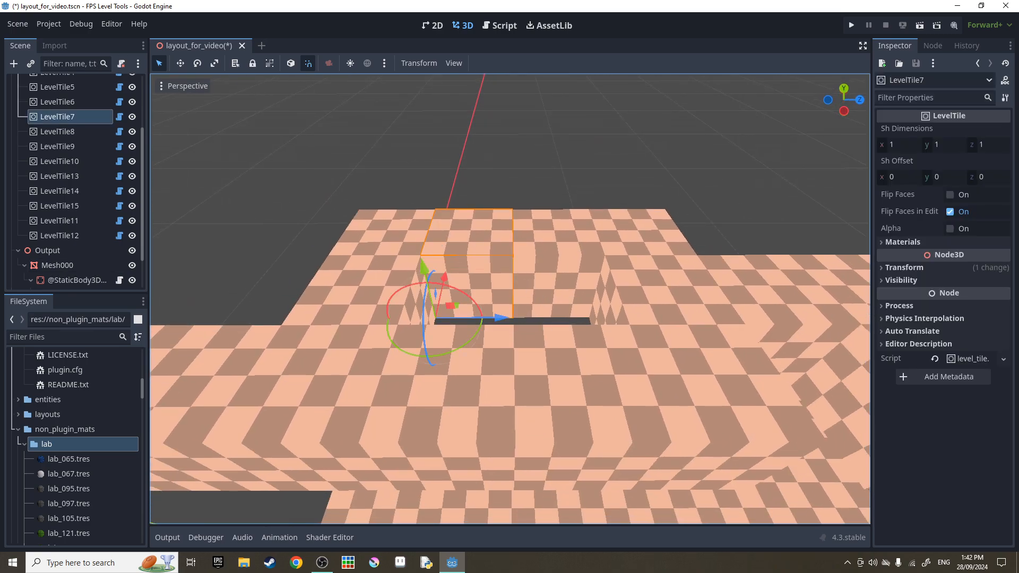
middle_click_drag(437, 289, 521, 303)
key("ctrl+d")
left_click_drag(499, 272, 504, 224)
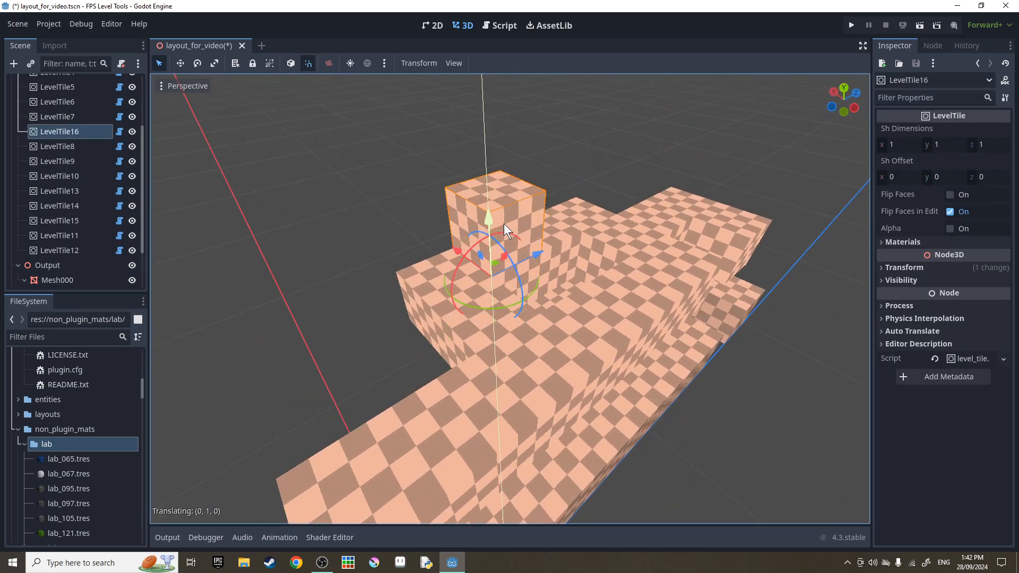
left_click_drag(455, 251, 507, 287)
middle_click_drag(600, 286, 505, 292)
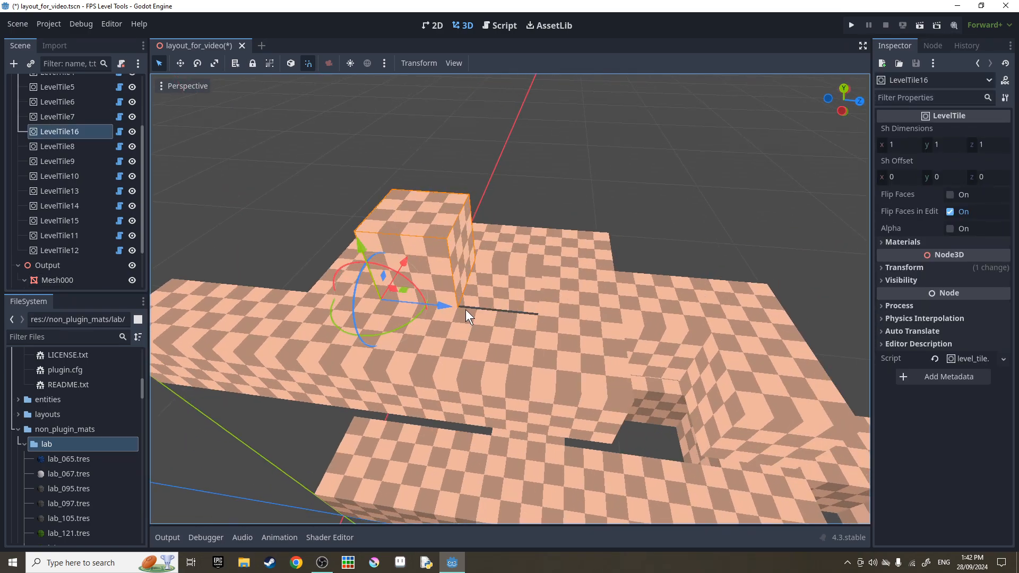
key("ctrl+d")
left_click_drag(443, 306, 522, 310)
key("w")
right_click_drag(522, 310, 521, 260)
key("s")
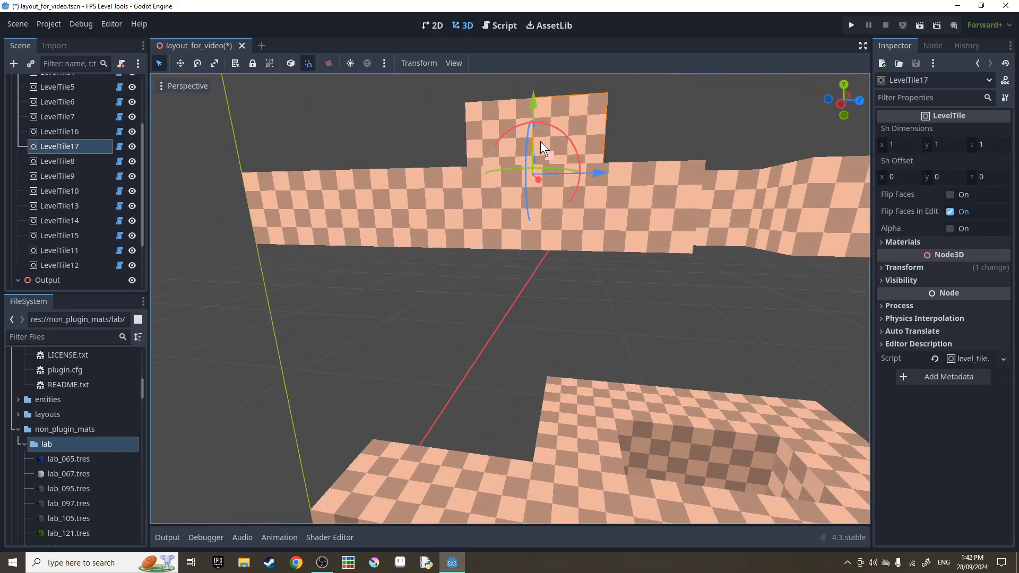
Add LevelTile18 lowered one unit and LevelTile19 moved one unit back along Z.
key("ctrl+d")
left_click_drag(532, 109, 534, 234)
key("ctrl+d")
left_click_drag(599, 308, 562, 314)
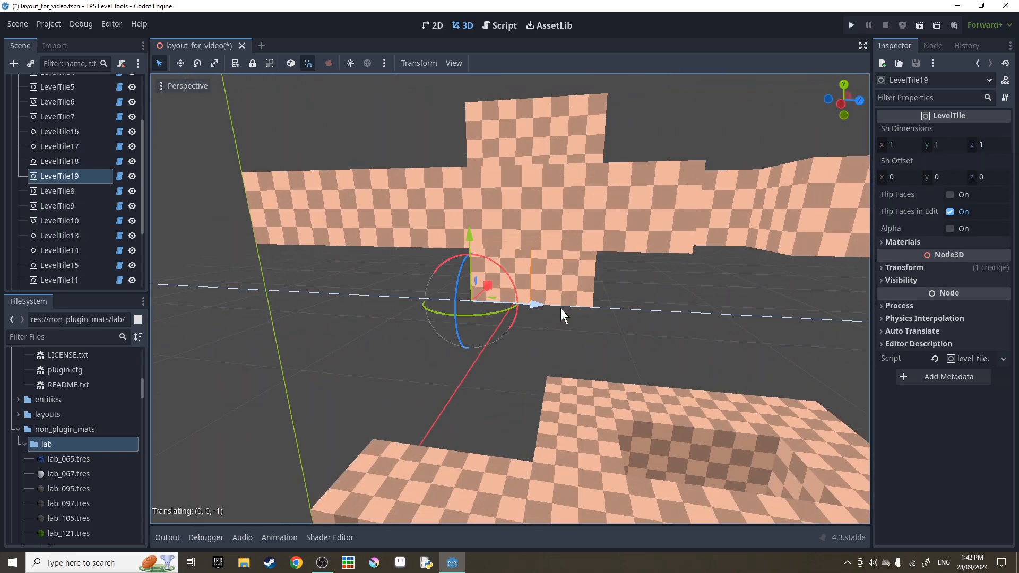
left_click(562, 321)
Fly around the raised structure and through the wall into the checkered room.
right_click_drag(562, 322, 712, 345)
key("w")
key("s")
key("w")
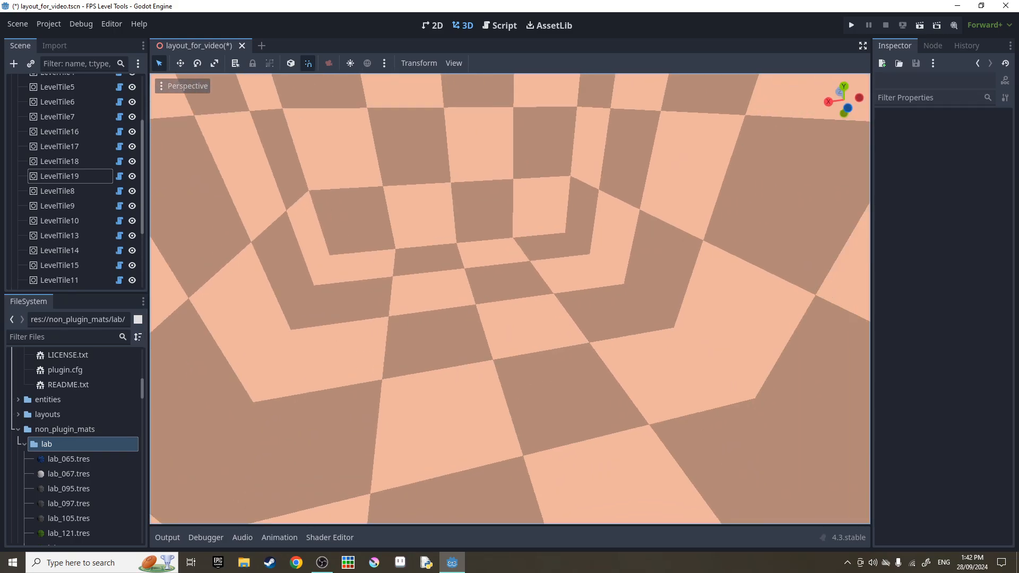
right_click_drag(576, 348, 443, 361)
key("s")
key("w")
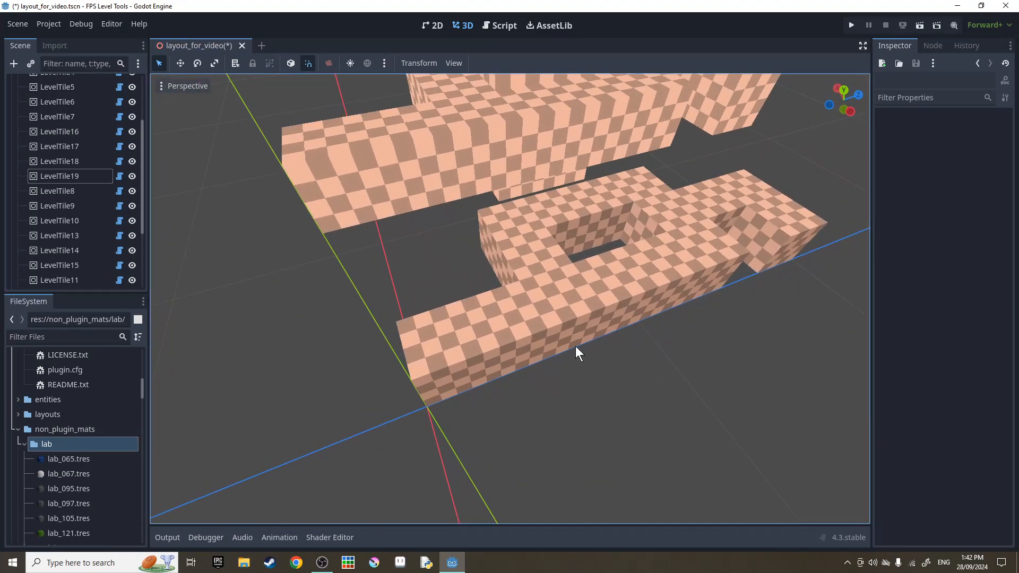
scroll(71, 215, "down", 3)
Enable Interior Mode under Automatic Culling on LevelBuilder and rebuild the level geometry.
left_click(82, 265)
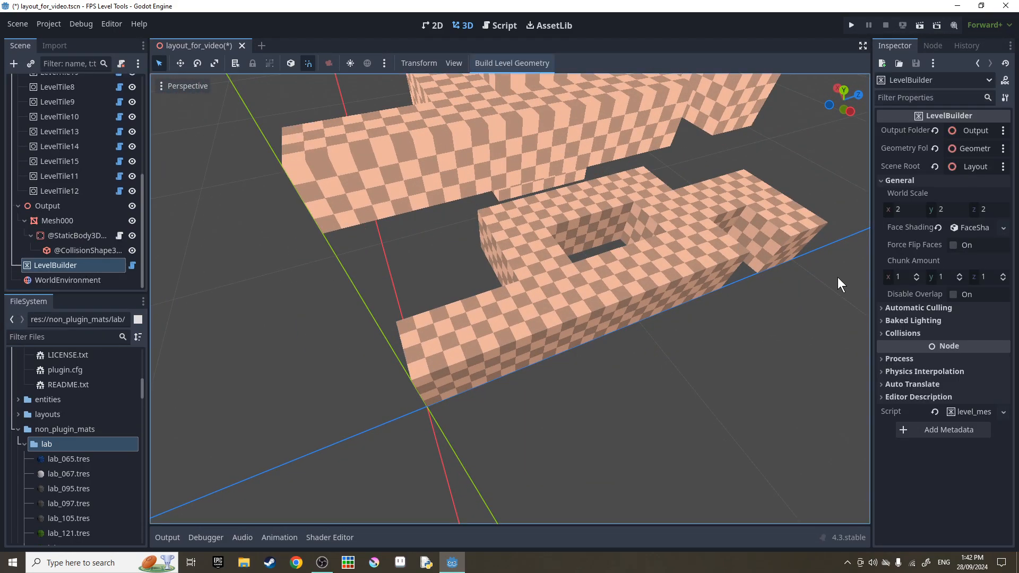
left_click(897, 308)
left_click(954, 321)
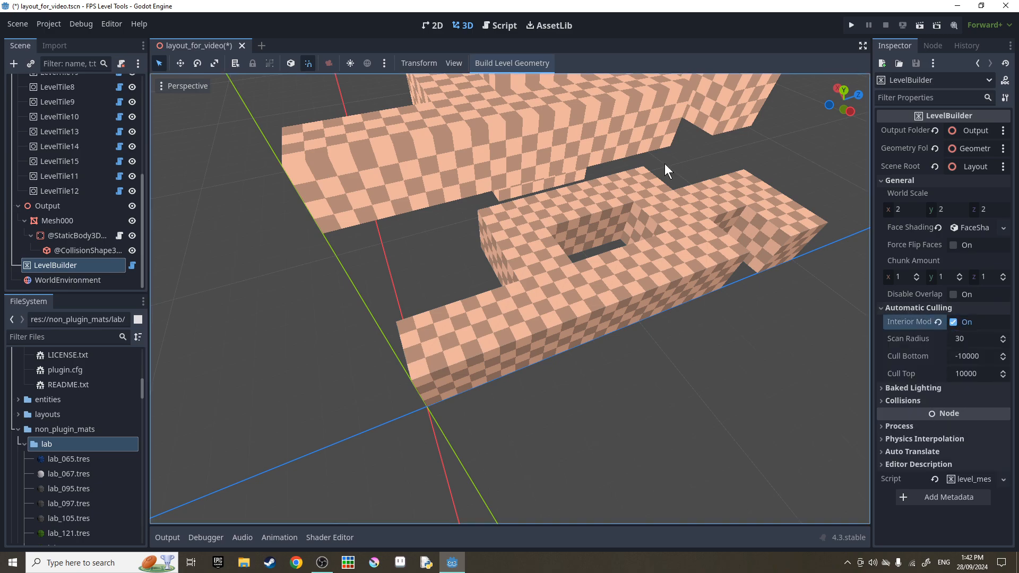
left_click(508, 63)
right_click_drag(553, 212, 600, 239)
key("w")
key("s")
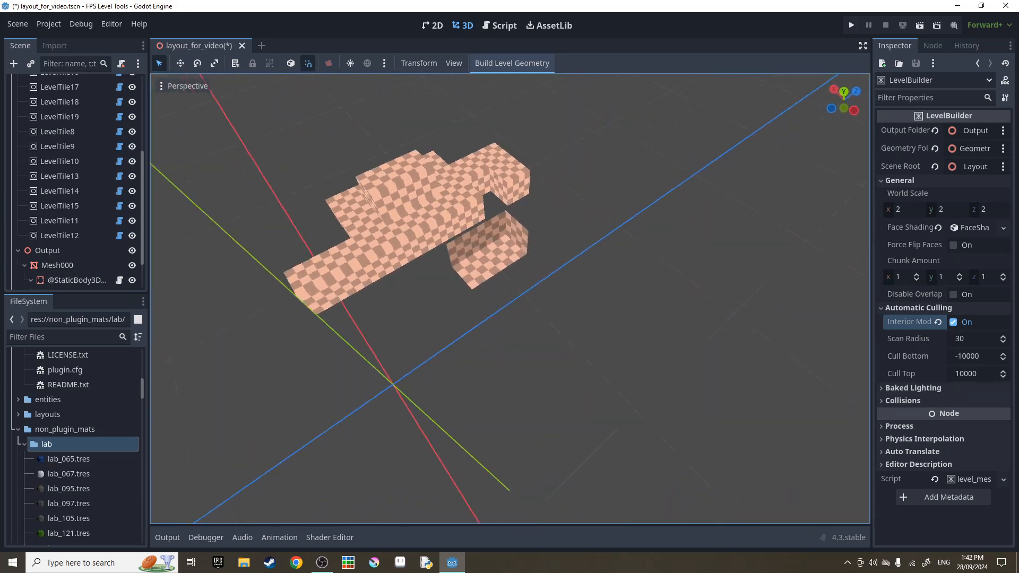
key("d")
mouse_move(615, 301)
right_mouse_down()
mouse_move(531, 298)
mouse_move(522, 265)
mouse_move(600, 276)
mouse_move(615, 302)
right_mouse_up()
key("a")
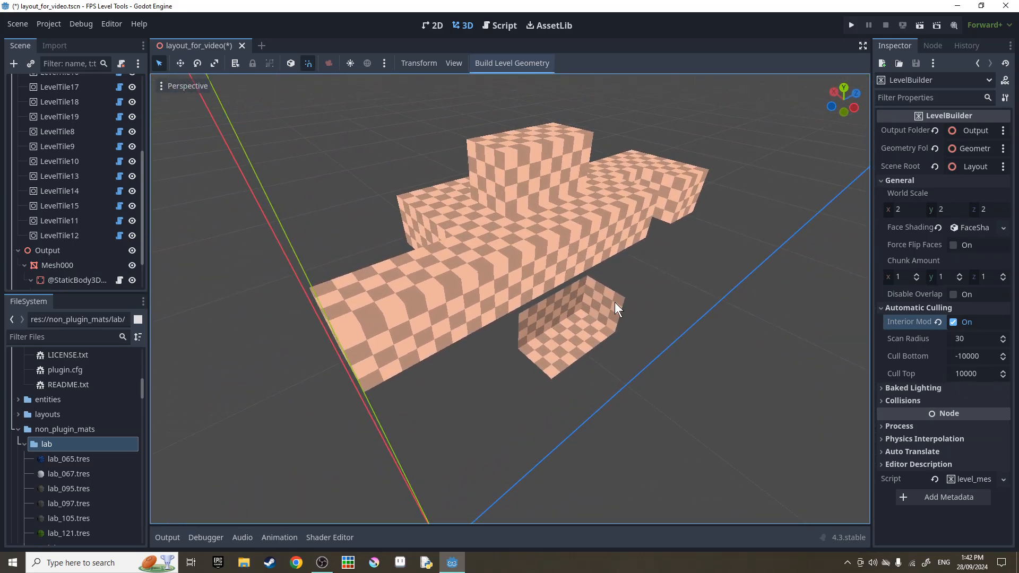
Review the build log messages while inspecting the culled level.
left_click(167, 538)
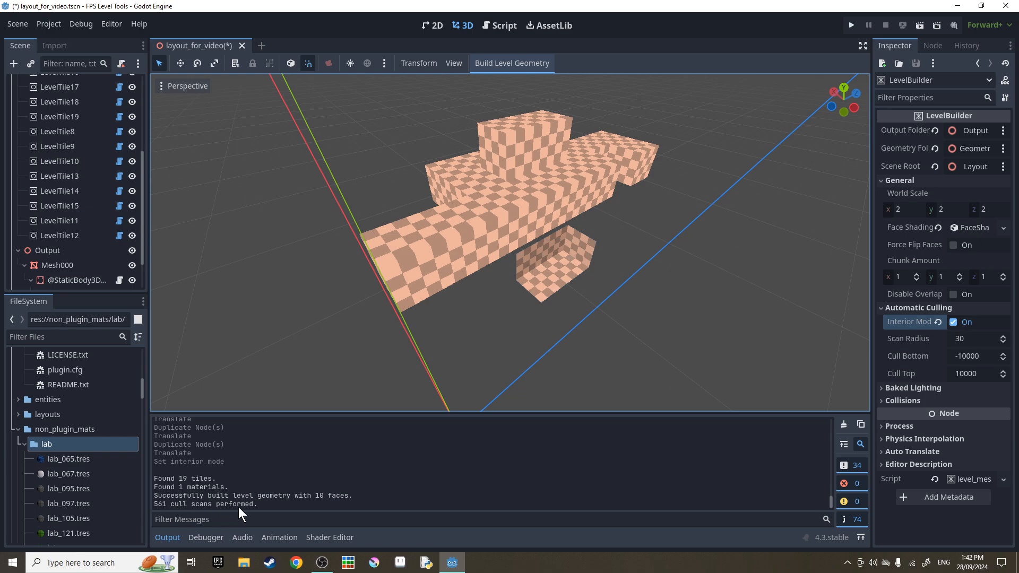
left_click(166, 538)
mouse_move(432, 373)
right_mouse_down()
mouse_move(406, 324)
mouse_move(451, 345)
mouse_move(433, 373)
right_mouse_up()
key("w")
key("s")
left_click(174, 542)
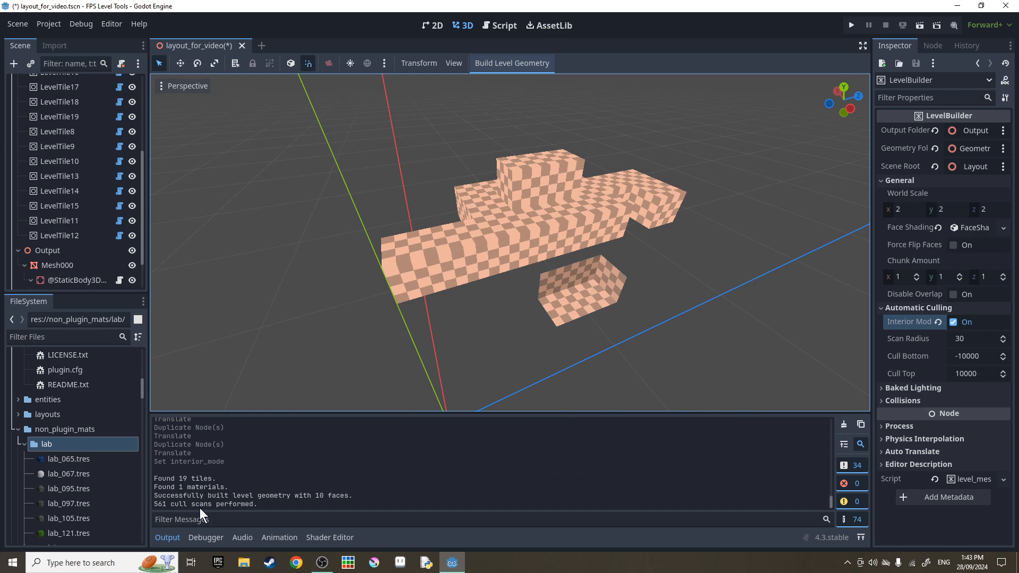
left_click(168, 538)
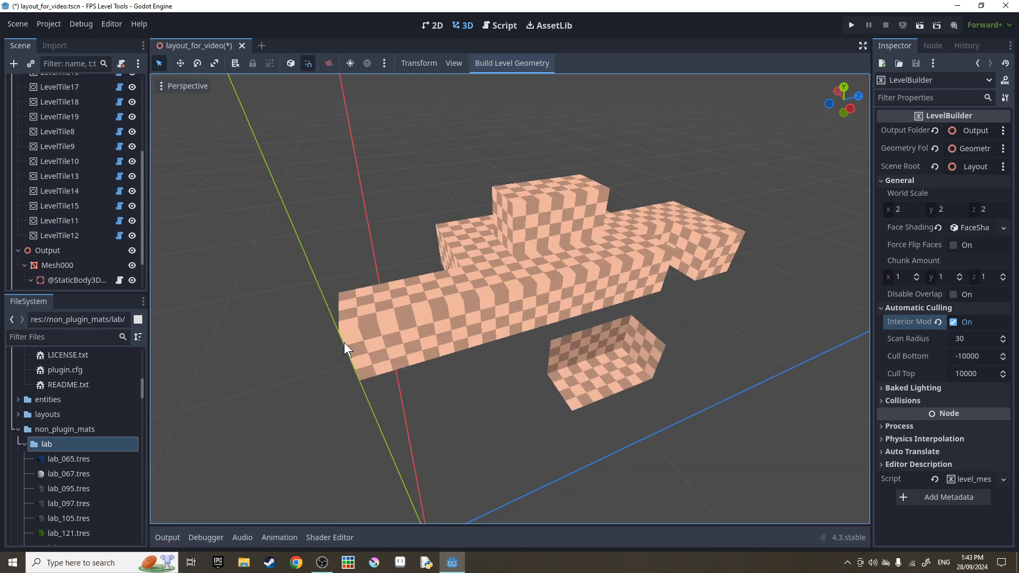
key("w")
mouse_move(803, 293)
right_mouse_down()
mouse_move(820, 308)
mouse_move(793, 284)
right_mouse_up()
key("s")
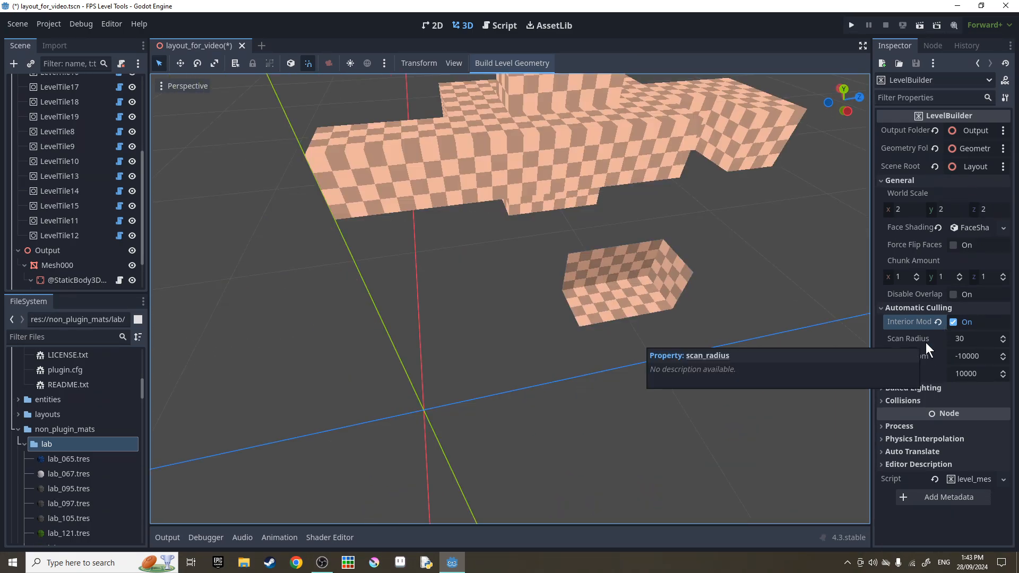
Try a Scan Radius of 15, then reset it to the default 30.
left_click(967, 340)
type("15")
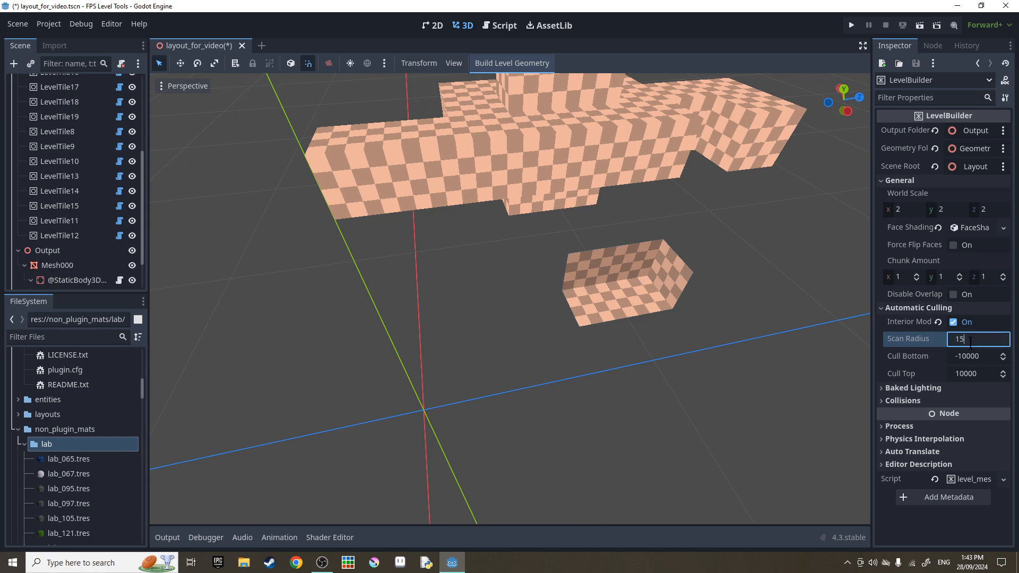
left_click(523, 69)
right_click_drag(565, 212, 576, 164)
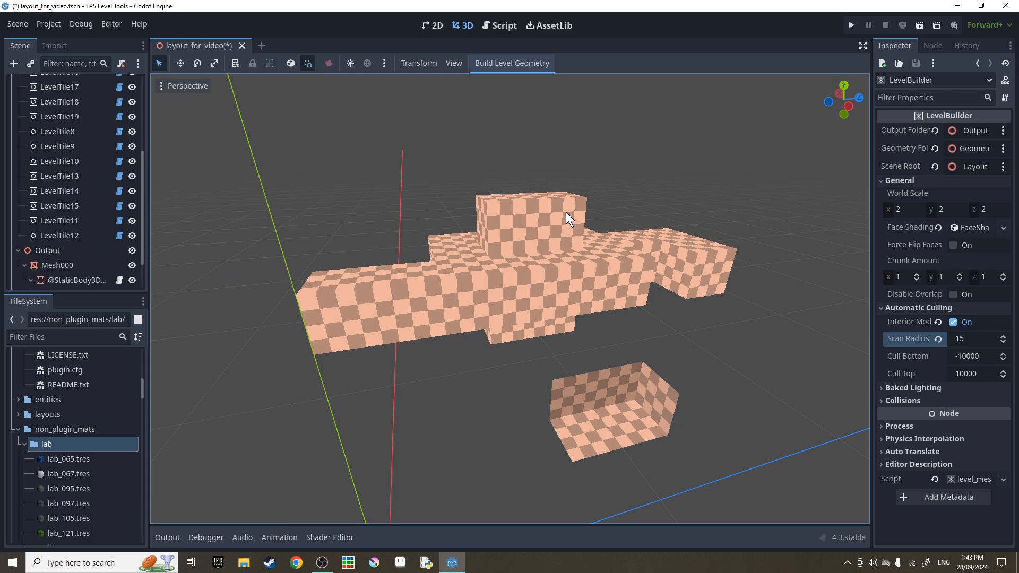
right_click_drag(568, 214, 588, 242)
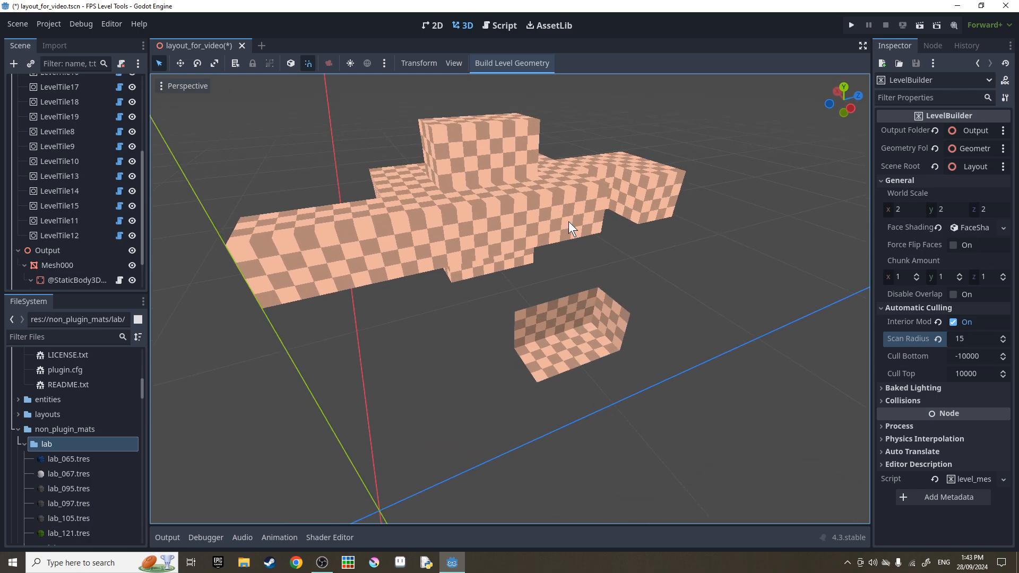
left_click(938, 339)
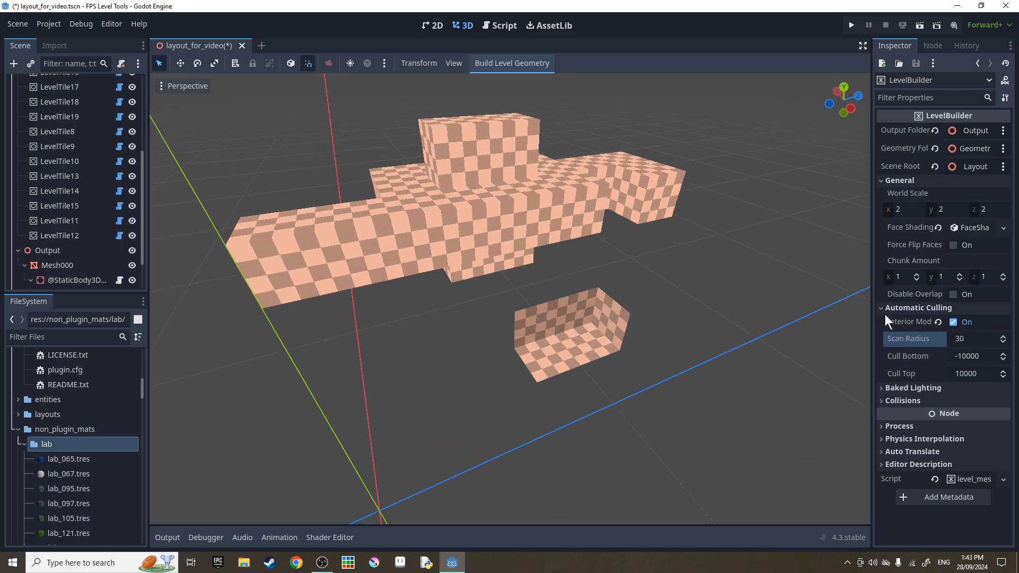
Rebuild the level, untick Baked Lighting Use UV2, and collapse the Collisions section.
left_click(516, 68)
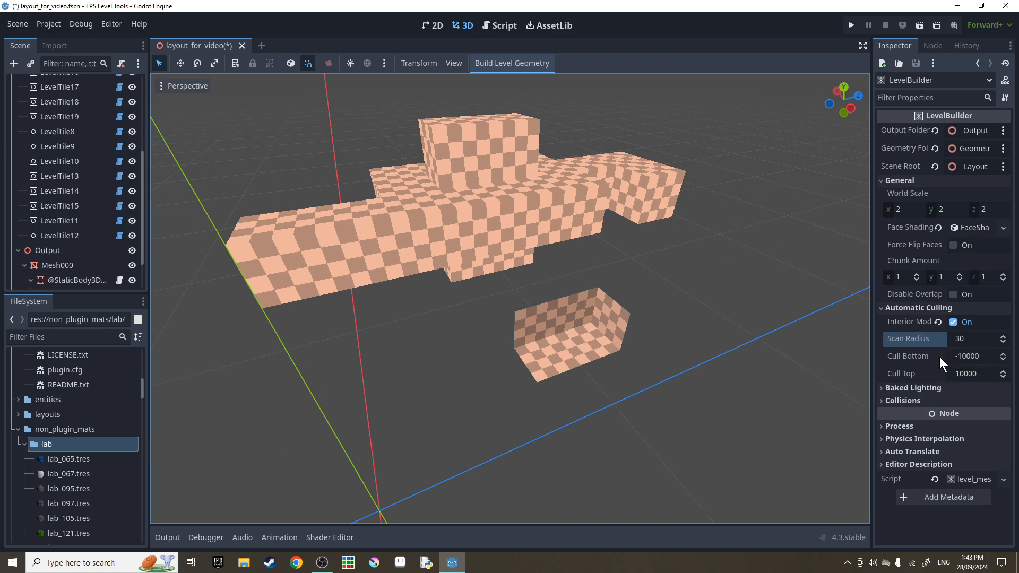
left_click(921, 389)
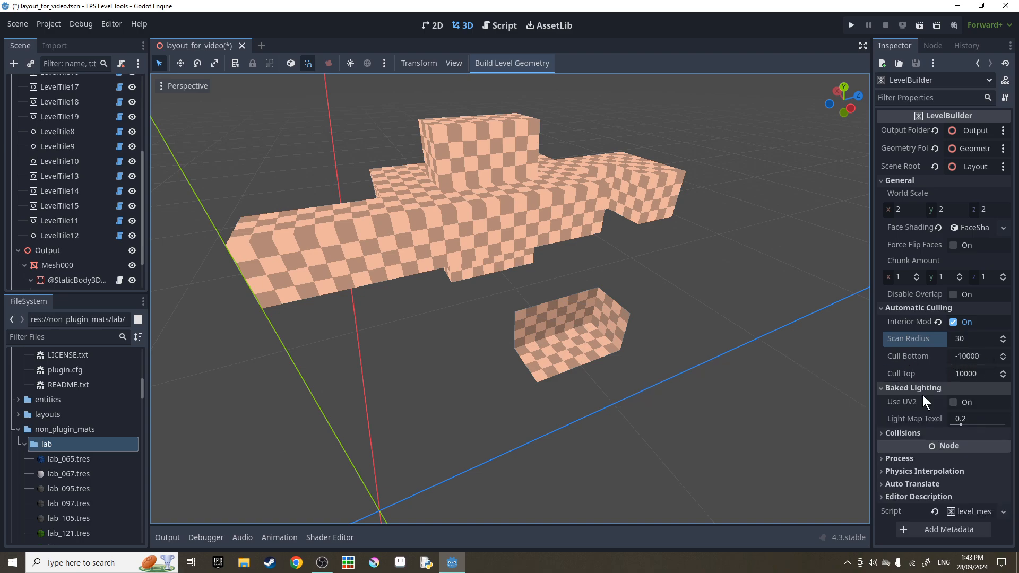
left_click(955, 402)
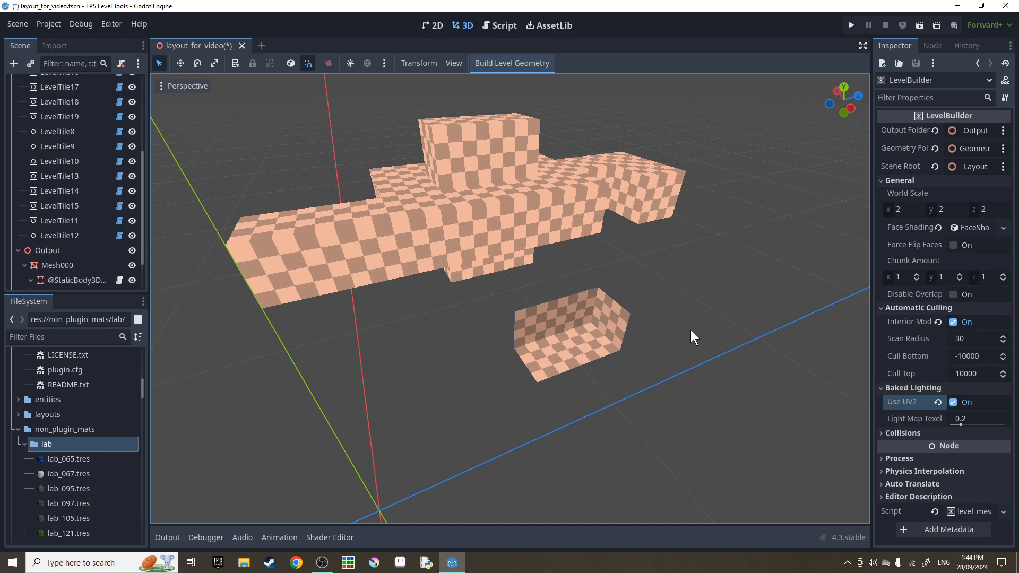
key("ctrl+z")
left_click(903, 432)
scroll(902, 365, "down", 3)
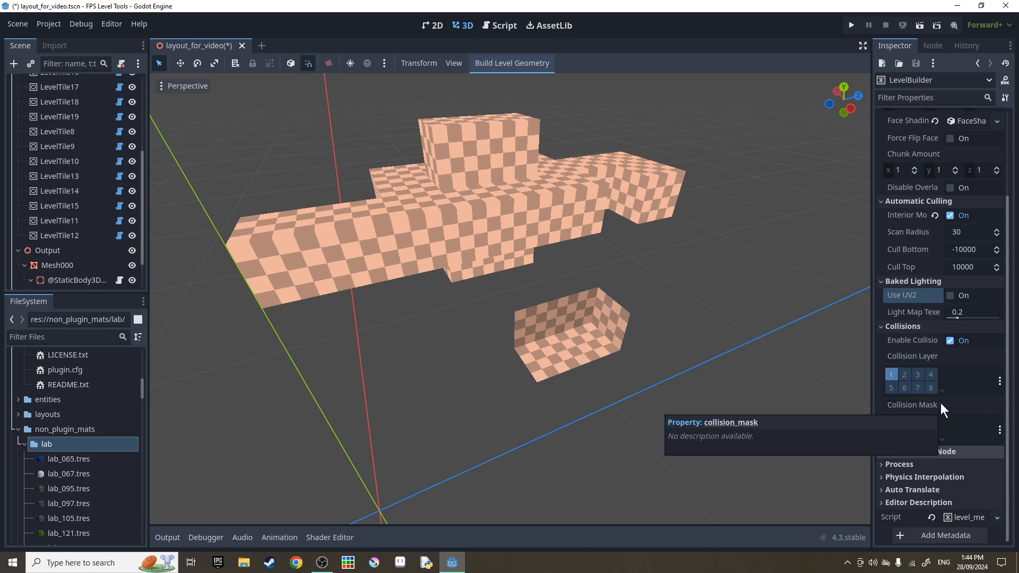
left_click(905, 327)
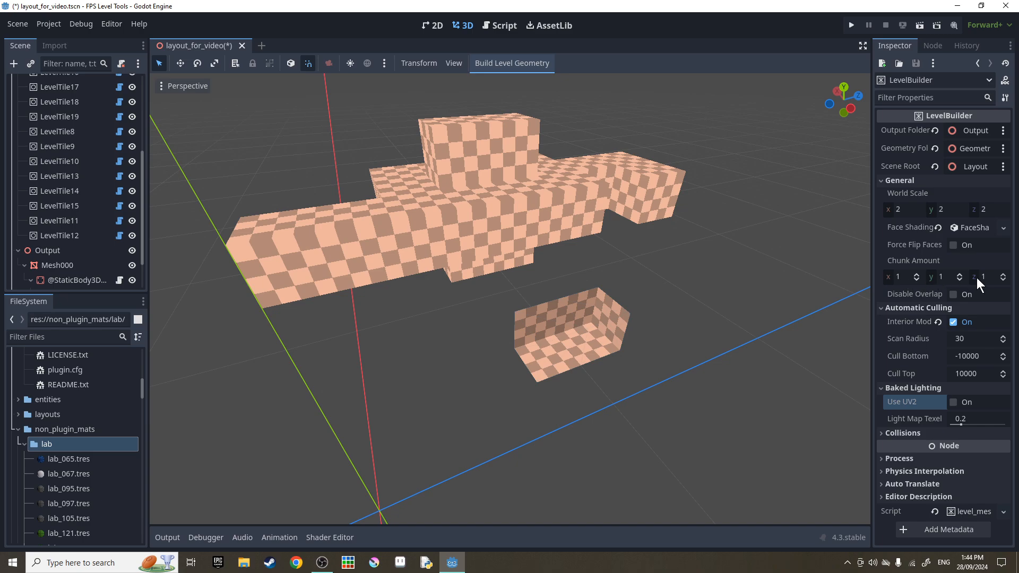
Set Chunk Amount x to 2 and rebuild the level geometry in two chunks.
left_click(907, 277)
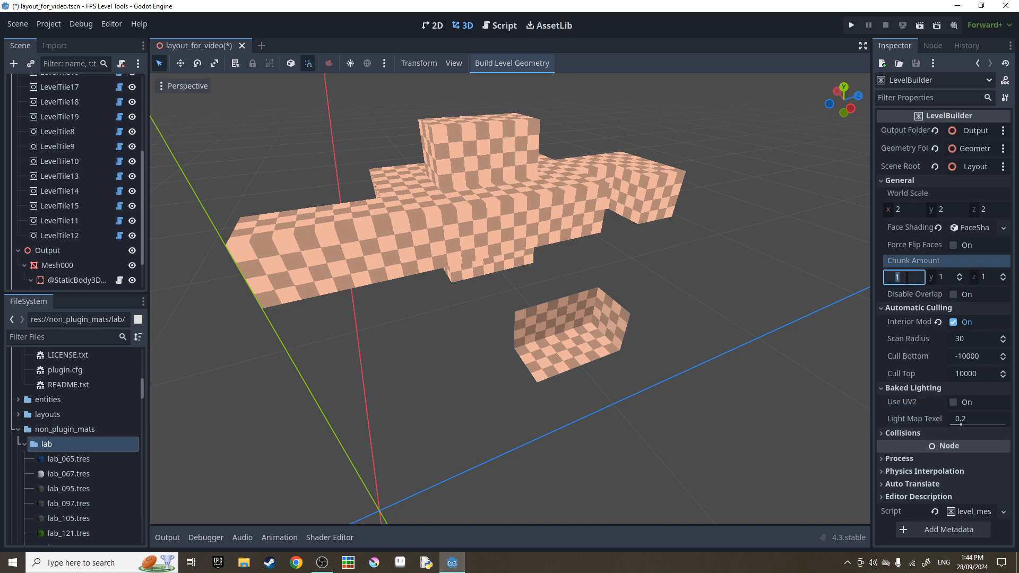
type("2")
key("Return")
left_click(524, 66)
key("w")
right_click_drag(520, 159, 507, 199)
key("w")
key("s")
Turn off Interior Mode and rebuild so the level shows its outward faces.
left_click(967, 323)
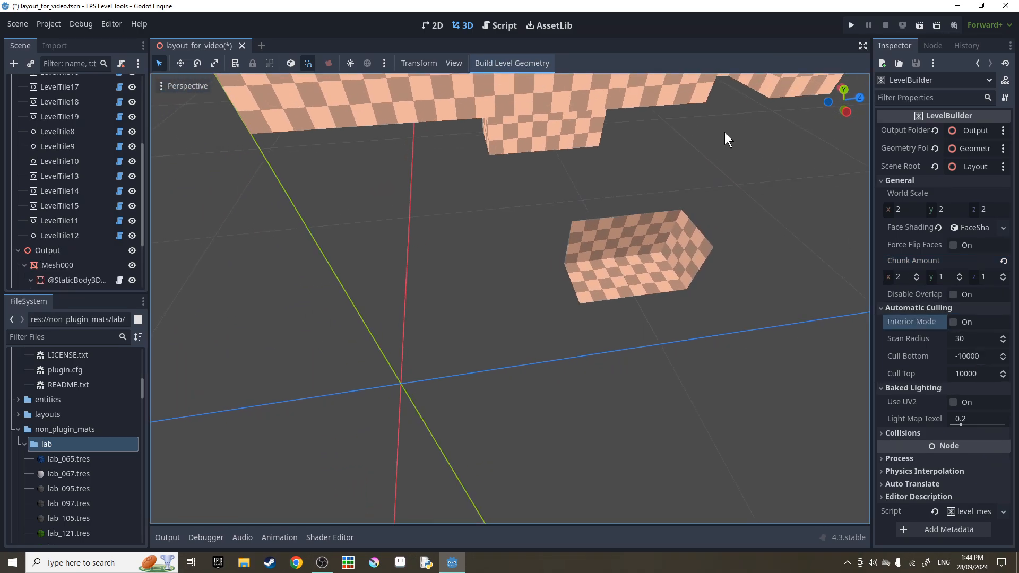
left_click(533, 66)
right_click_drag(499, 272, 507, 248)
key("d")
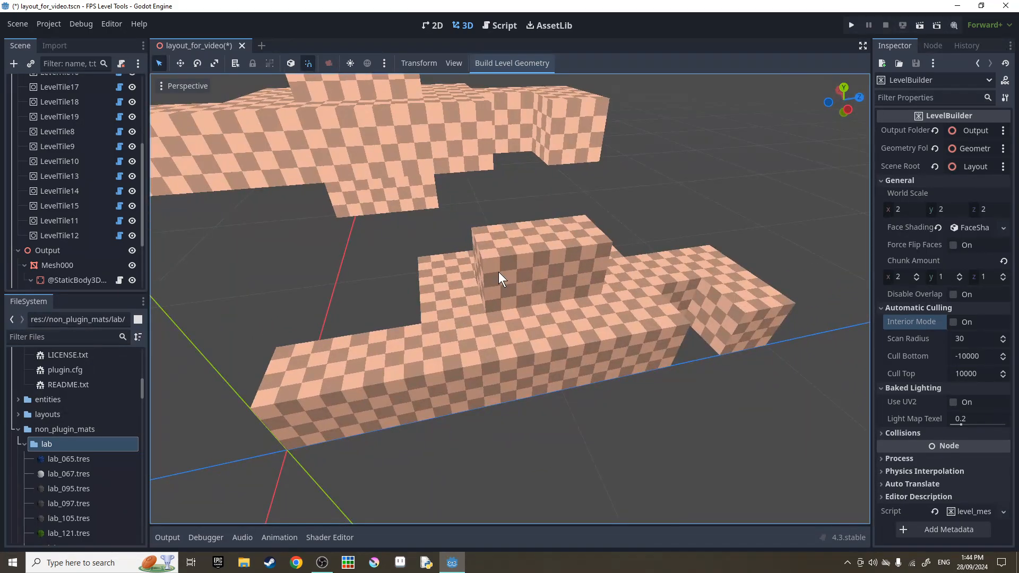
Toggle Mesh000's visibility on and off to compare the two chunks.
left_click(498, 272)
scroll(49, 224, "down", 3)
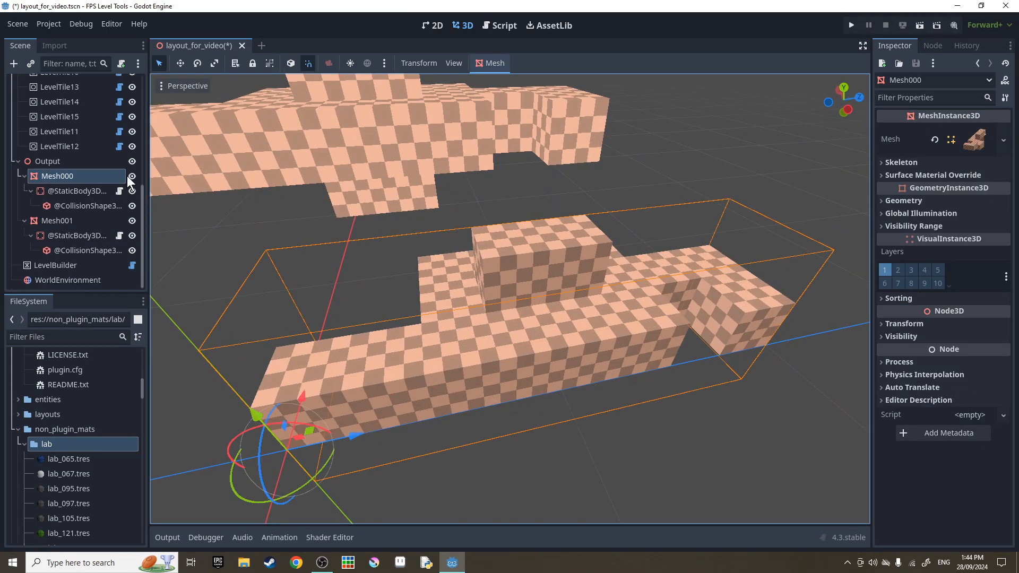
left_click(131, 176)
left_click(132, 176)
left_click(131, 176)
left_click(131, 176)
key("w")
key("a")
right_click_drag(340, 229, 492, 195)
left_click(132, 178)
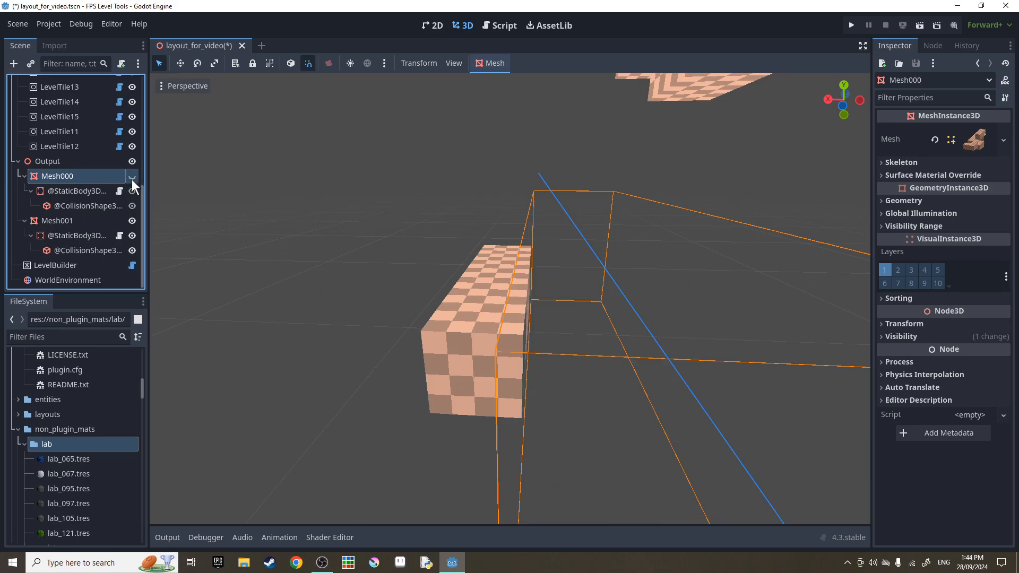
left_click(132, 178)
Hide and re-show Mesh001 to check the second chunk.
left_click(134, 223)
left_click(134, 222)
mouse_move(470, 285)
right_mouse_down()
mouse_move(414, 303)
mouse_move(308, 289)
mouse_move(473, 246)
mouse_move(470, 321)
mouse_move(469, 289)
right_mouse_up()
key("s")
left_click(471, 285)
key("w")
key("s")
key("w")
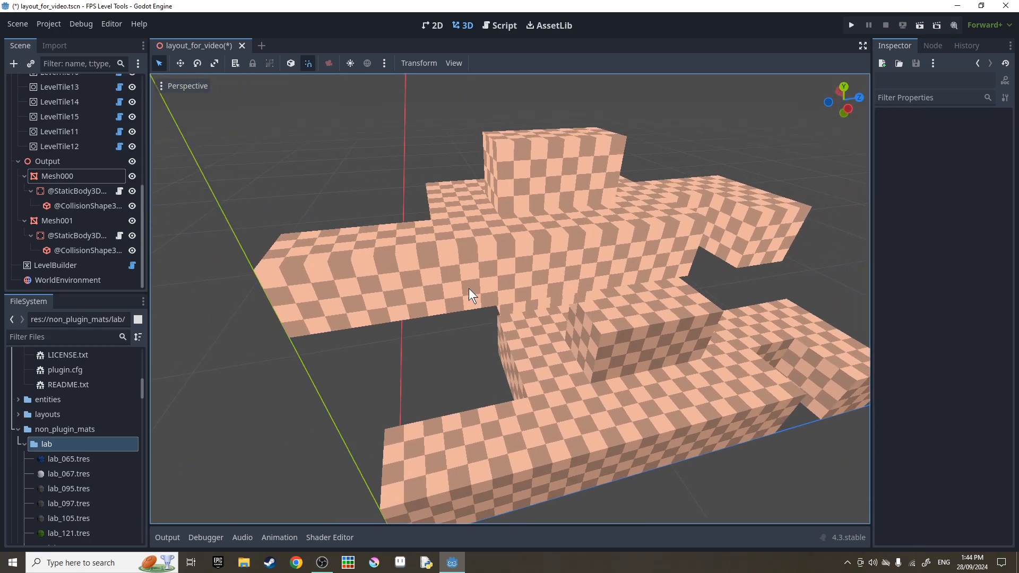
Reset LevelBuilder's Chunk Amount to 1 and rebuild the level as a single mesh.
left_click(77, 264)
left_click(1006, 261)
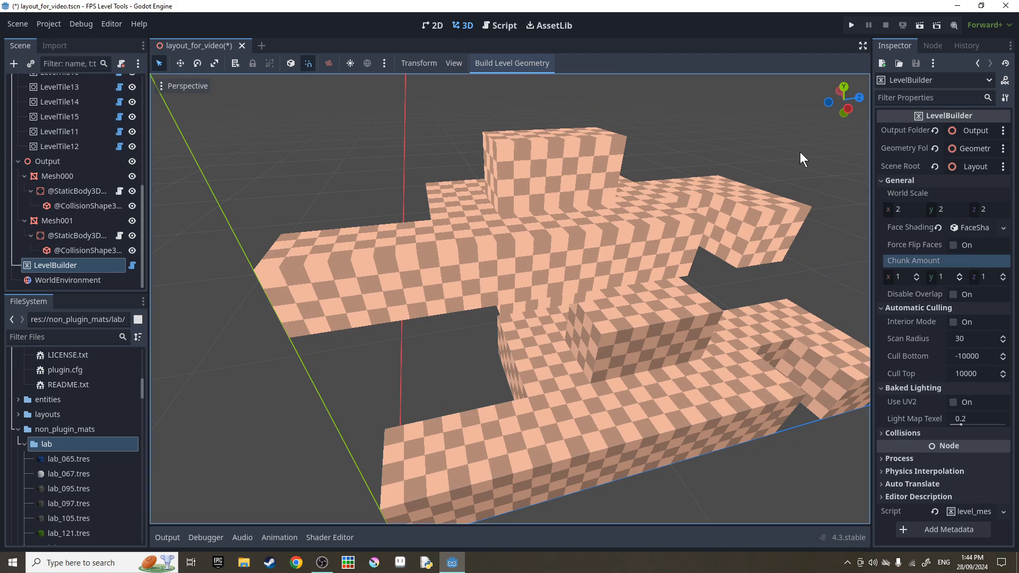
left_click(496, 64)
left_click(578, 397)
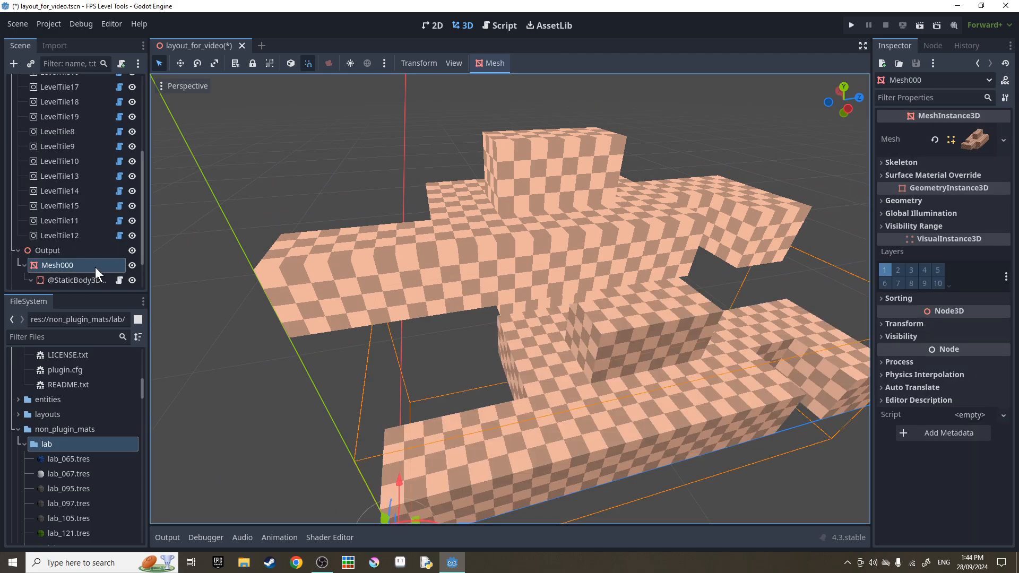
Duplicate LevelTile14 as LevelTile20, slide it along Z, and save the scene.
left_click(133, 265)
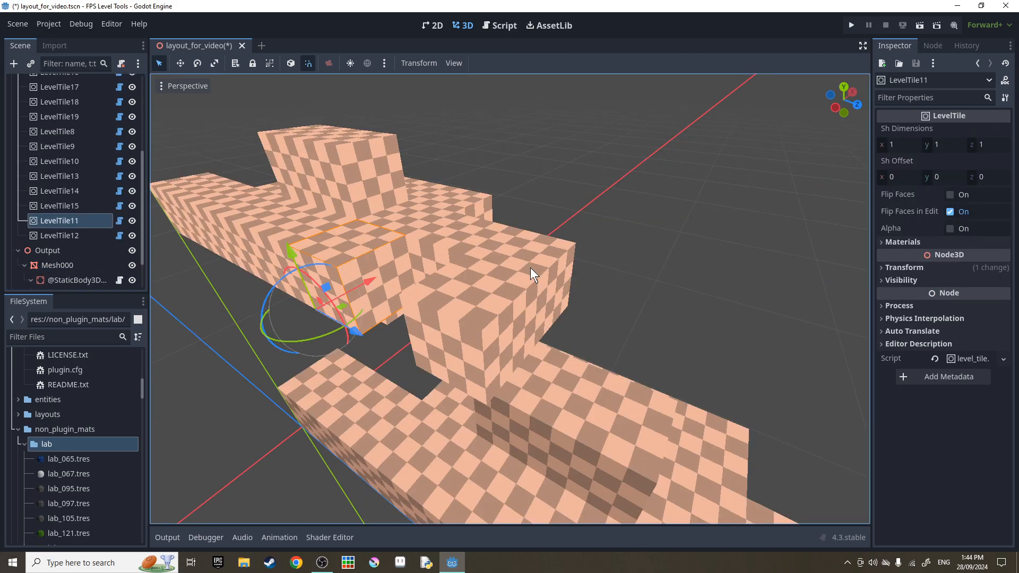
left_click(531, 269)
key("w")
right_click_drag(530, 269, 607, 316)
key("a")
key("s")
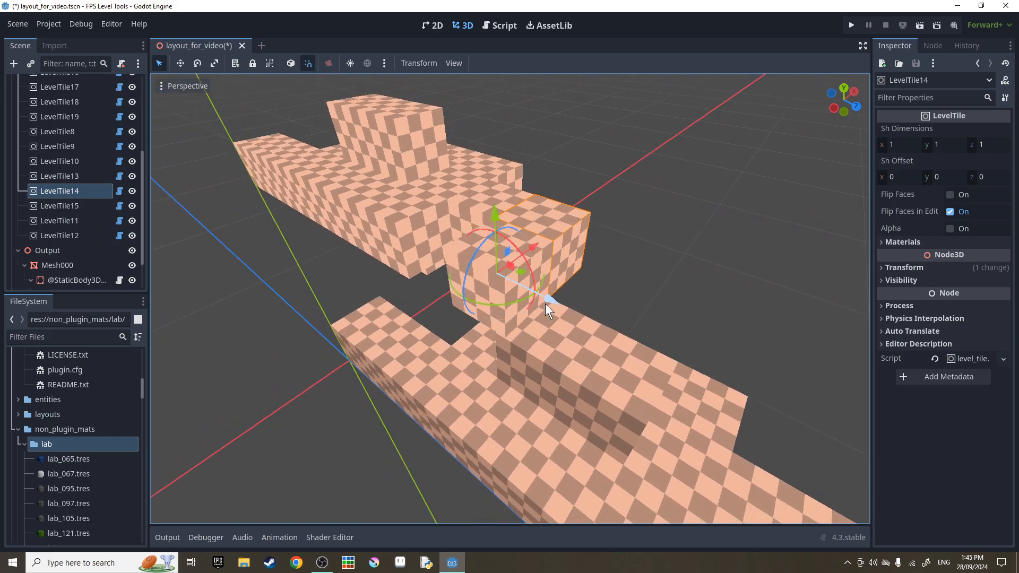
key("ctrl+d")
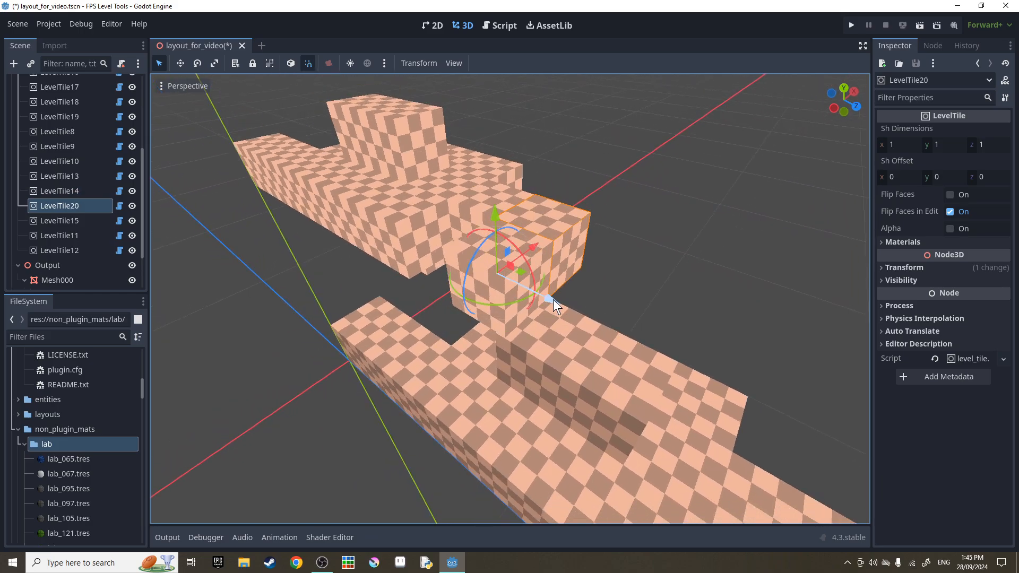
left_click_drag(553, 299, 617, 329)
key("w")
mouse_move(617, 329)
right_mouse_down()
mouse_move(590, 302)
mouse_move(624, 331)
right_mouse_up()
key("ctrl+s")
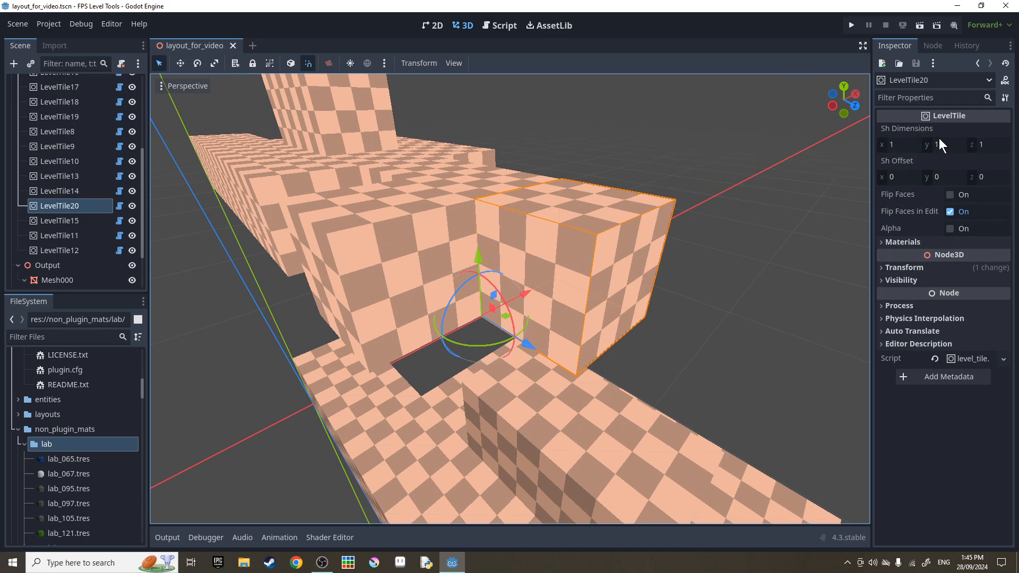
Trim LevelTile20 into a slab with Sh Dimensions y 0.35 and Sh Offset y 0.48.
left_click_drag(906, 148, 842, 146)
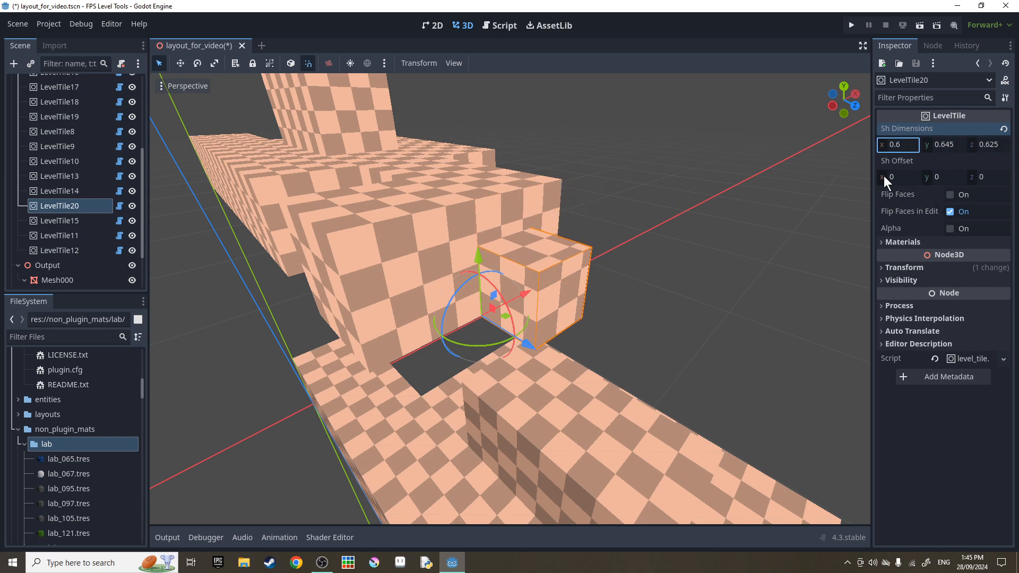
left_click_drag(884, 177, 926, 177)
left_click_drag(928, 177, 1007, 177)
left_click_drag(934, 176, 932, 177)
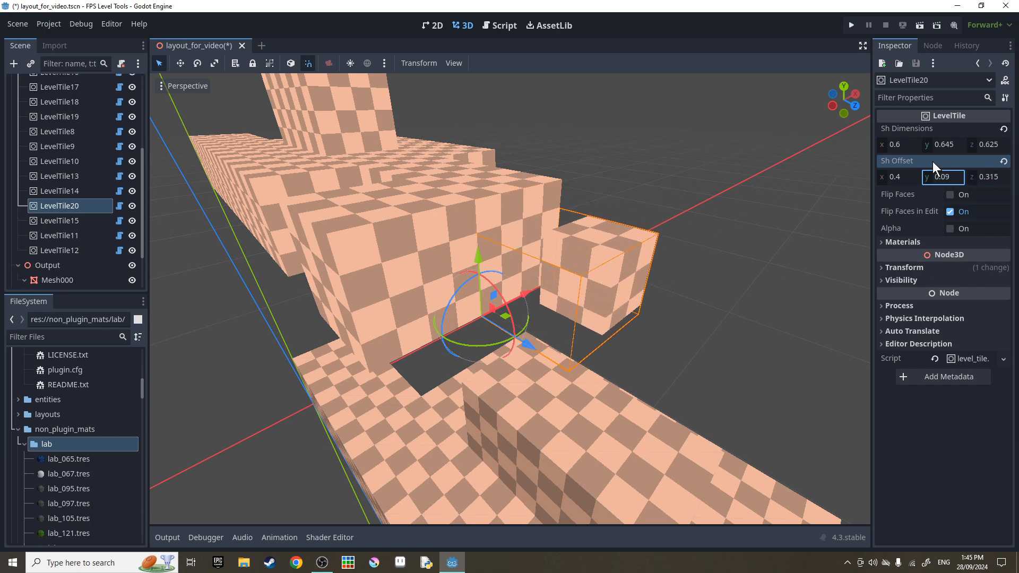
left_click(1002, 130)
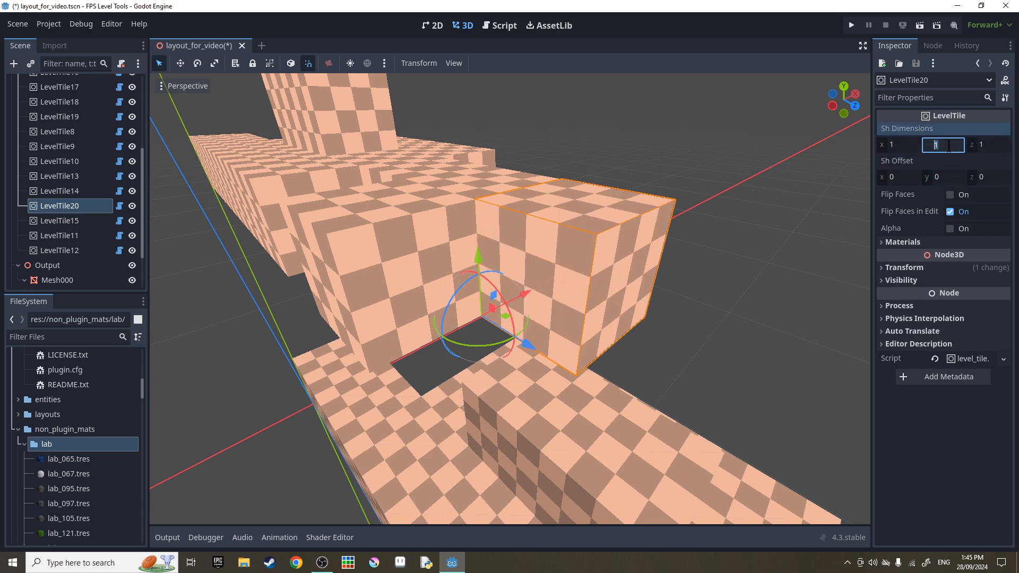
type("0.25")
key("Return")
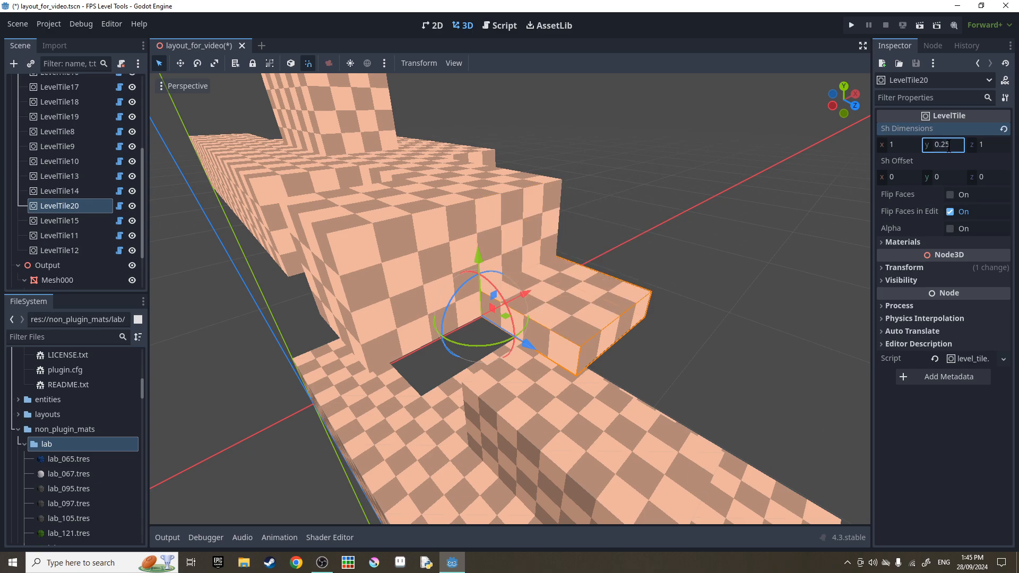
left_click_drag(944, 176, 904, 177)
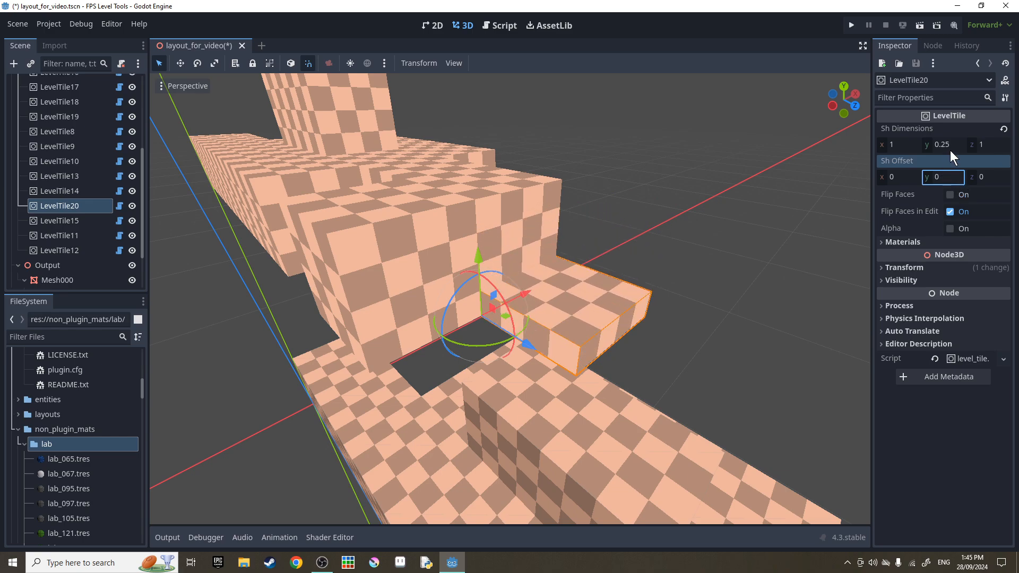
left_click(1006, 129)
left_click_drag(946, 147, 911, 147)
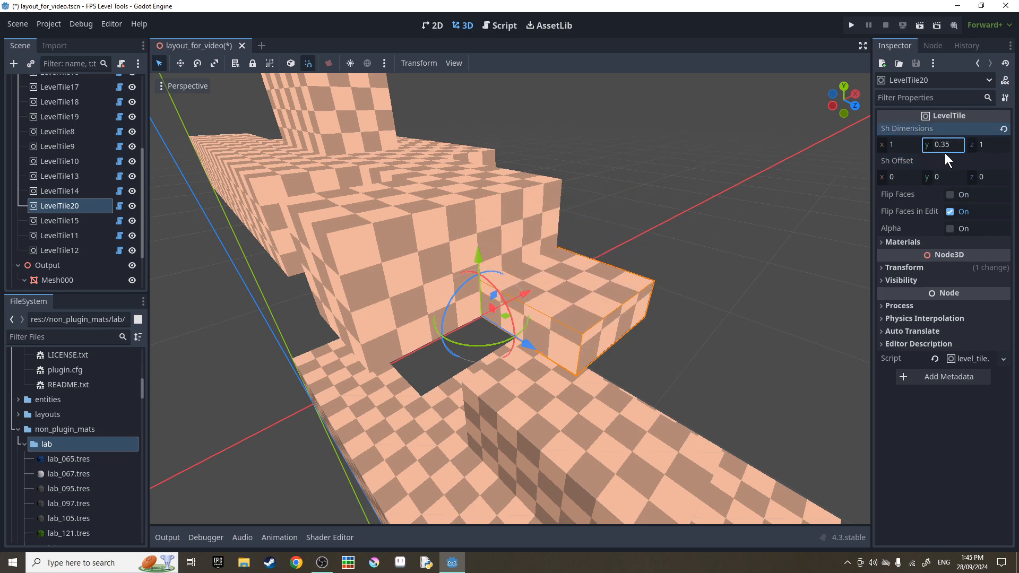
left_click_drag(944, 177, 971, 177)
Try Stretch Textures on LevelTile20, then reset its shape to a full cube.
left_click(907, 242)
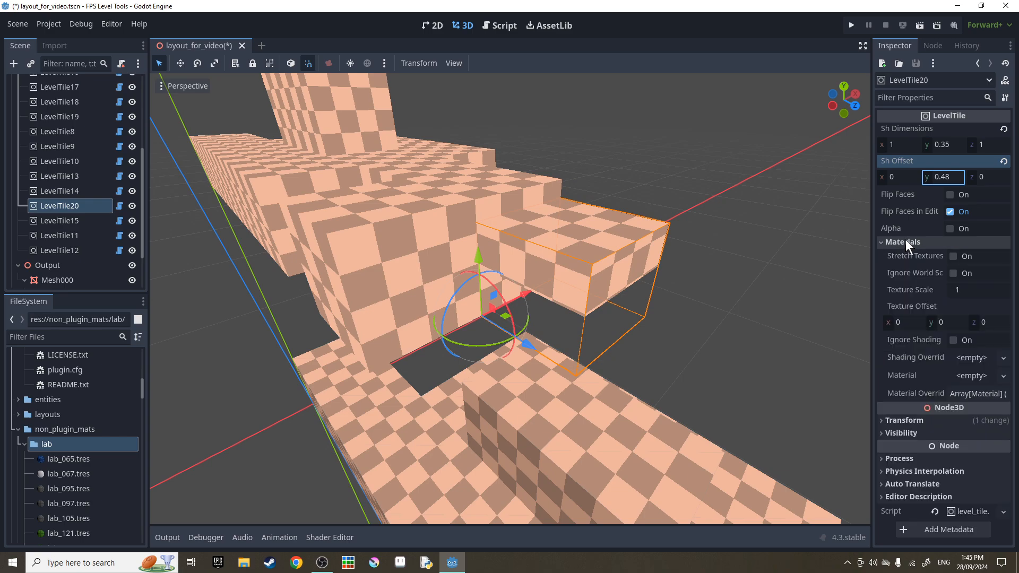
left_click(956, 257)
left_click_drag(945, 144, 938, 178)
left_click(1003, 162)
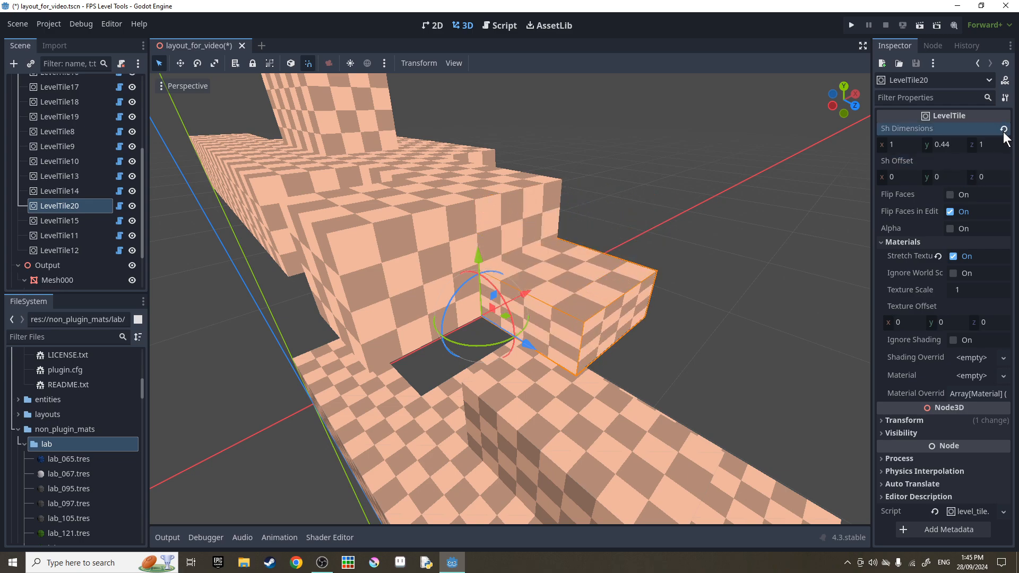
left_click(1003, 129)
Test a larger Texture Scale, reset it to 1, enable Ignore World Scale and rebuild.
left_click_drag(972, 290, 993, 290)
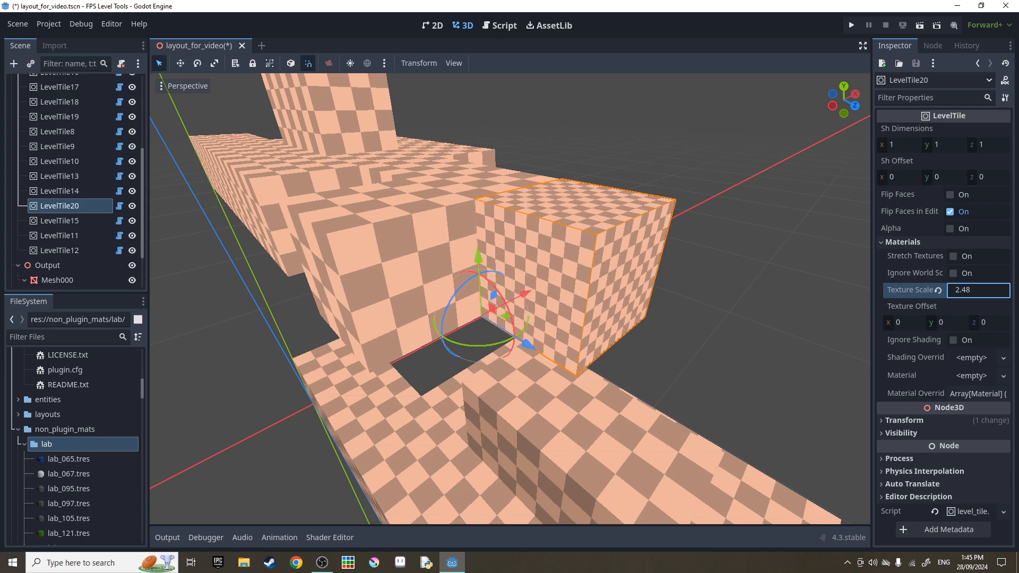
left_click(936, 289)
left_click(953, 273)
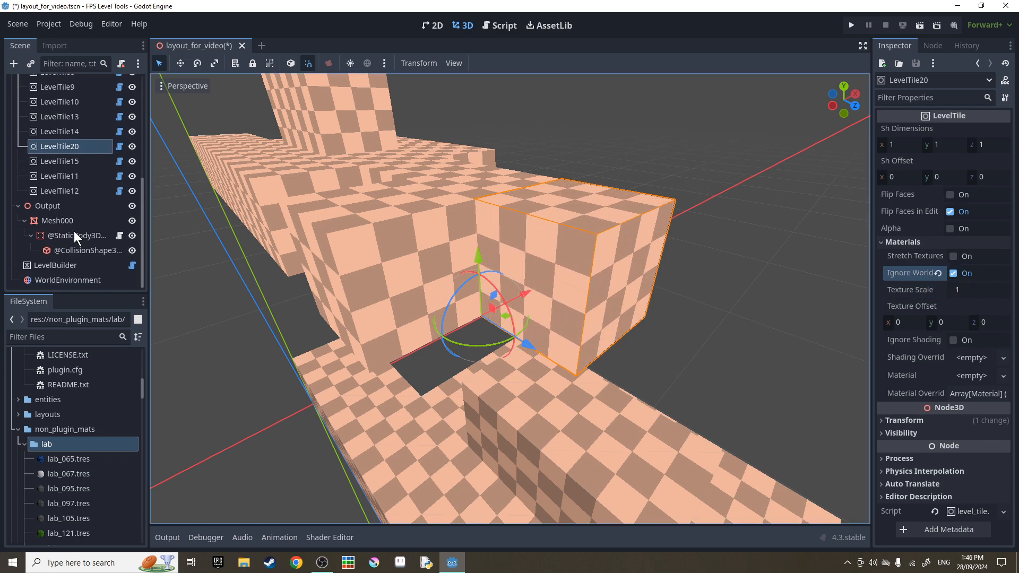
left_click(542, 69)
mouse_move(536, 202)
right_mouse_down()
mouse_move(615, 234)
mouse_move(647, 265)
mouse_move(520, 238)
mouse_move(478, 185)
mouse_move(535, 215)
right_mouse_up()
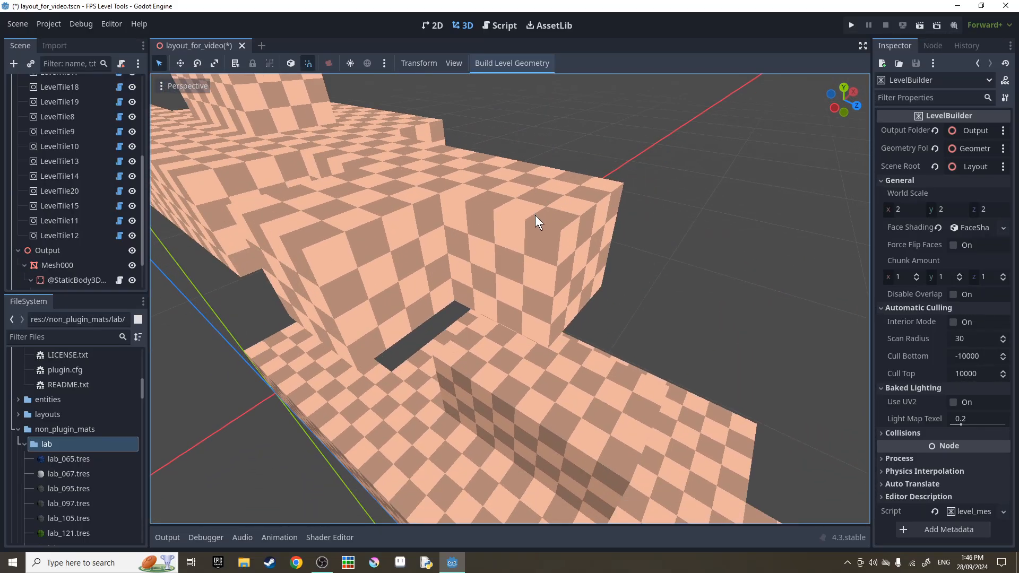
left_click(535, 217)
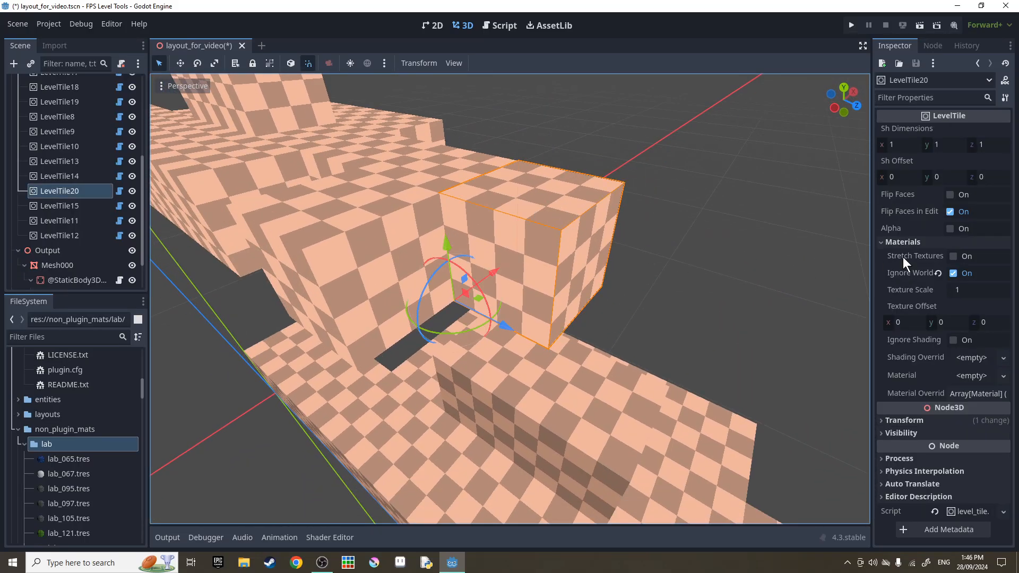
Revert Ignore World Scale and Texture Offset to 0, toggle face shading, then rebuild from LevelBuilder.
left_click(969, 271)
left_click_drag(947, 323, 1013, 323)
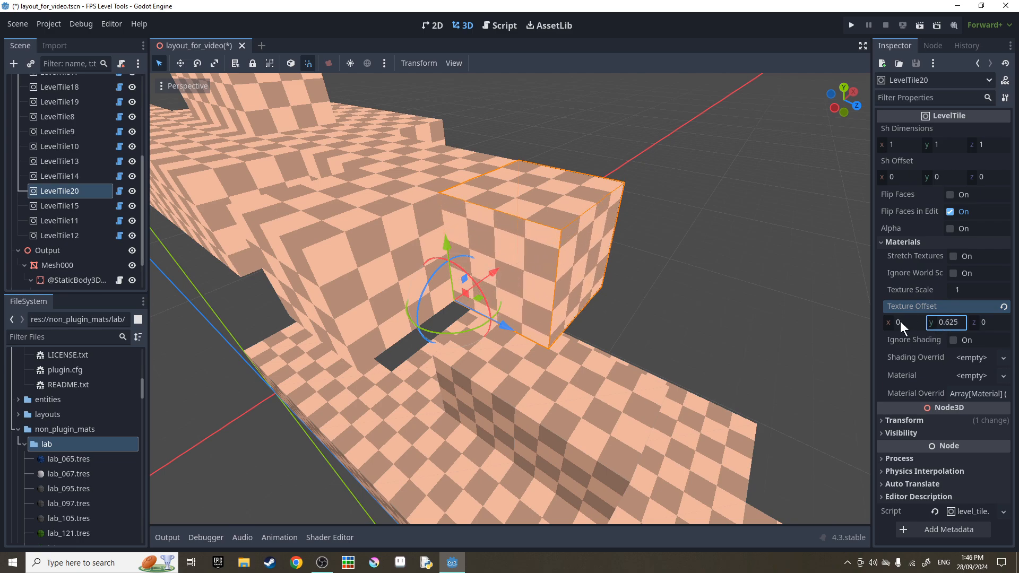
mouse_move(898, 322)
left_mouse_down()
mouse_move(1003, 322)
mouse_move(914, 323)
left_mouse_up()
left_click(1003, 307)
left_click(950, 341)
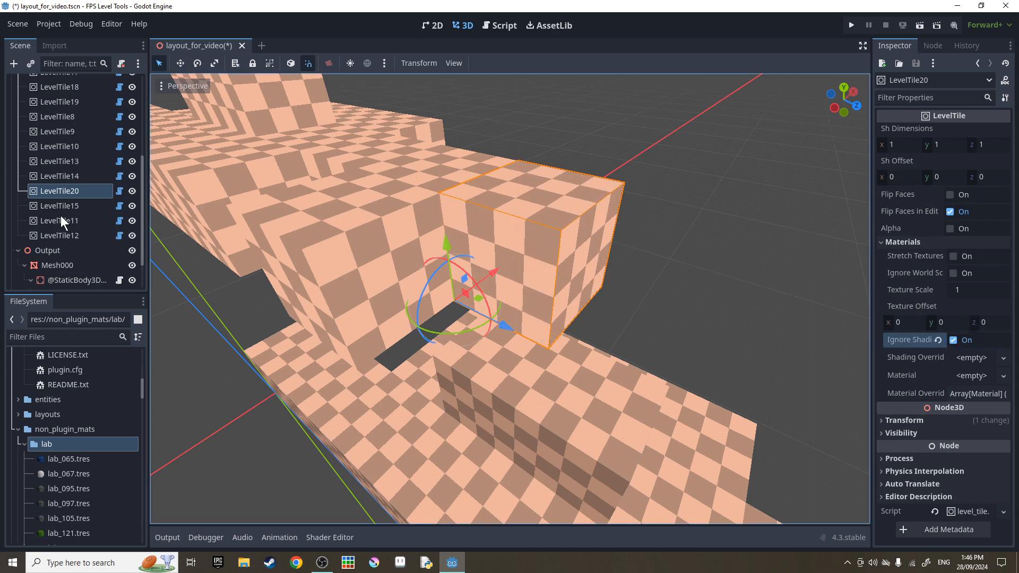
scroll(60, 216, "down", 2)
left_click(67, 265)
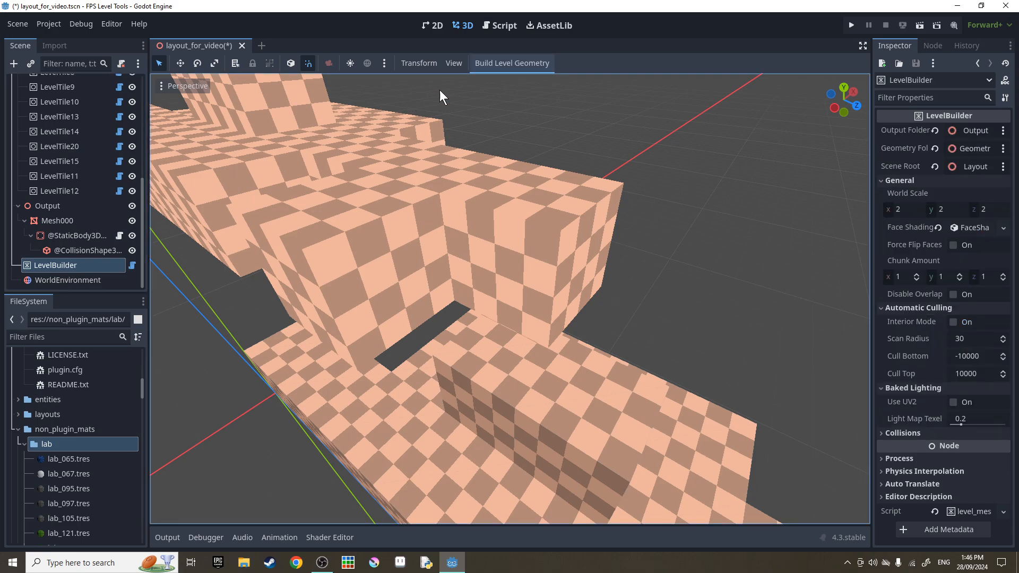
left_click(512, 68)
right_click_drag(512, 212, 531, 183)
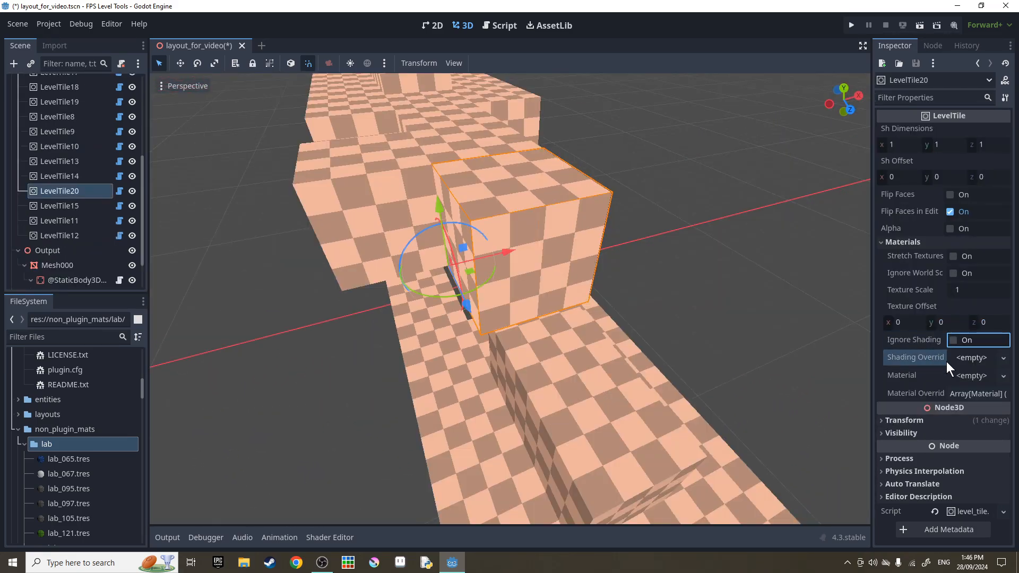
Add a FaceShading override to LevelTile20 with a light blue Front colour.
left_click(977, 358)
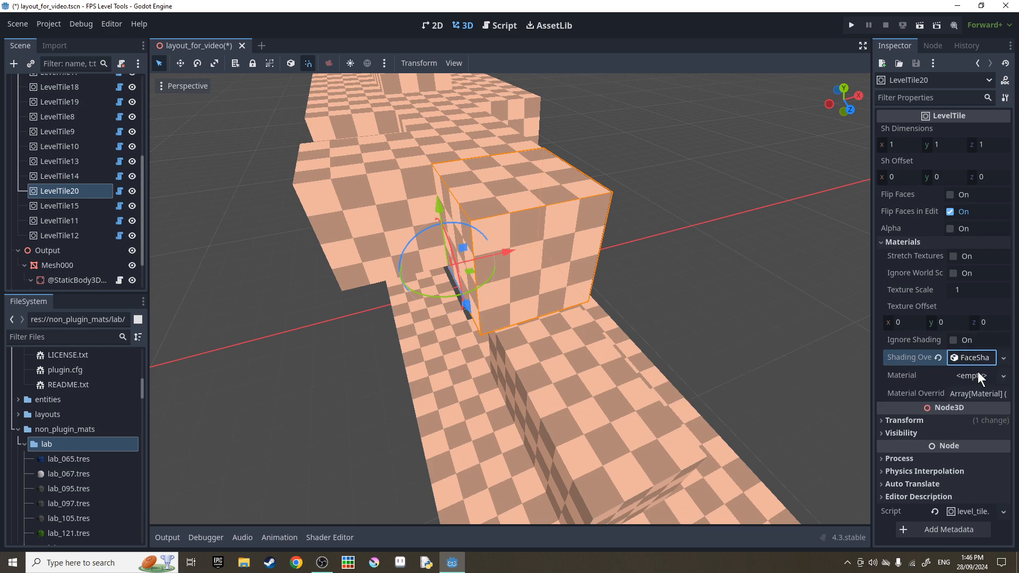
left_click(973, 358)
scroll(951, 332, "down", 3)
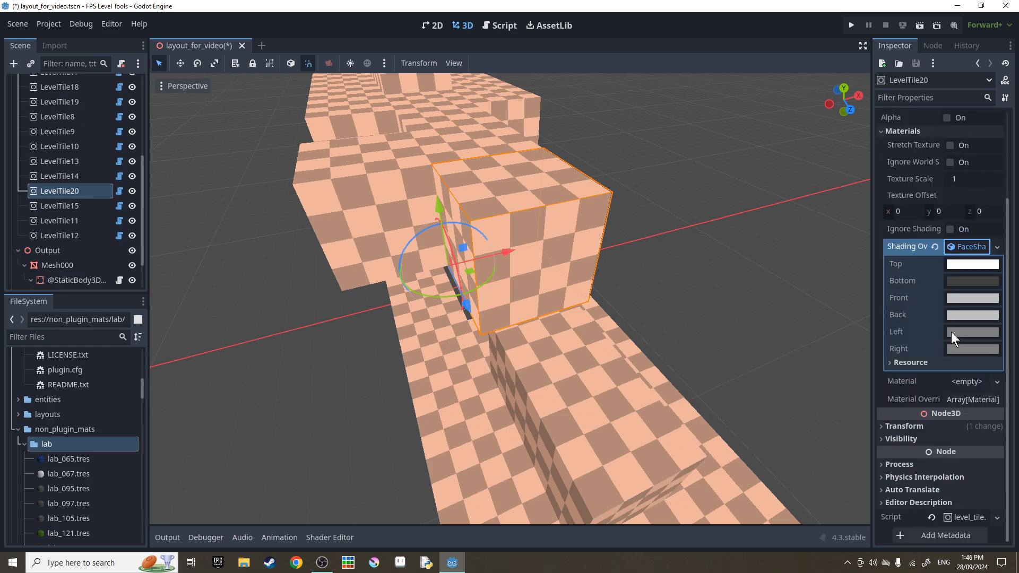
left_click(966, 302)
left_click(912, 57)
left_click(390, 70)
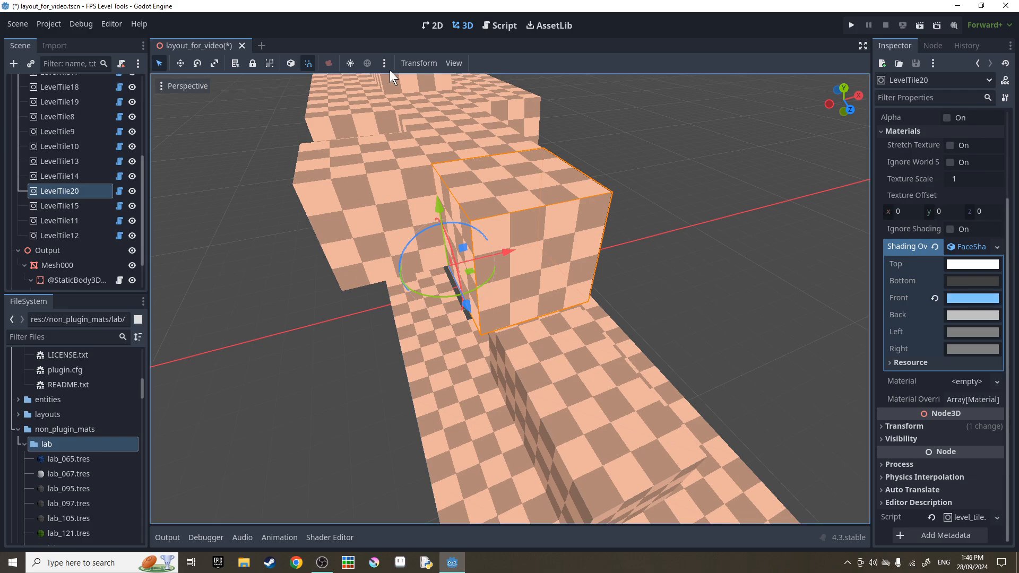
scroll(90, 205, "down", 2)
Rebuild the level geometry from LevelBuilder and inspect the result.
left_click(79, 264)
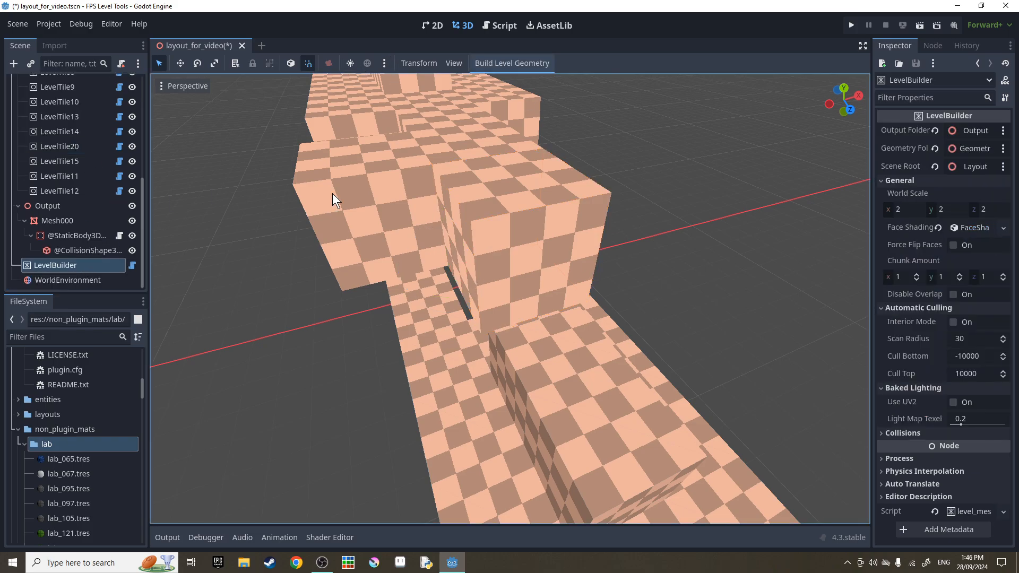
left_click(517, 61)
right_click_drag(517, 241, 494, 244)
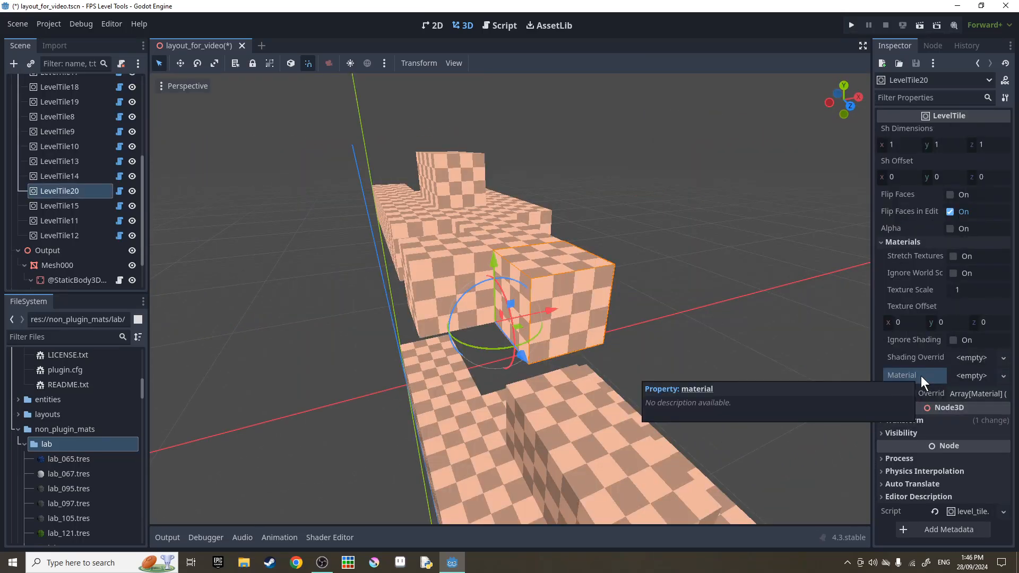
scroll(108, 426, "down", 3)
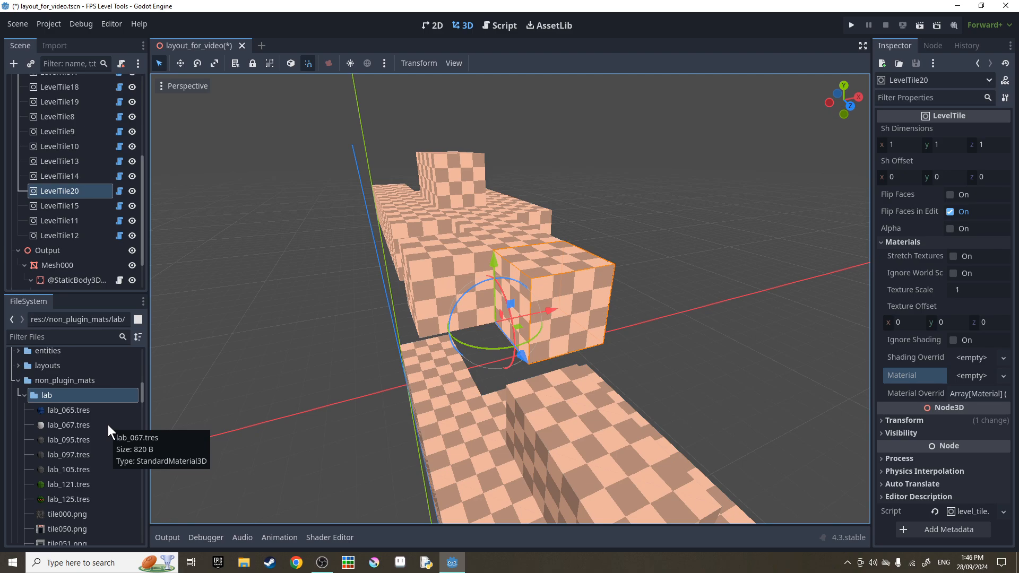
scroll(110, 409, "down", 2)
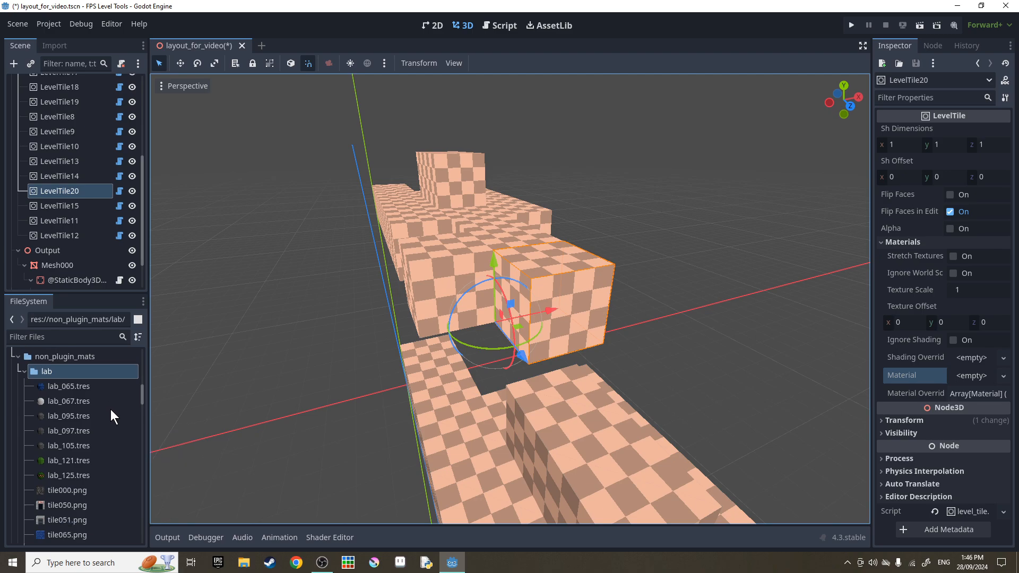
scroll(83, 391, "down", 5)
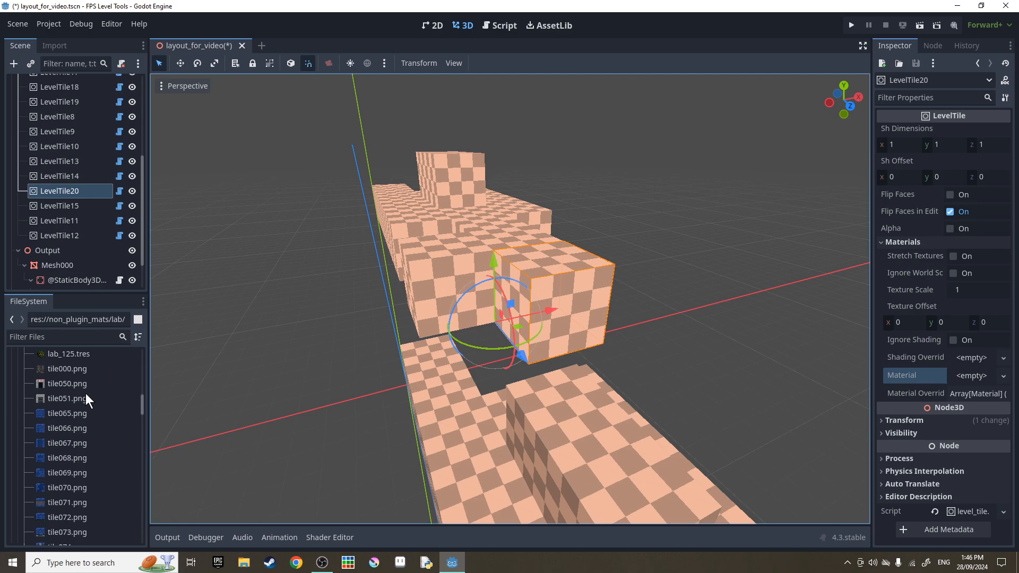
scroll(85, 393, "up", 7)
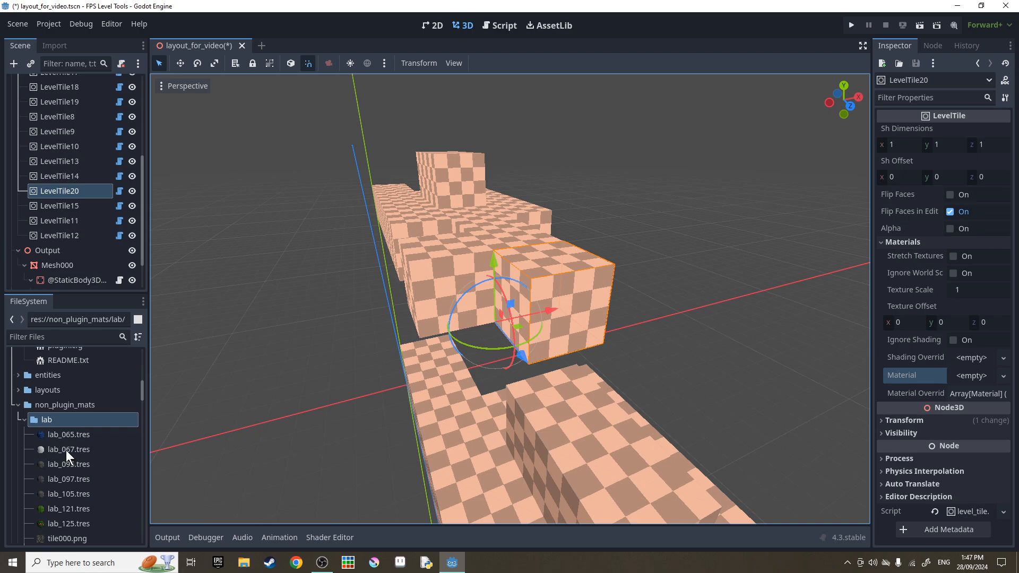
left_click(72, 436)
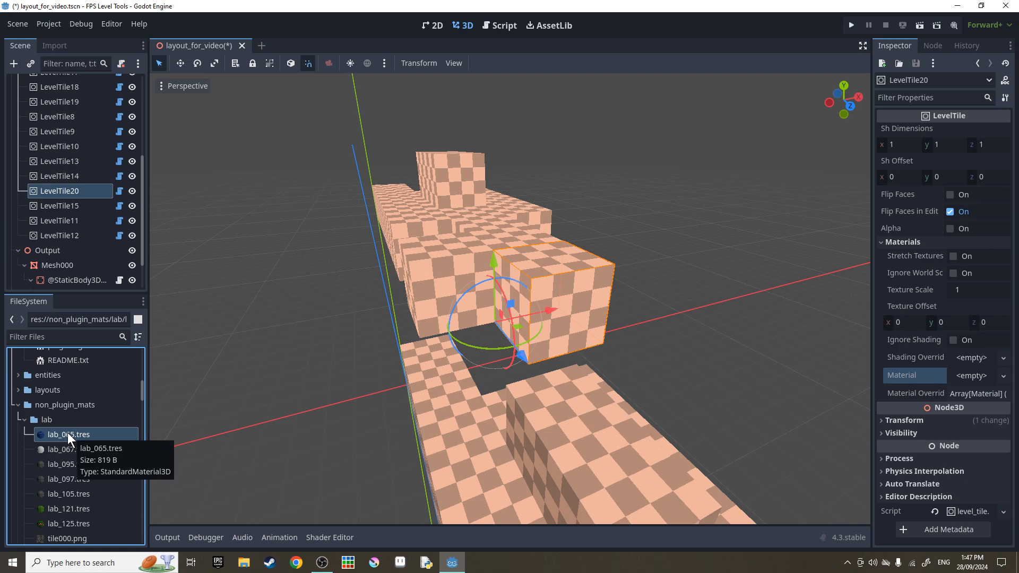
Assign lab_065.tres as LevelTile20's material to make it blue brick.
left_click_drag(68, 432, 955, 379)
right_click_drag(638, 289, 679, 289)
key("w")
key("a")
left_click(934, 385)
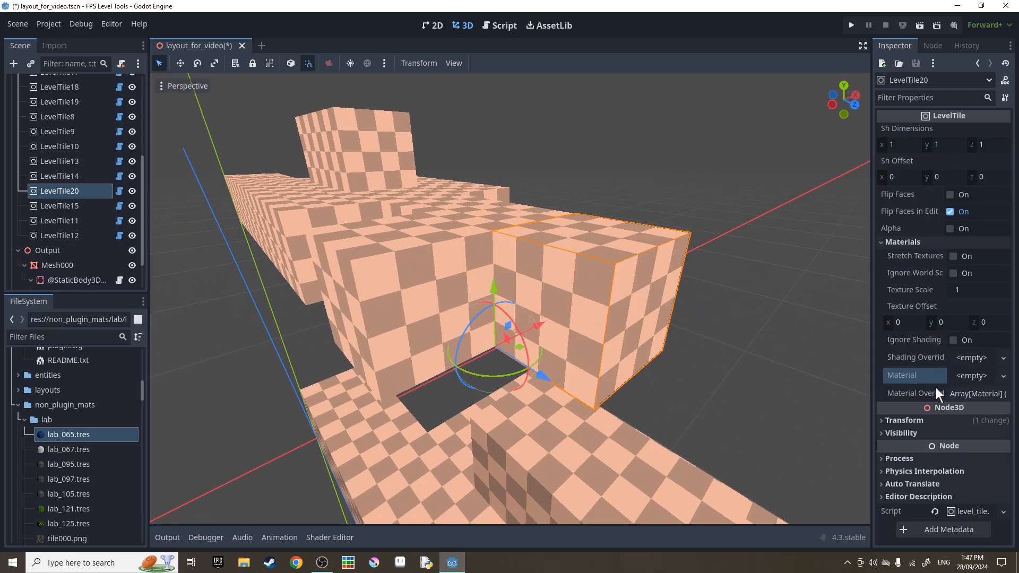
left_click_drag(98, 434, 964, 373)
right_click_drag(659, 345, 670, 340)
key("w")
key("s")
Put lab_095.tres into Material Override slot 5 to give the cube a grey top.
mouse_move(943, 145)
left_mouse_down()
mouse_move(913, 145)
mouse_move(960, 151)
left_mouse_up()
left_click(997, 129)
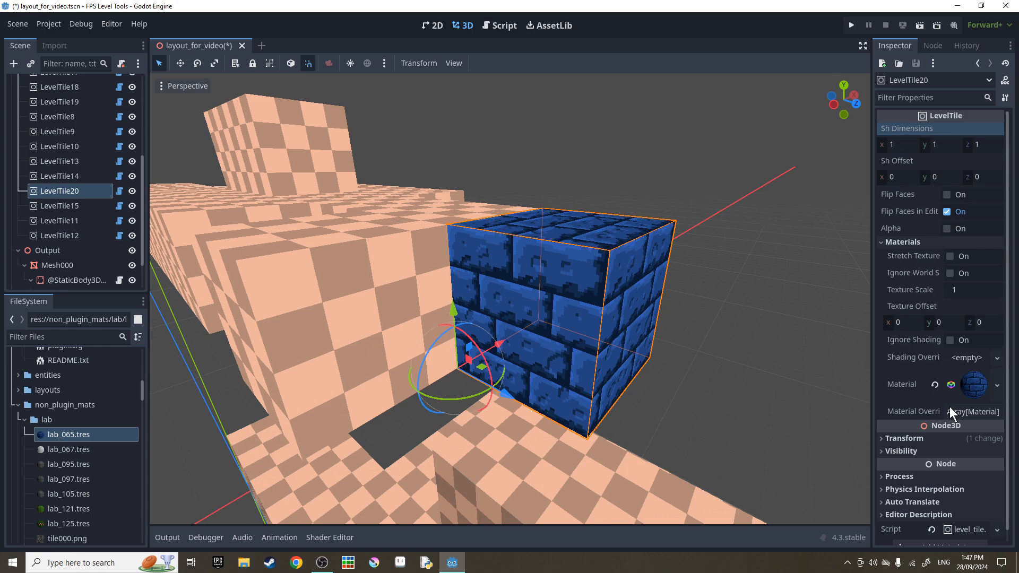
left_click(971, 412)
scroll(895, 349, "down", 2)
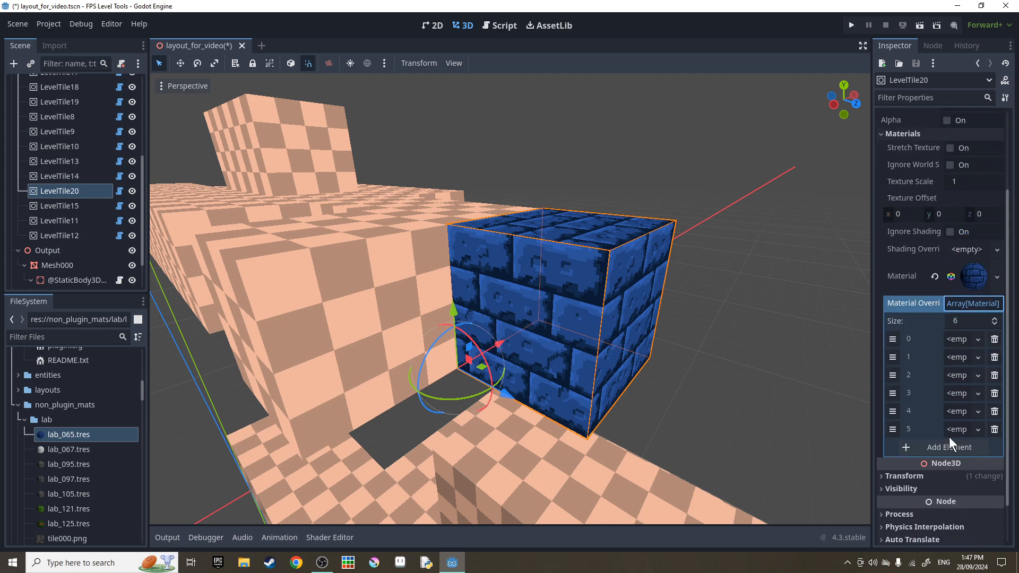
scroll(78, 438, "down", 1)
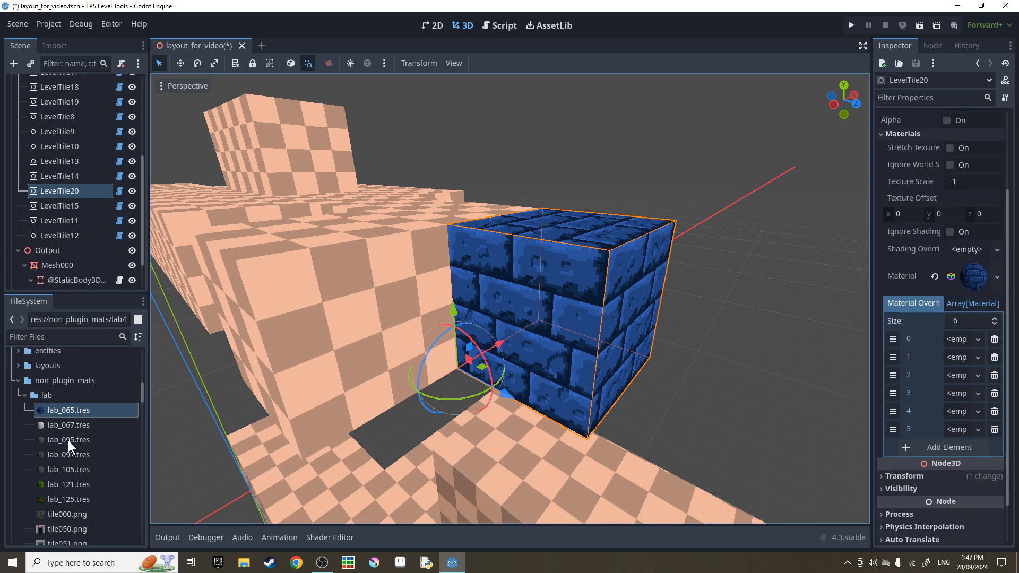
left_click_drag(68, 441, 956, 429)
right_click_drag(633, 310, 499, 339)
Flatten LevelTile20 by setting Sh Dimensions y to 0.25.
left_click(714, 329)
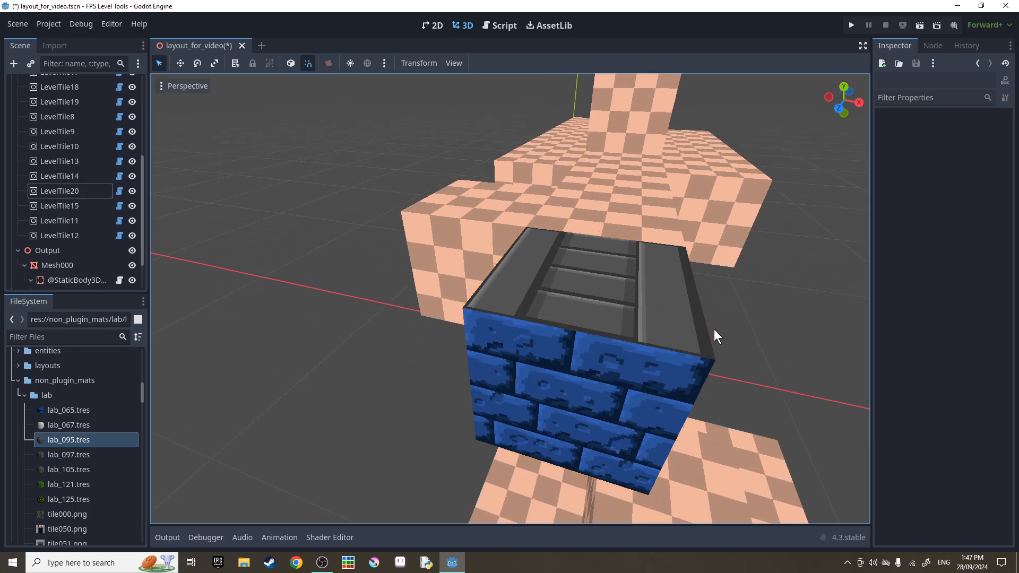
right_click_drag(715, 329, 700, 335)
left_click(558, 302)
scroll(934, 166, "up", 2)
left_click(941, 148)
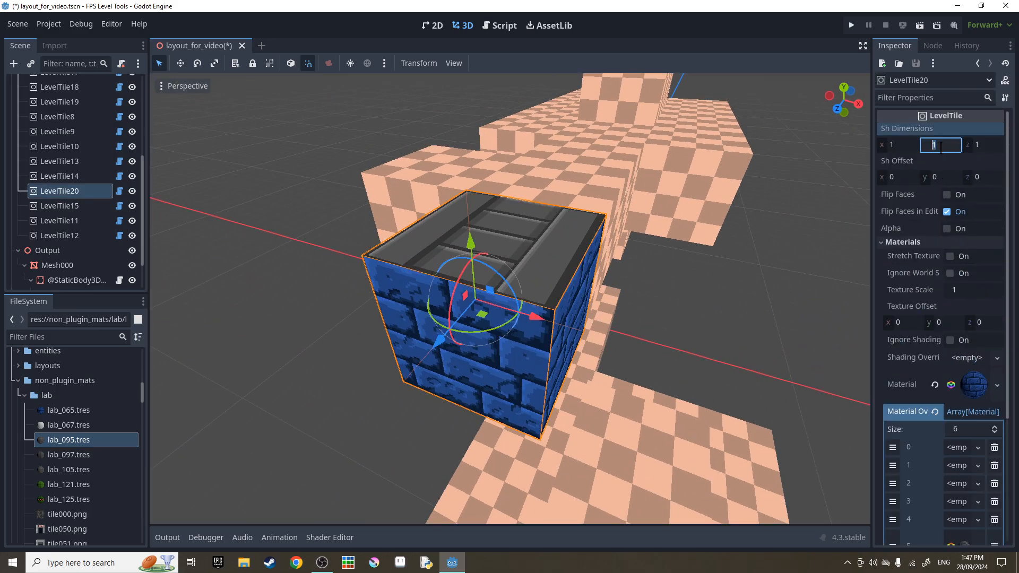
type("0.25")
key("Return")
Duplicate the tile as LevelTile21 beside it and rebuild the level geometry.
right_click_drag(714, 339, 692, 325)
left_click(714, 339)
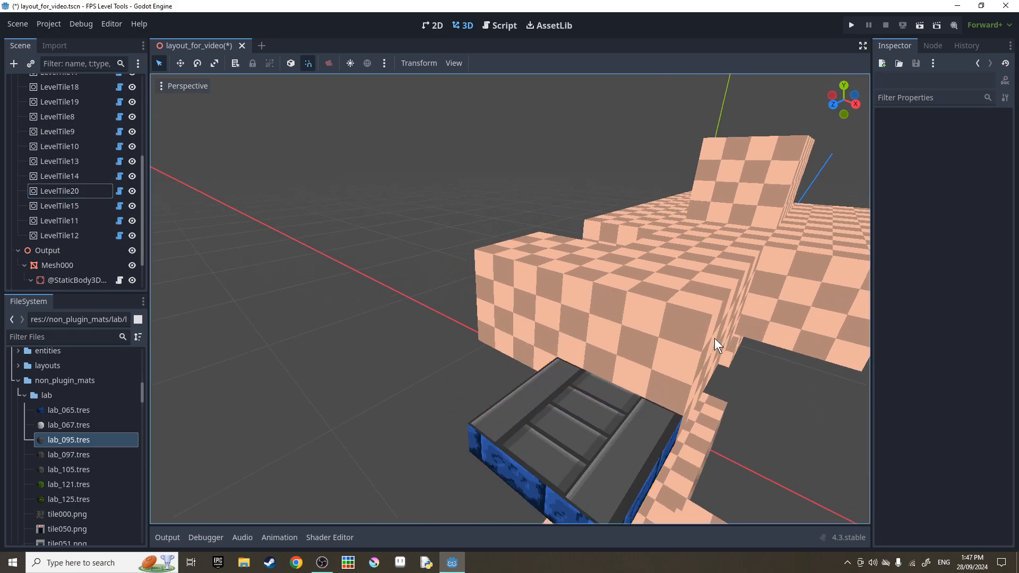
left_click(610, 398)
right_click_drag(610, 398, 552, 372)
key("ctrl+d")
left_click_drag(618, 252, 535, 256)
left_click(339, 241)
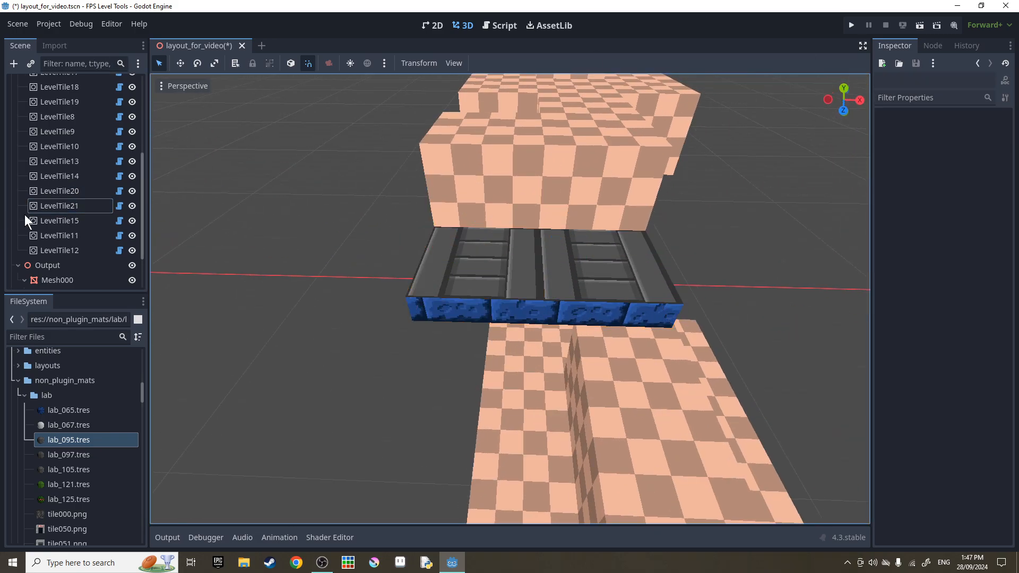
scroll(42, 236, "down", 3)
left_click(65, 263)
left_click(511, 63)
Toggle Generate Collider in the brick material's LEVEL TOOLS section on LevelTile20.
right_click_drag(521, 136, 478, 159)
left_click(976, 213)
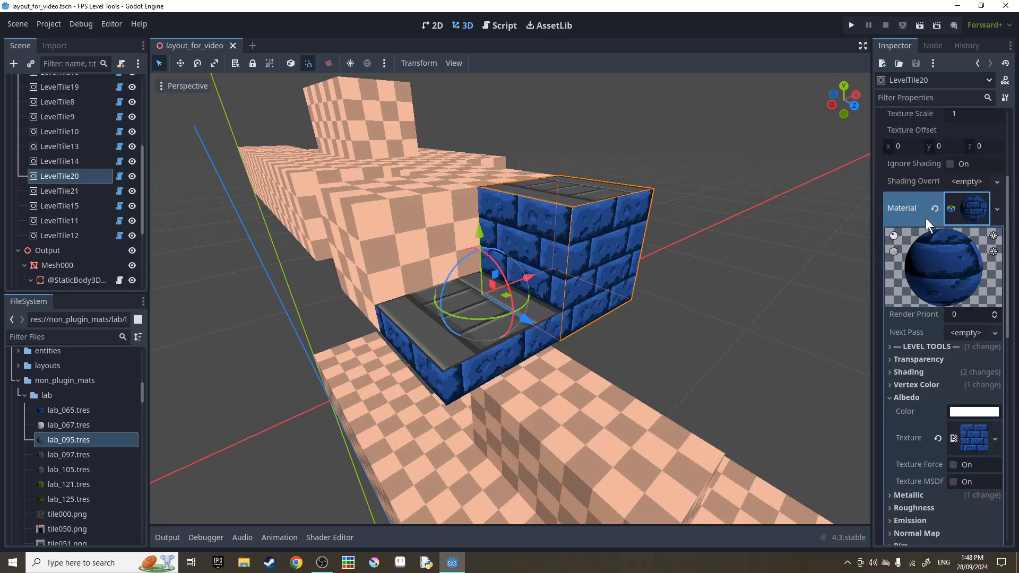
left_click(919, 238)
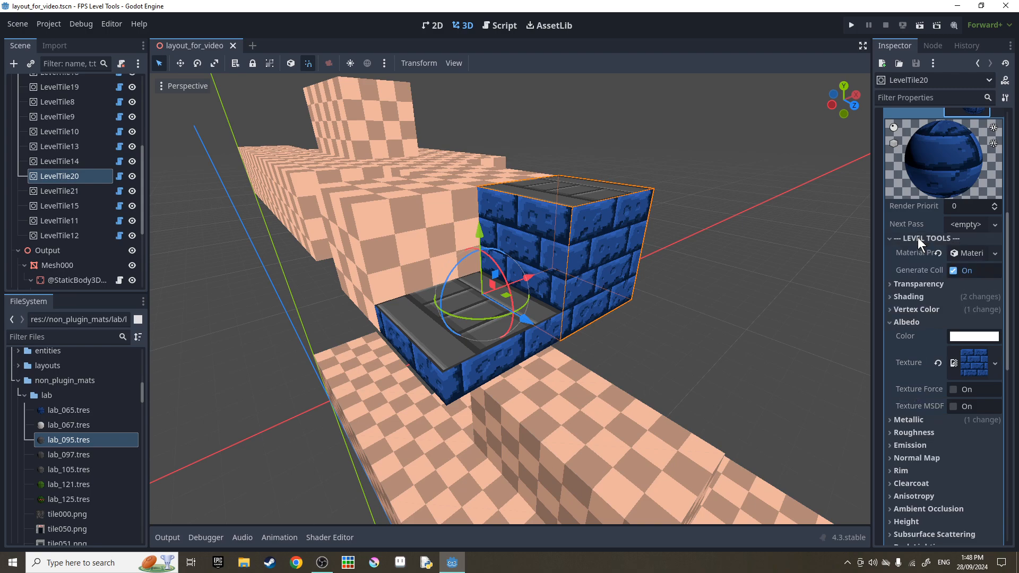
scroll(926, 238, "up", 3)
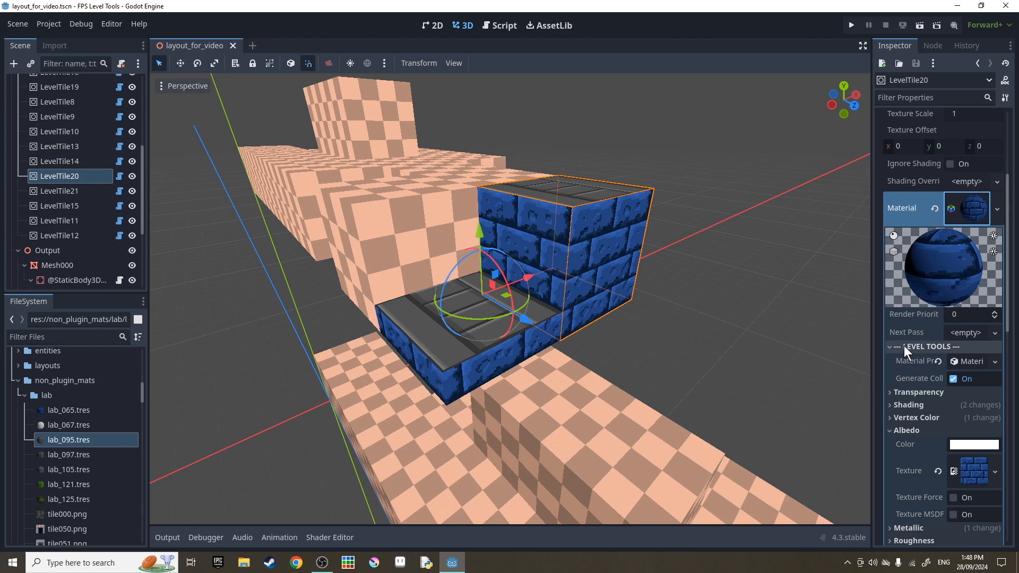
scroll(905, 325, "down", 3)
scroll(908, 289, "down", 2)
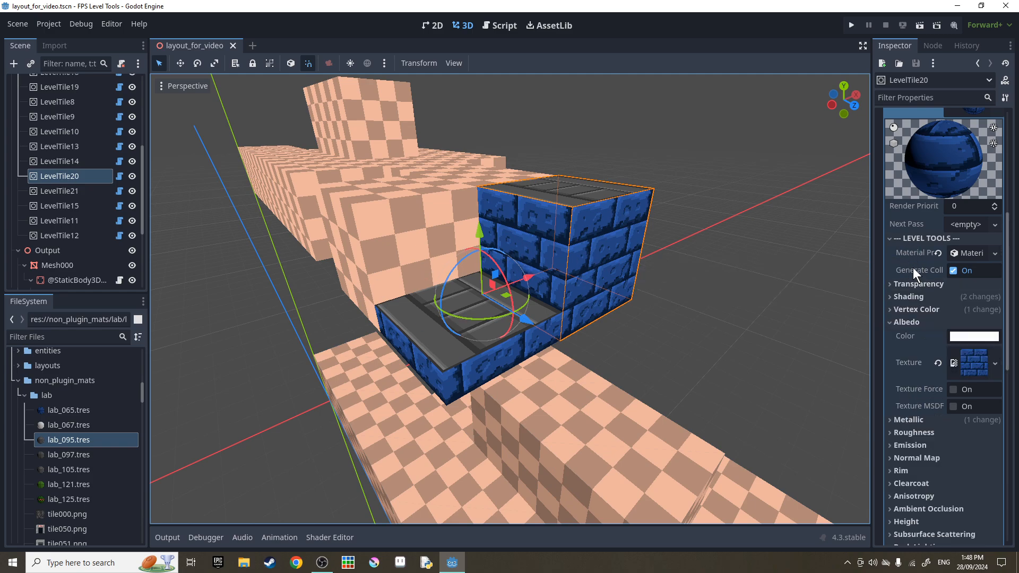
left_click(966, 270)
scroll(85, 225, "down", 3)
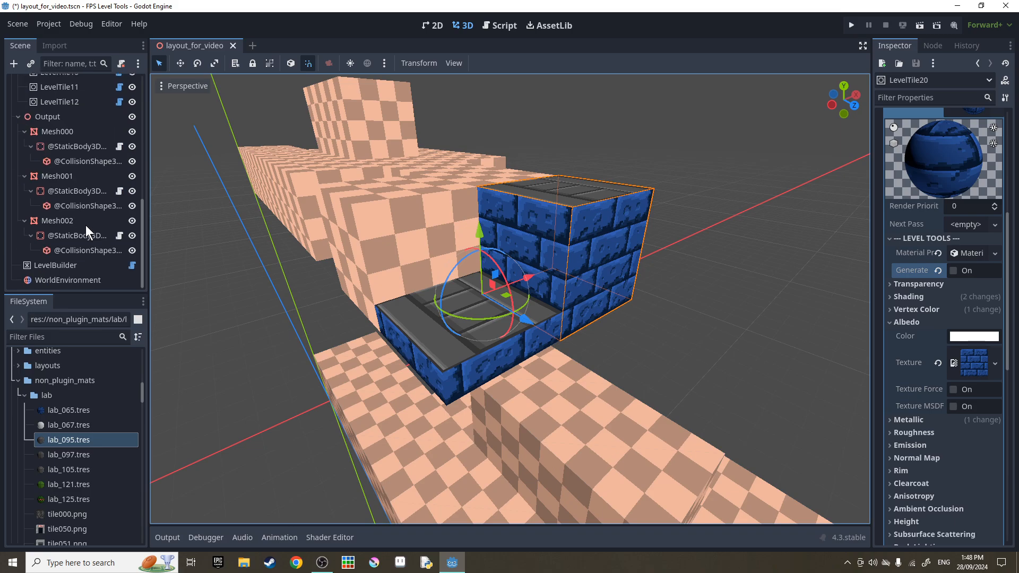
Rebuild the level geometry and fly around the blue brick and peach walls.
left_click(80, 265)
left_click(498, 64)
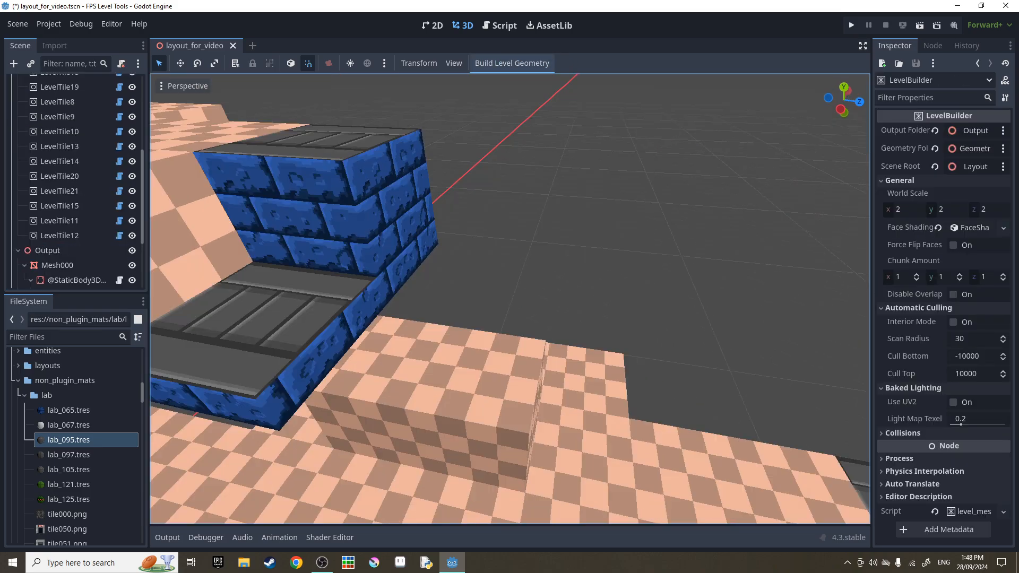
key("w")
right_click_drag(586, 225, 541, 165)
key("w")
key("a")
right_click_drag(520, 248, 382, 233)
key("d")
key("w")
key("s")
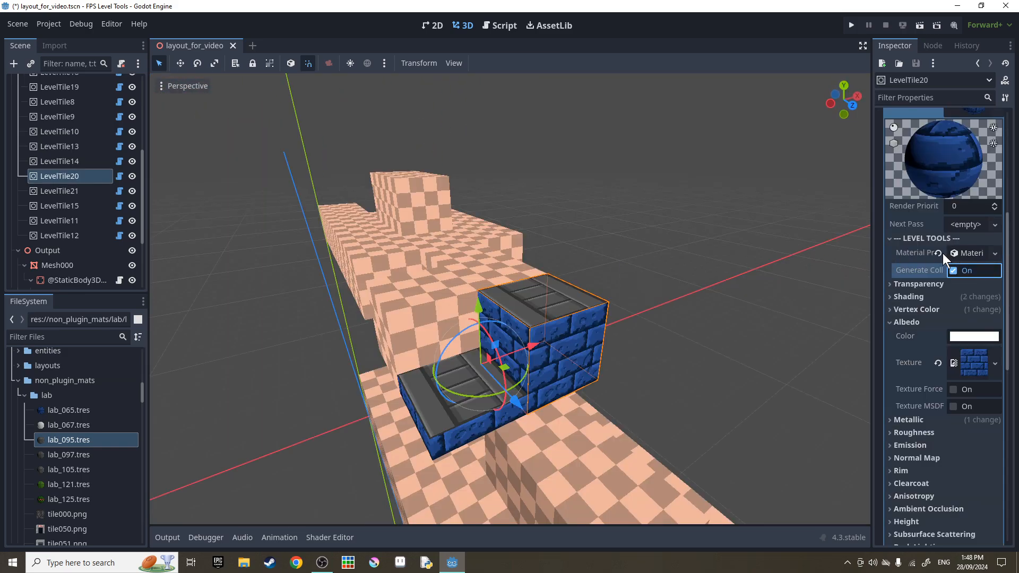
Recreate the brick material's properties resource, trying Material ID values before leaving it at 0.
left_click(956, 251)
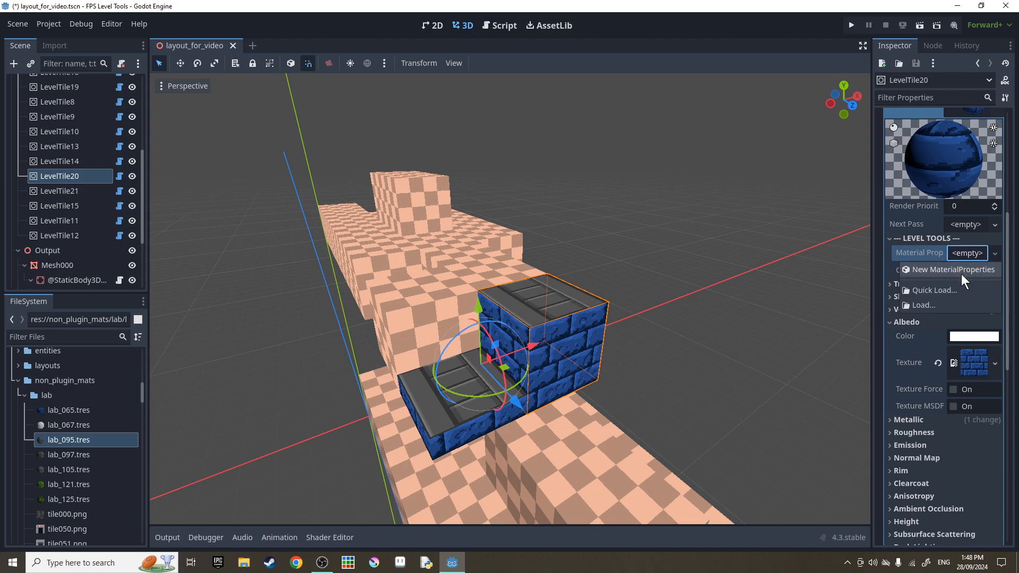
left_click(968, 252)
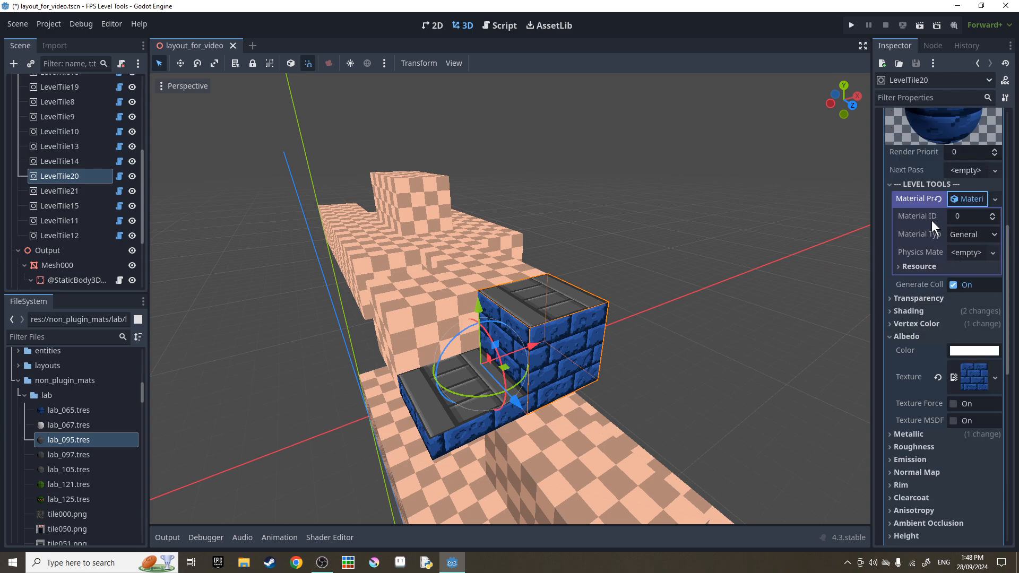
left_click_drag(950, 216, 991, 218)
left_click(938, 216)
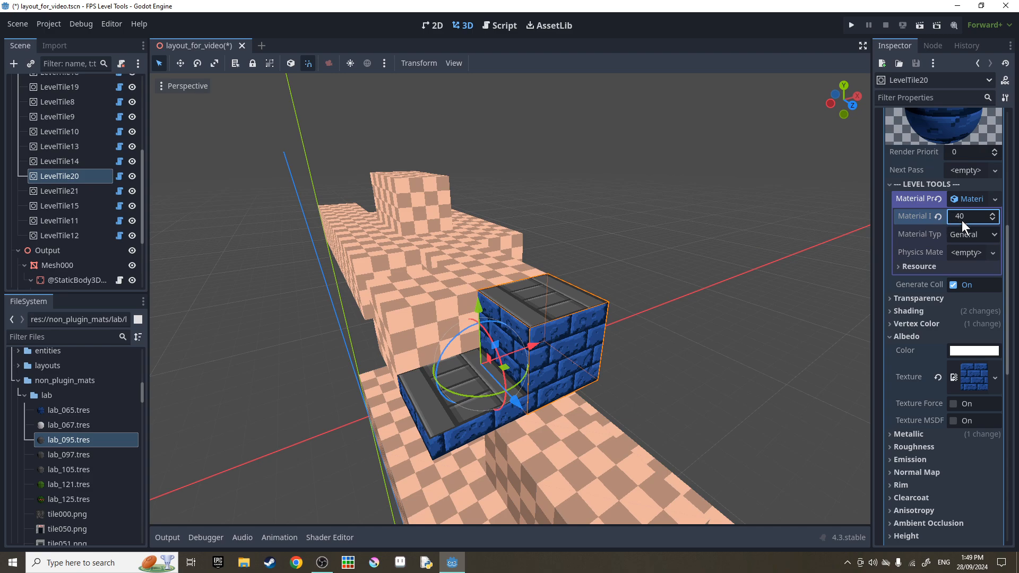
left_click(938, 217)
left_click(992, 214)
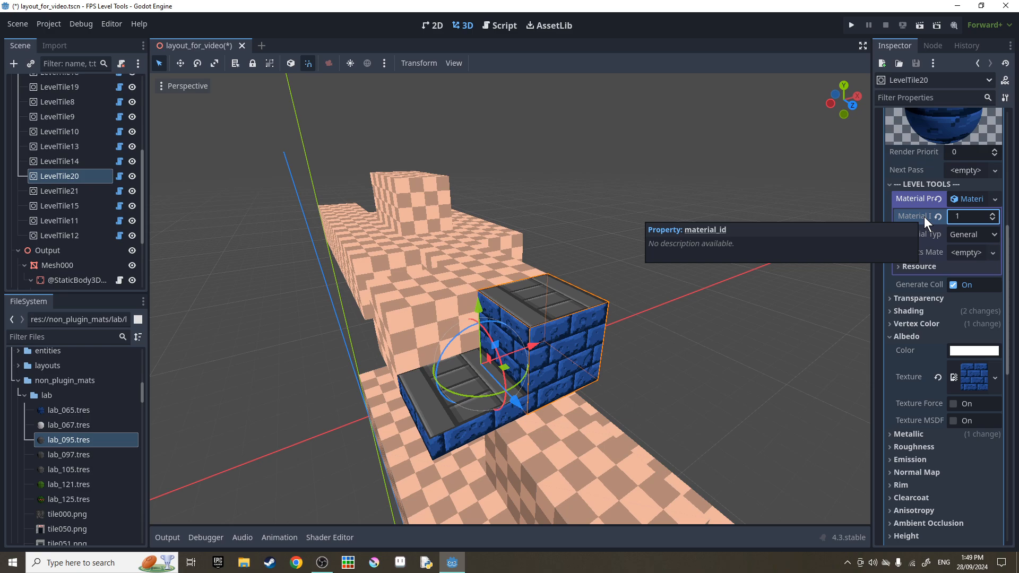
left_click(993, 213)
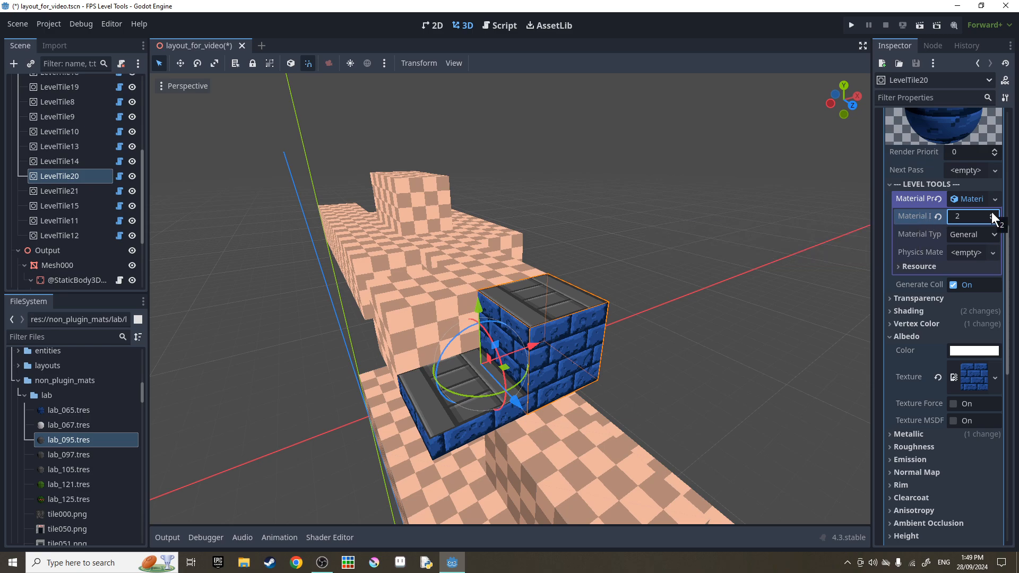
left_click(993, 221)
left_click(993, 221)
Try the Wood and Stone material types, then set Material Type back to General.
left_click(974, 235)
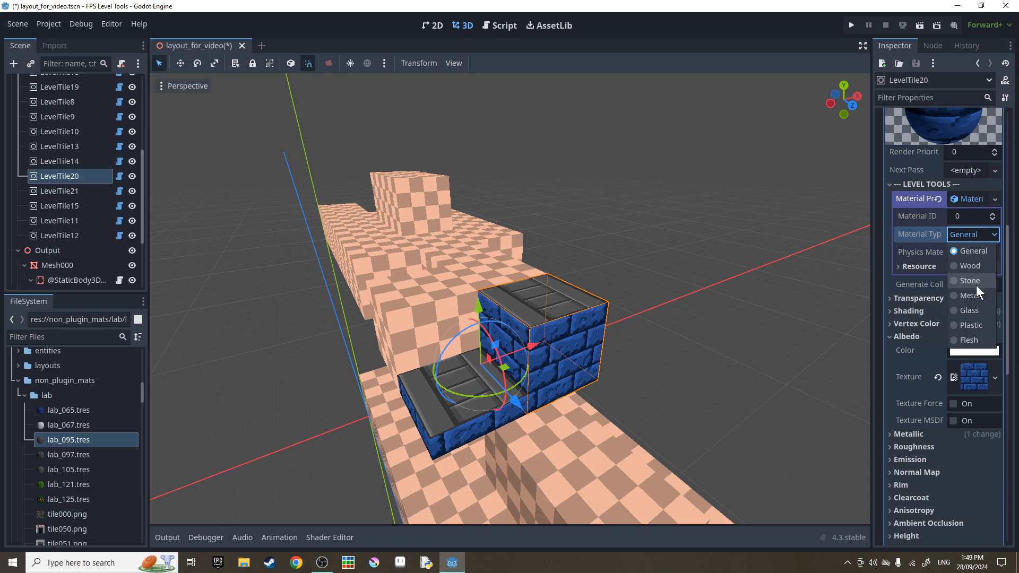
left_click(973, 263)
left_click(968, 233)
left_click(970, 280)
left_click(973, 235)
left_click(970, 251)
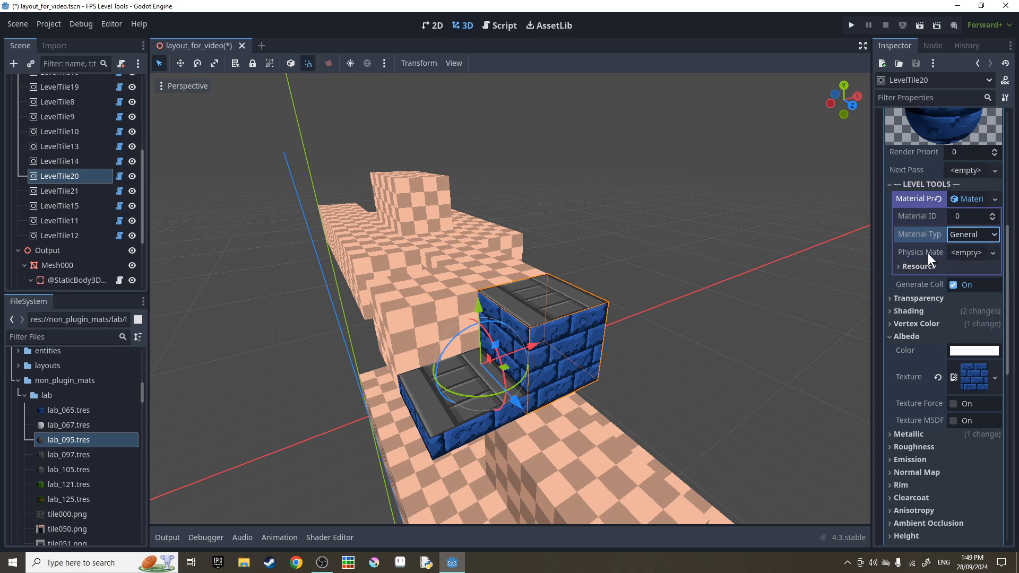
Add a new PhysicsMaterial, return its friction from 0.25 to 1, and collapse the sub-resources.
left_click(976, 253)
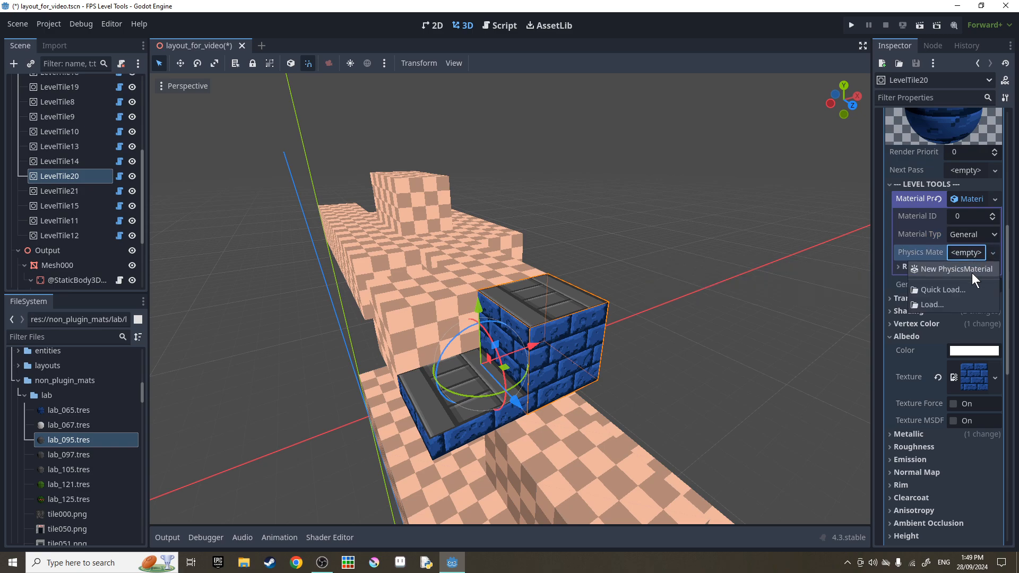
left_click(972, 273)
left_click(966, 251)
left_click_drag(993, 273, 962, 276)
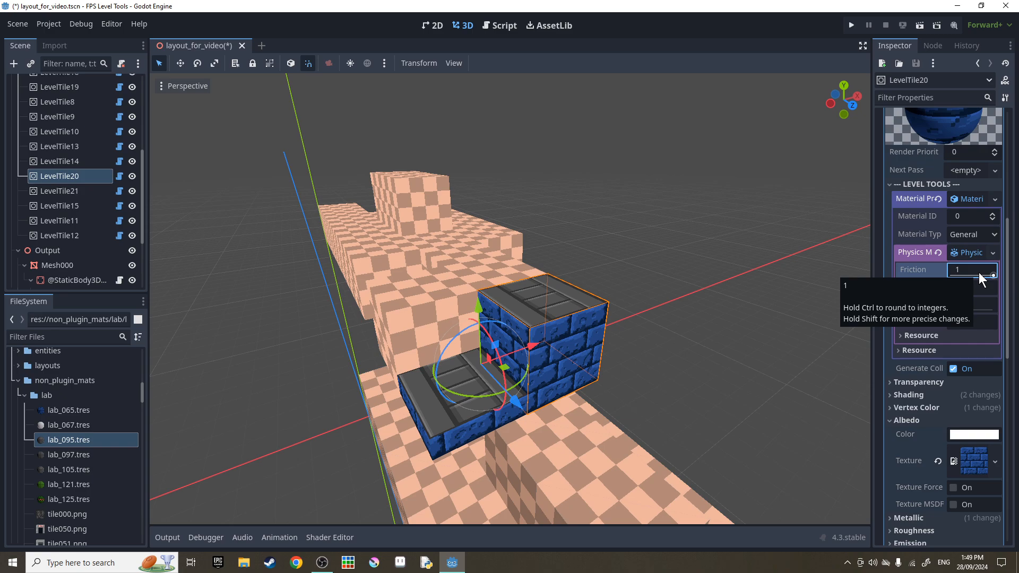
scroll(978, 272, "down", 1)
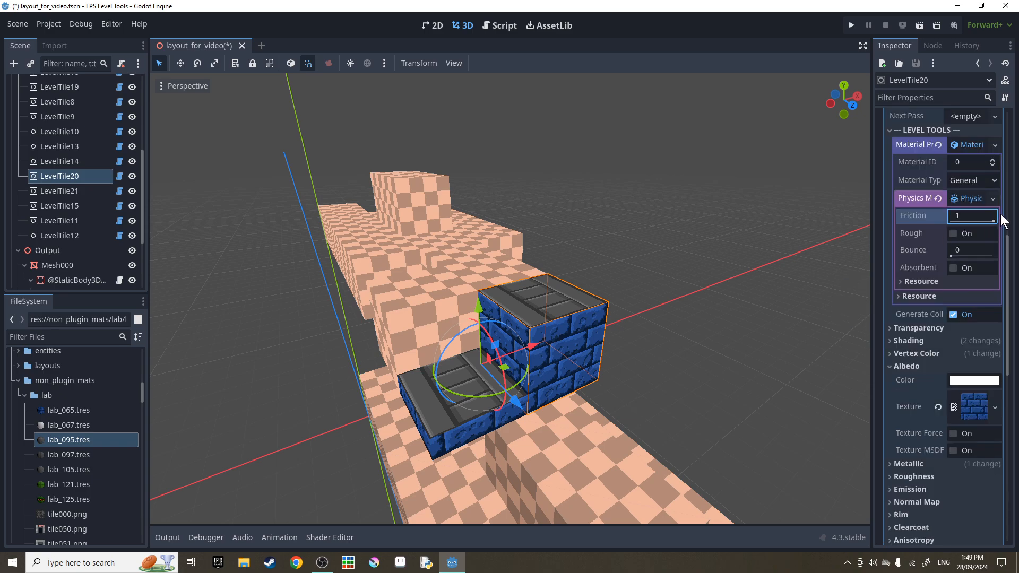
mouse_move(993, 221)
left_mouse_down()
mouse_move(966, 224)
mouse_move(1003, 226)
mouse_move(982, 220)
left_mouse_up()
left_click_drag(964, 228, 1011, 228)
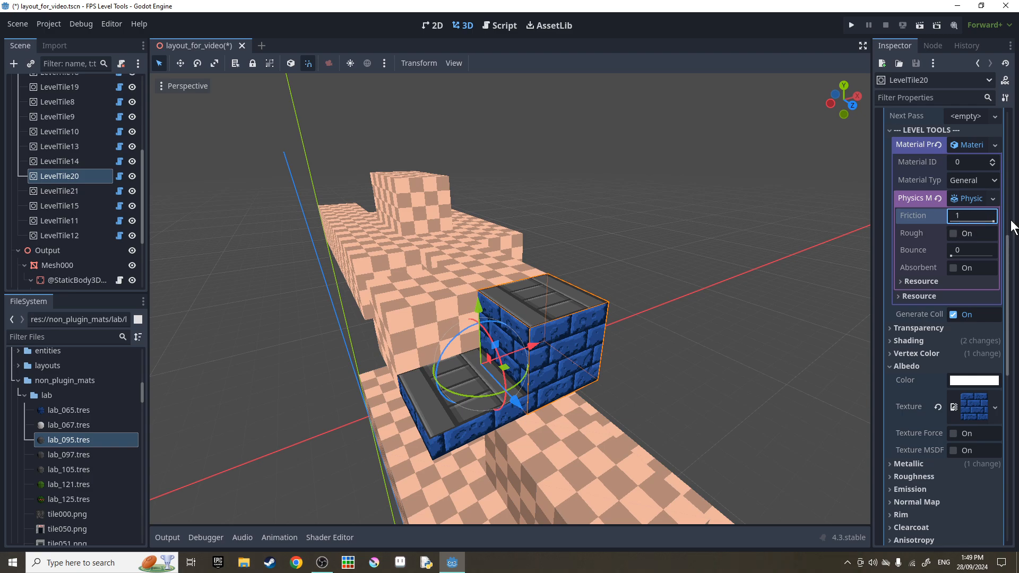
left_click(941, 199)
left_click(923, 253)
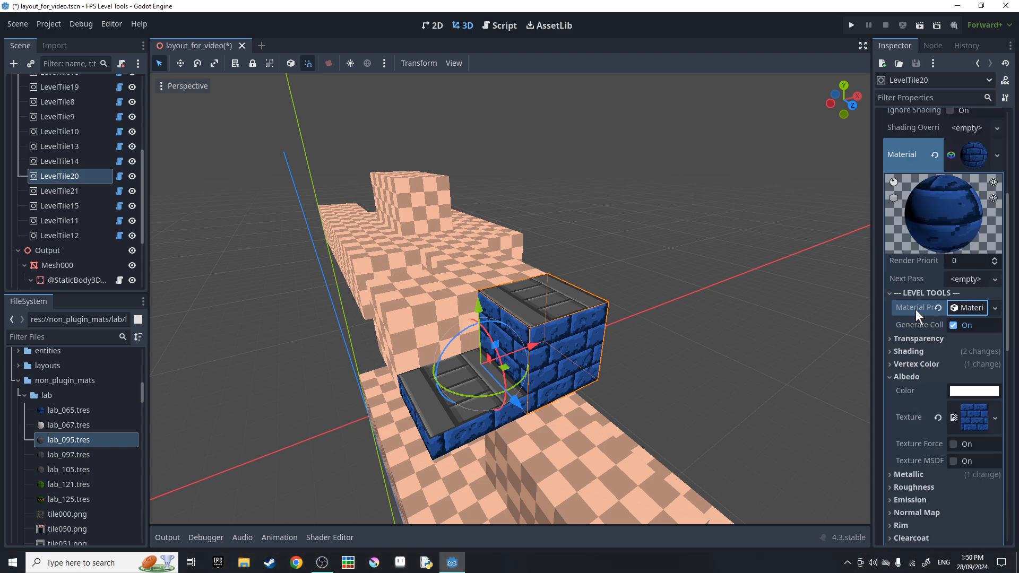
Collapse the brick material and inspect the Material Override slot 5 material's level tools.
left_click(968, 157)
left_click(954, 387)
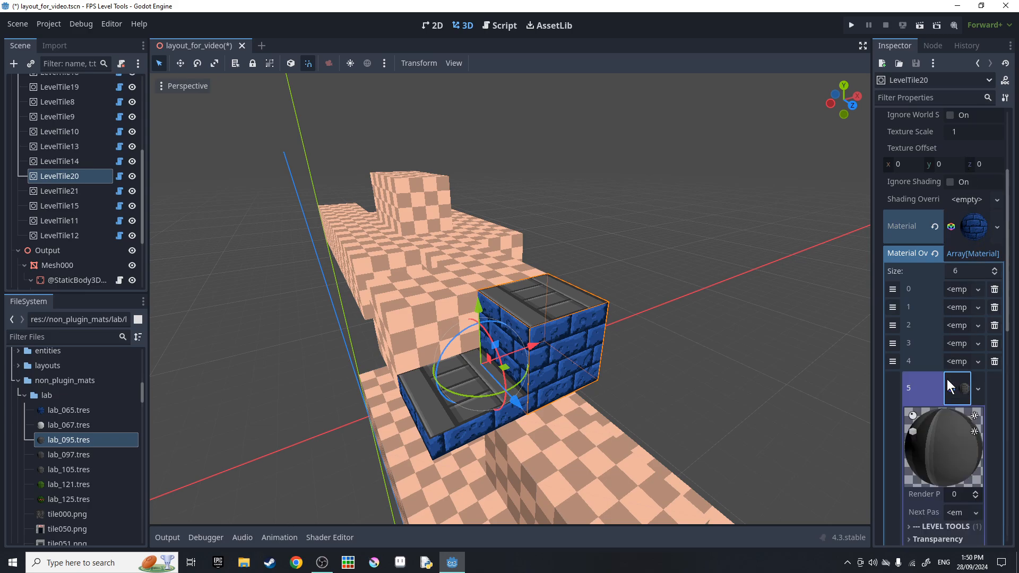
left_click(935, 364)
left_click(934, 364)
scroll(937, 361, "up", 3)
left_click(960, 383)
scroll(961, 383, "up", 3)
right_click_drag(690, 319, 769, 348)
scroll(123, 174, "down", 4)
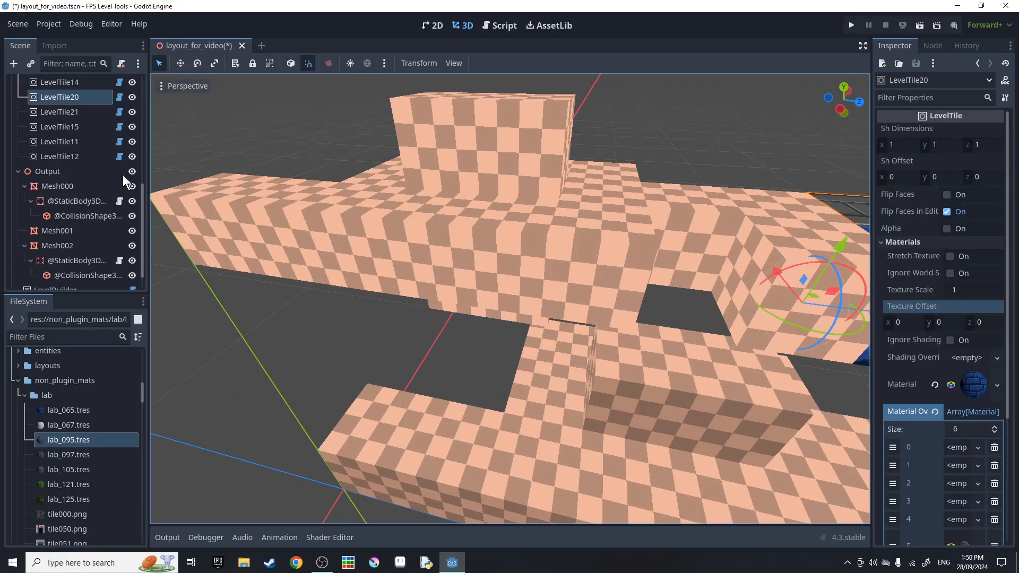
Enable Force Flip Faces on LevelBuilder and rebuild the level geometry.
left_click(55, 265)
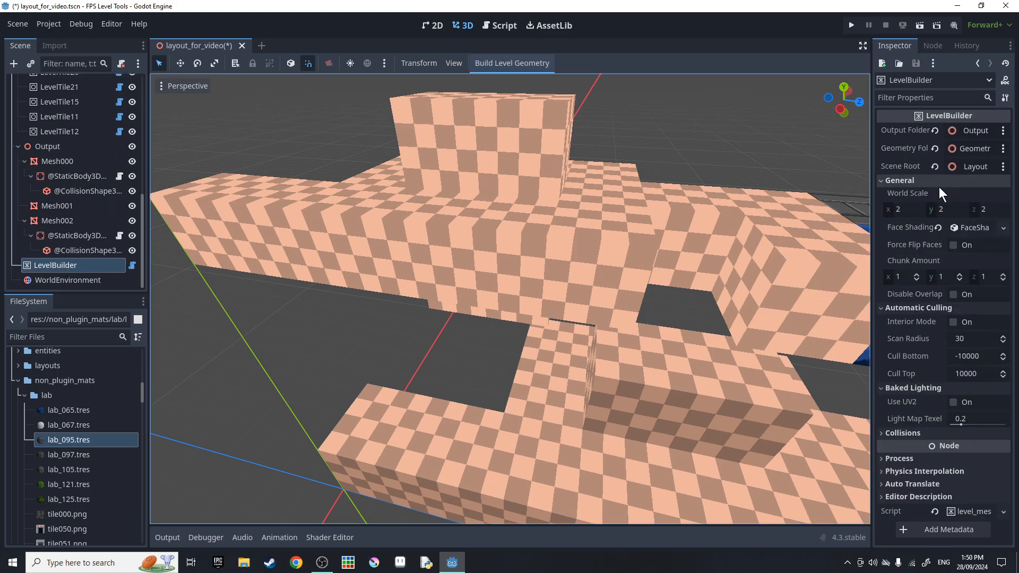
left_click(954, 245)
left_click(492, 61)
right_click_drag(499, 212, 597, 192)
Shrink LevelTile20's Sh Dimensions, rebuild, and fly through the room to inspect it.
left_click(627, 228)
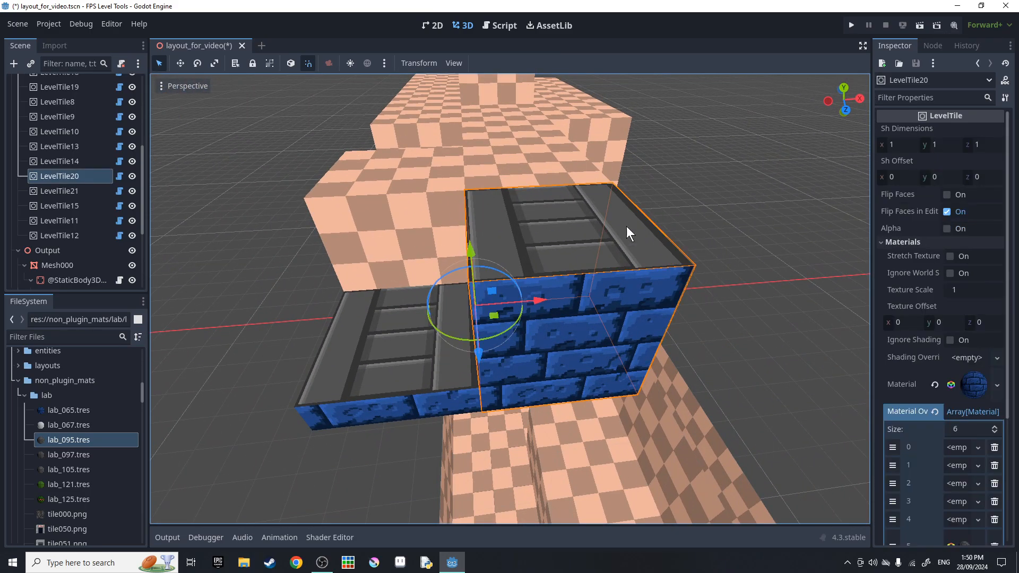
left_click_drag(899, 146, 964, 144)
left_click_drag(944, 179, 996, 179)
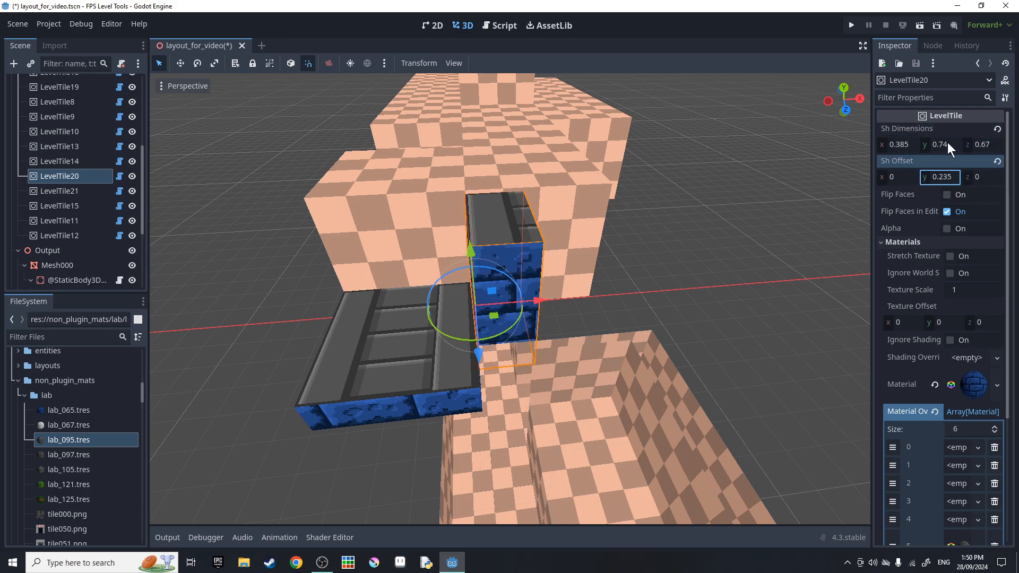
left_click_drag(948, 142, 931, 143)
scroll(69, 234, "down", 5)
left_click(66, 270)
left_click(517, 64)
right_click_drag(512, 212, 447, 238)
key("w")
key("s")
key("w")
key("s")
key("w")
key("w")
key("s")
Revert LevelTile20 to zero offset and full size.
left_click(505, 268)
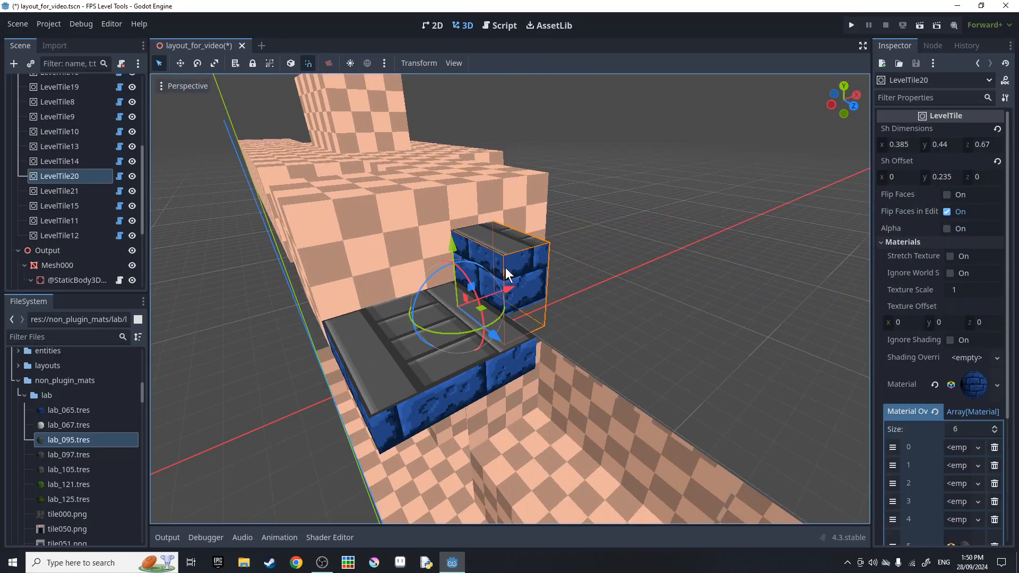
scroll(90, 235, "down", 3)
left_click(97, 266)
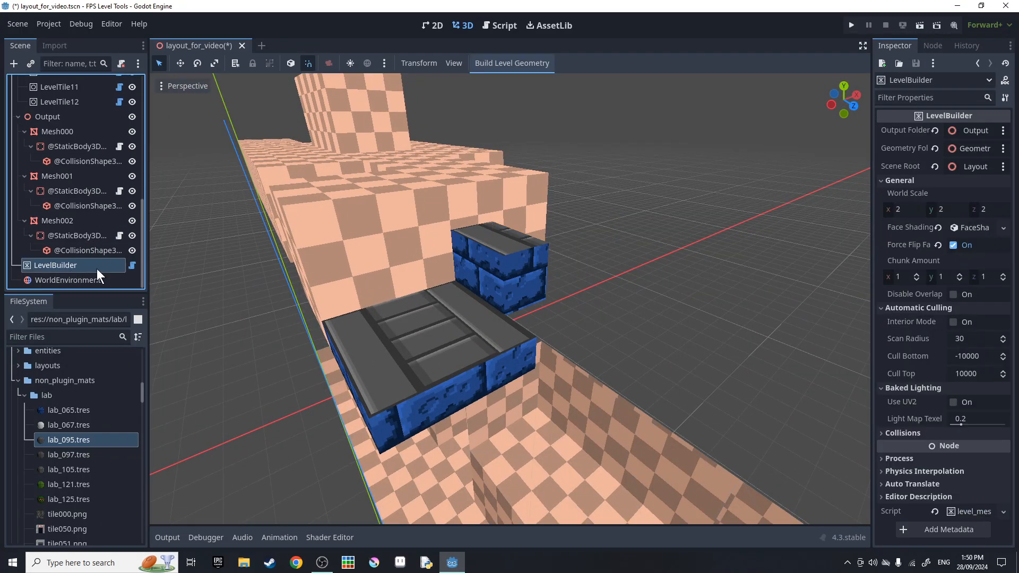
left_click(516, 267)
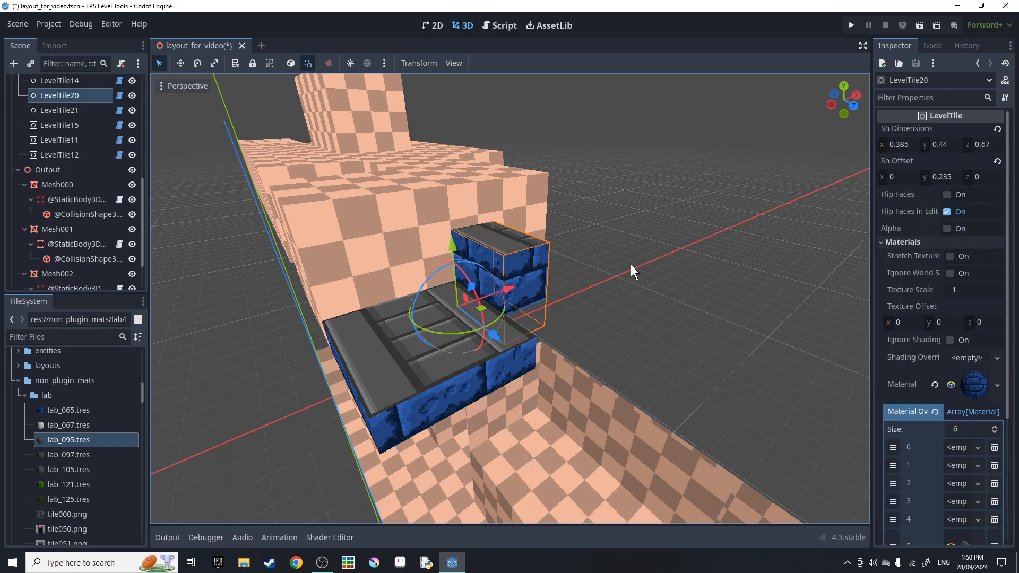
left_click(997, 162)
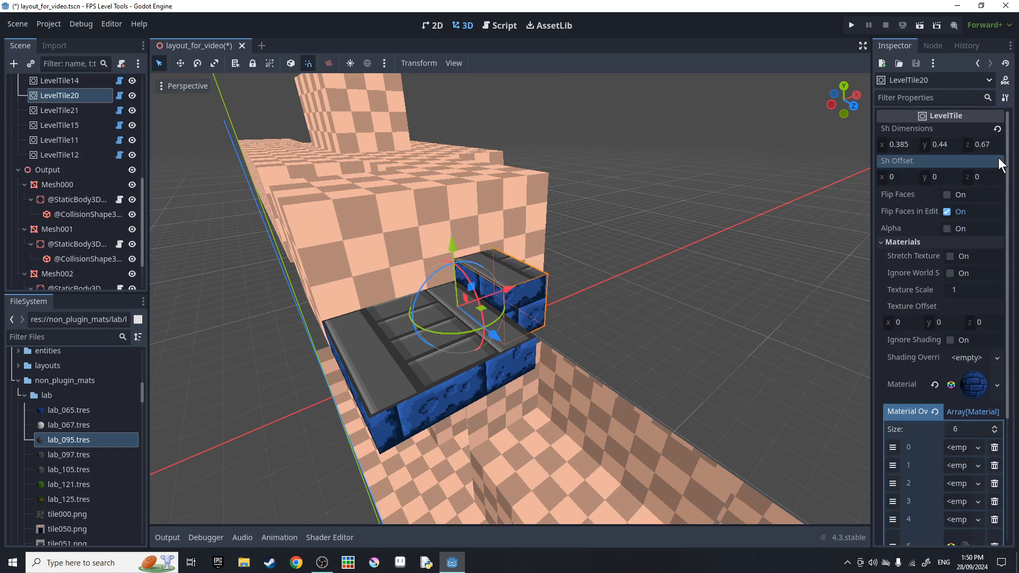
left_click(997, 129)
left_click_drag(950, 149, 915, 149)
left_click(998, 129)
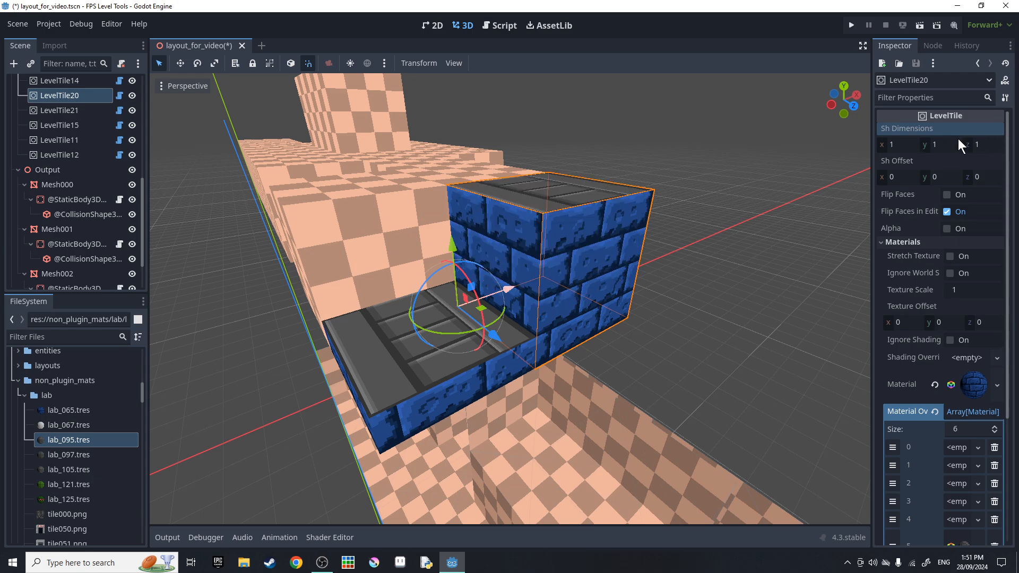
Set LevelTile21's Sh Dimensions y to 0.75 and Sh Offset y to 0.25.
left_click(405, 375)
left_click(1004, 130)
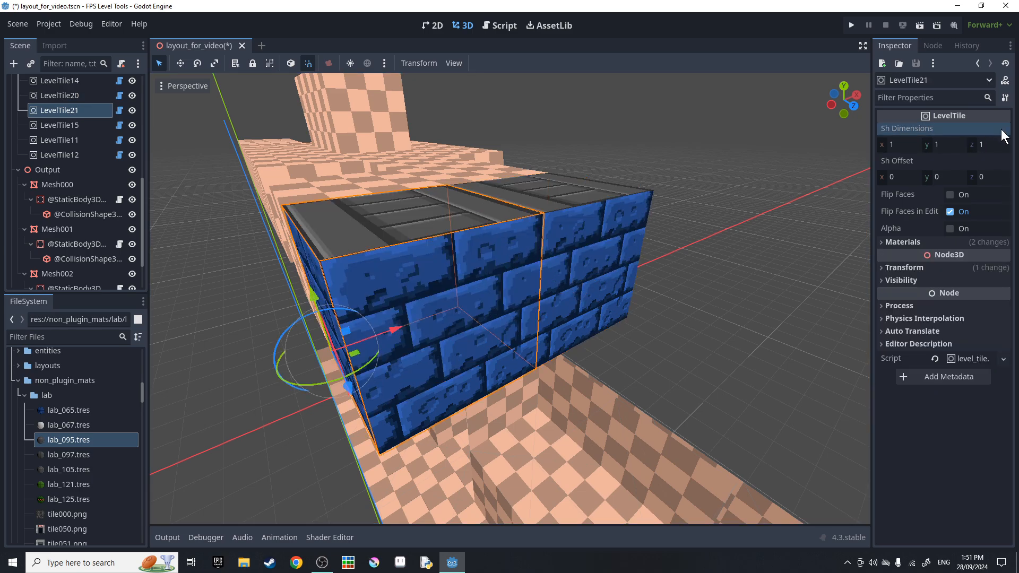
left_click(941, 149)
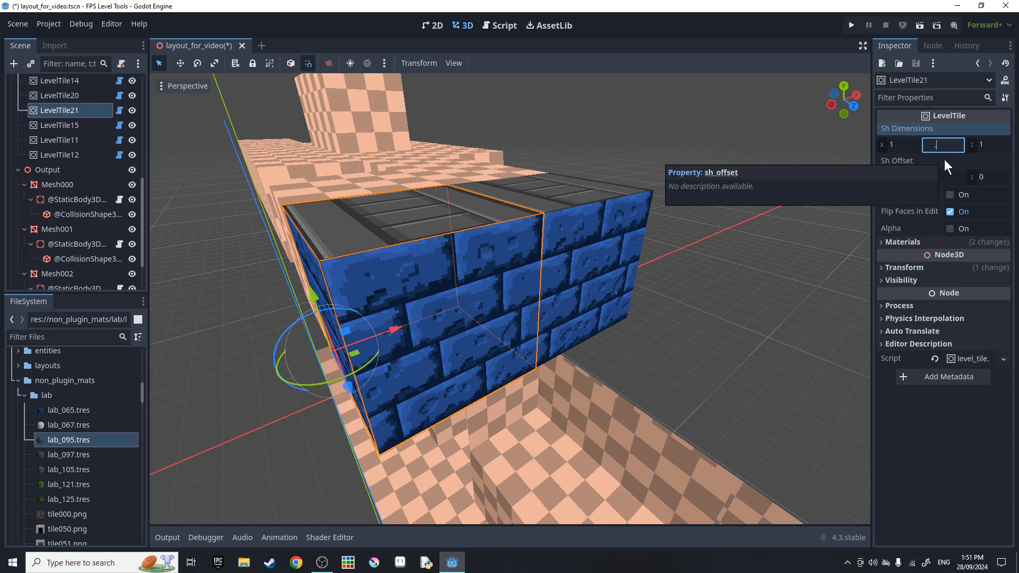
type(".75")
key("Return")
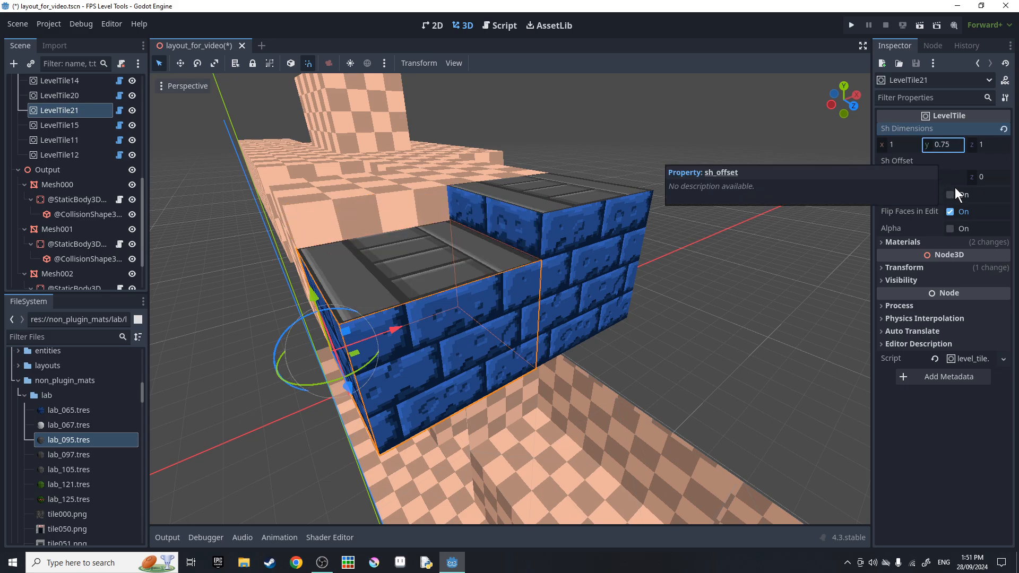
left_click(953, 181)
type("0.125")
key("Return")
left_click_drag(944, 180, 955, 180)
Look beneath the raised slab, then rebuild the level geometry from LevelBuilder.
right_click_drag(684, 256, 627, 223)
key("w")
key("s")
right_click_drag(518, 270, 549, 275)
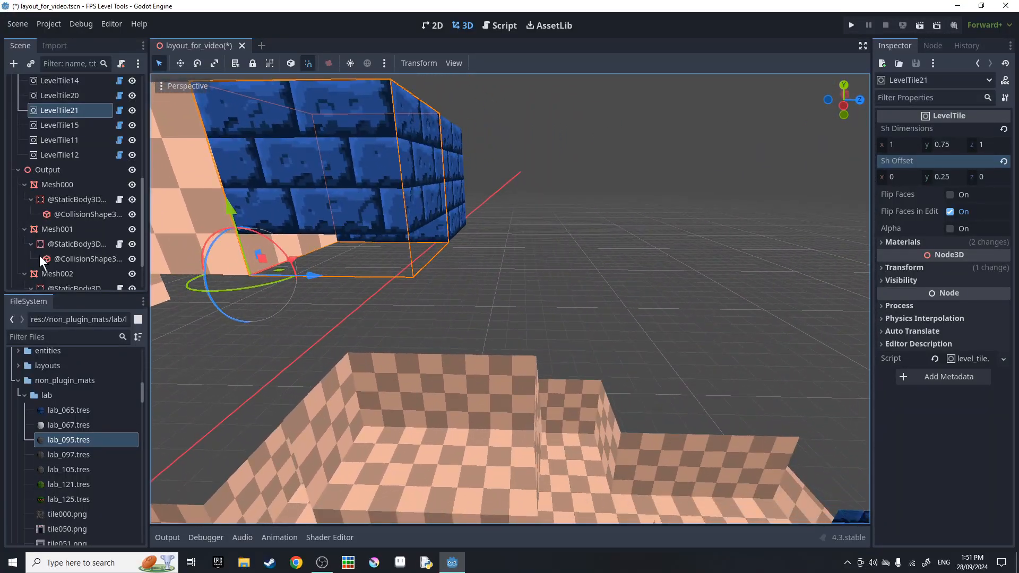
scroll(70, 239, "down", 3)
left_click(56, 265)
left_click(492, 68)
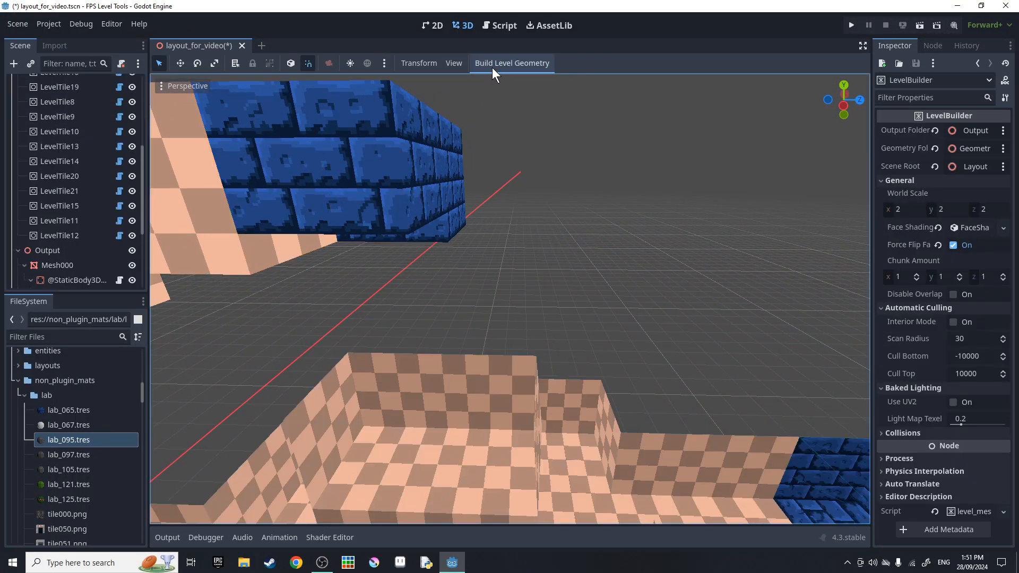
Fly through the blue-brick room and step, then select the checkered LevelTile15.
right_click_drag(504, 212, 669, 218)
key("w")
right_click_drag(509, 298, 548, 334)
key("s")
key("w")
right_click_drag(462, 275, 440, 267)
mouse_move(556, 279)
right_mouse_down()
mouse_move(451, 218)
mouse_move(377, 191)
mouse_move(239, 208)
mouse_move(556, 279)
right_mouse_up()
key("s")
key("w")
key("s")
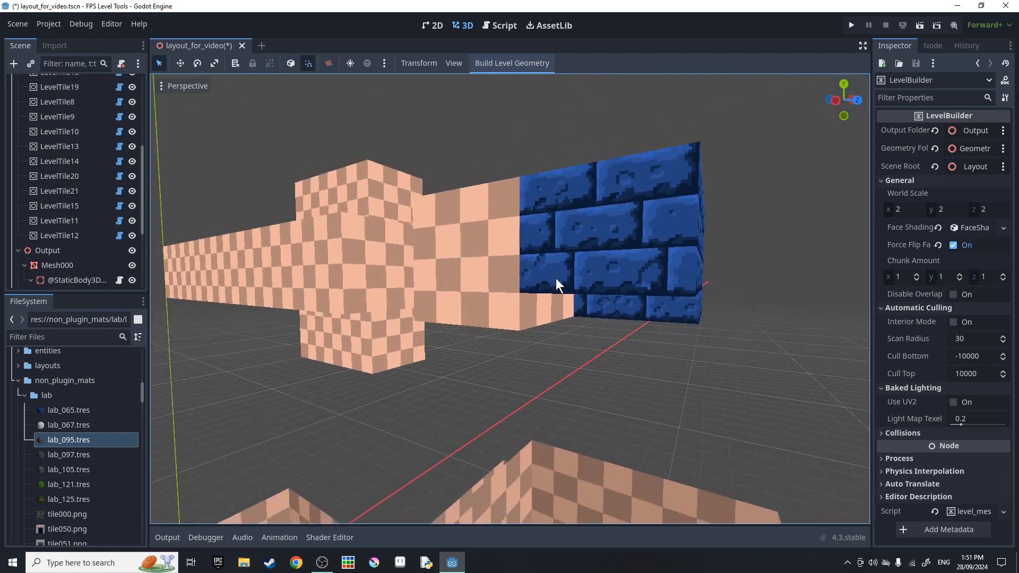
left_click(520, 320)
Assign lab_065.tres to LevelTile15's override slot 0 and rebuild the level.
left_click(892, 243)
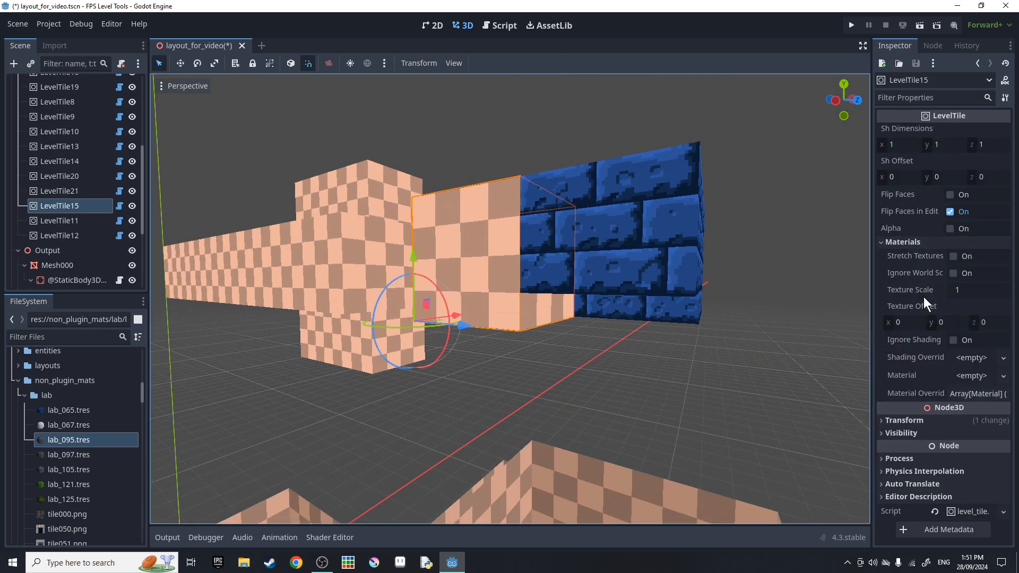
left_click(973, 394)
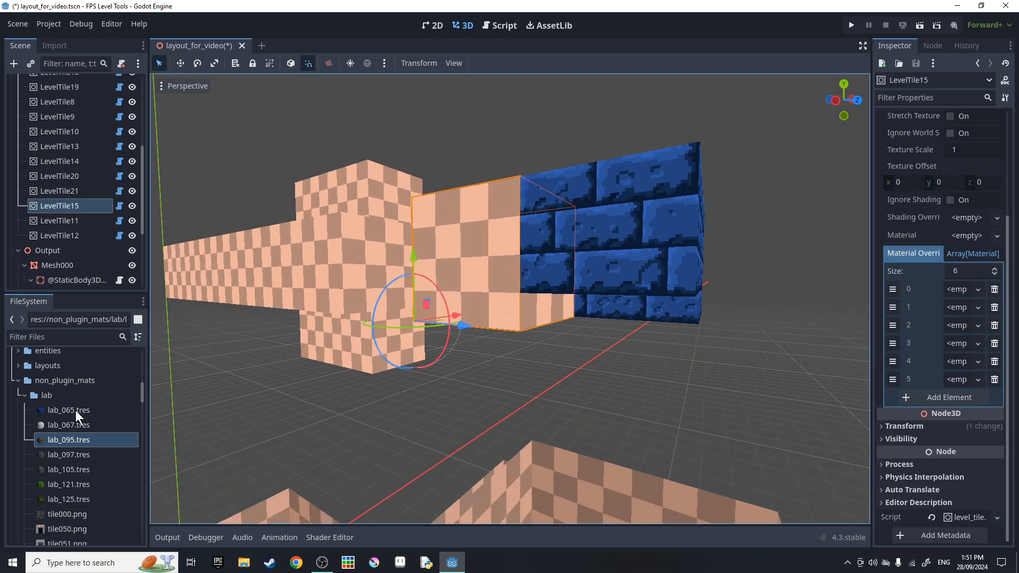
left_click_drag(76, 410, 960, 291)
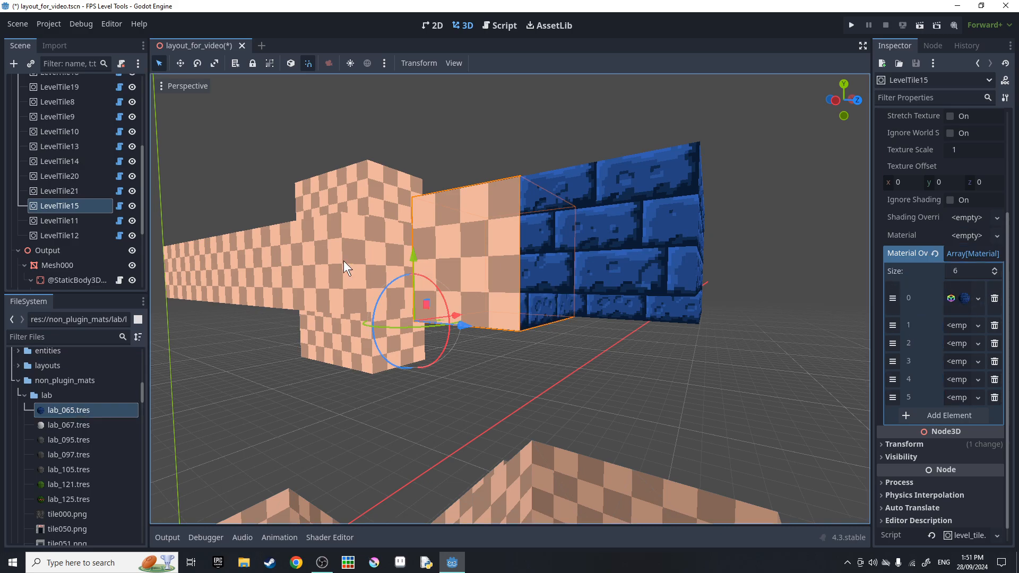
scroll(104, 225, "down", 5)
left_click(79, 265)
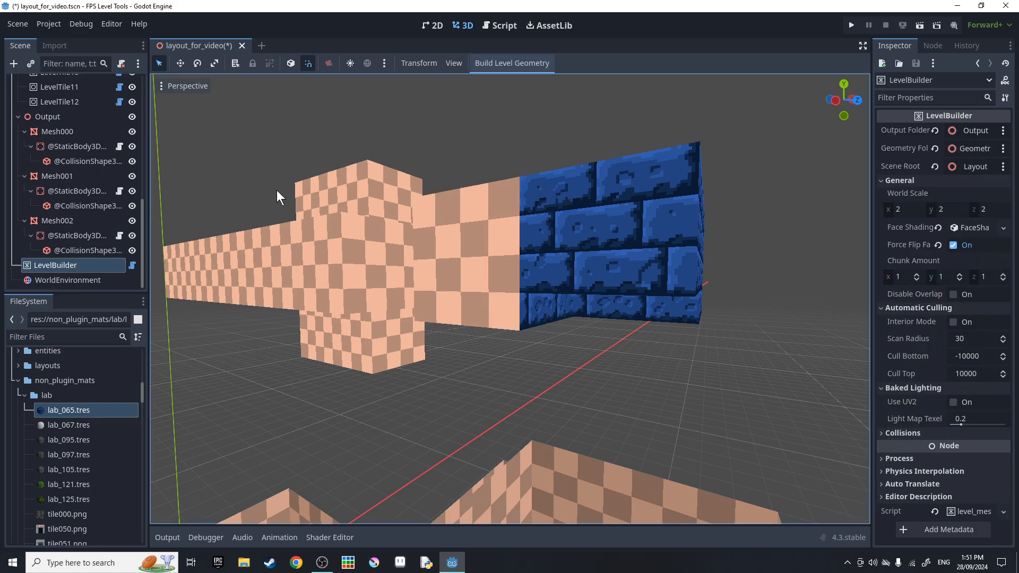
left_click(529, 65)
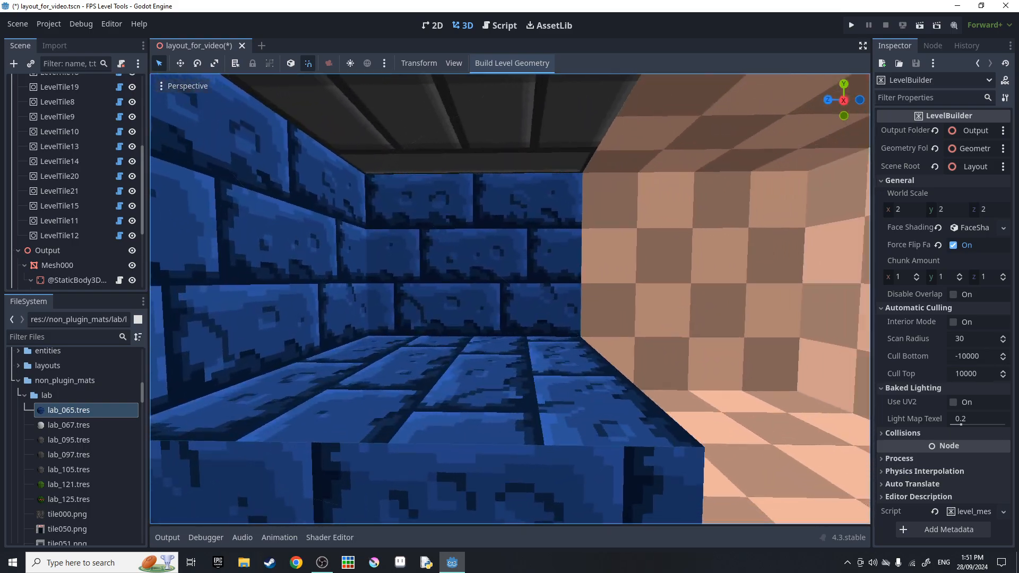
right_click_drag(509, 299, 404, 318)
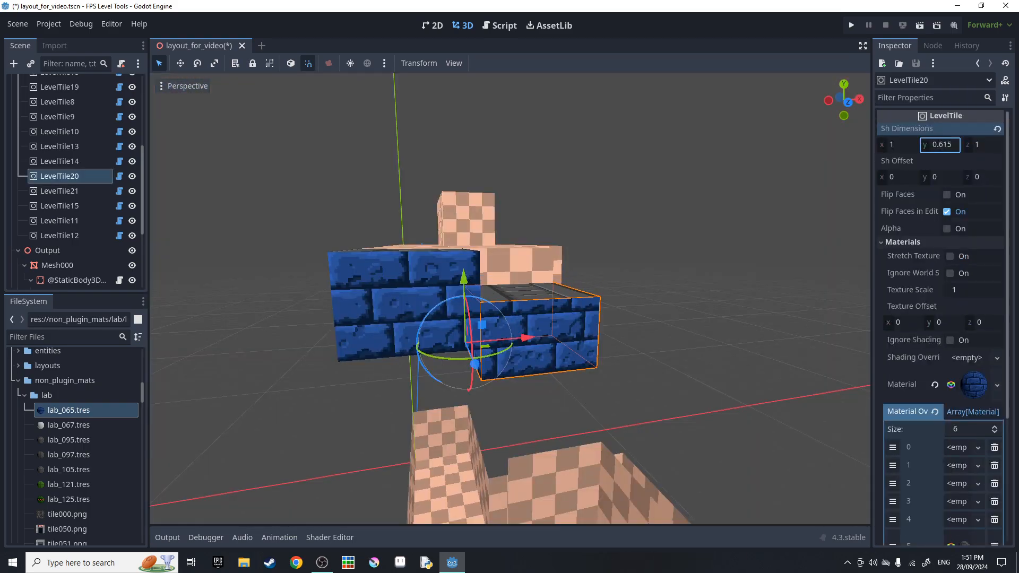
Shorten LevelTile20 to 0.63 height with a 0.37 offset and rebuild the geometry.
left_click_drag(945, 145, 961, 177)
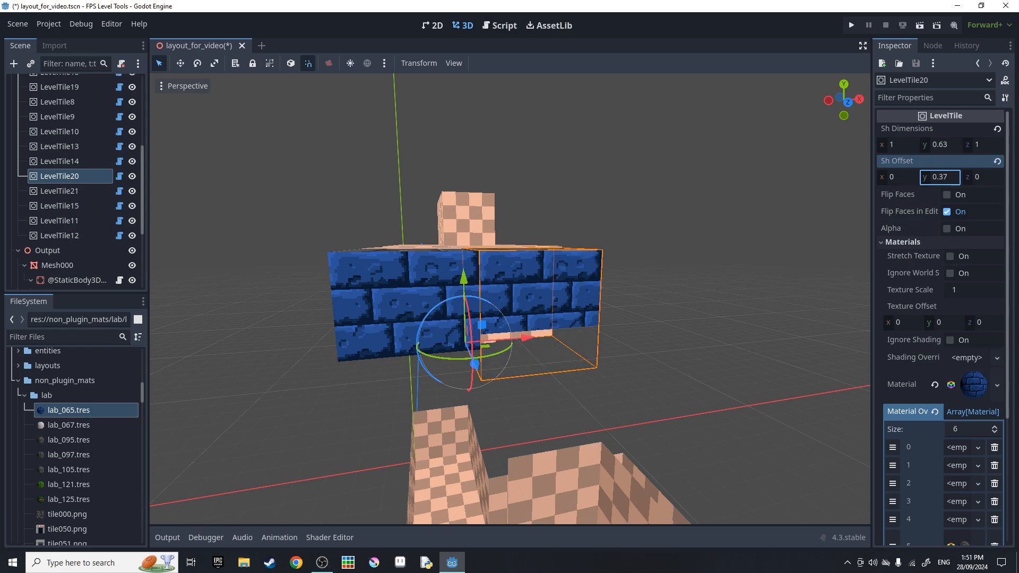
scroll(65, 210, "down", 5)
left_click(64, 266)
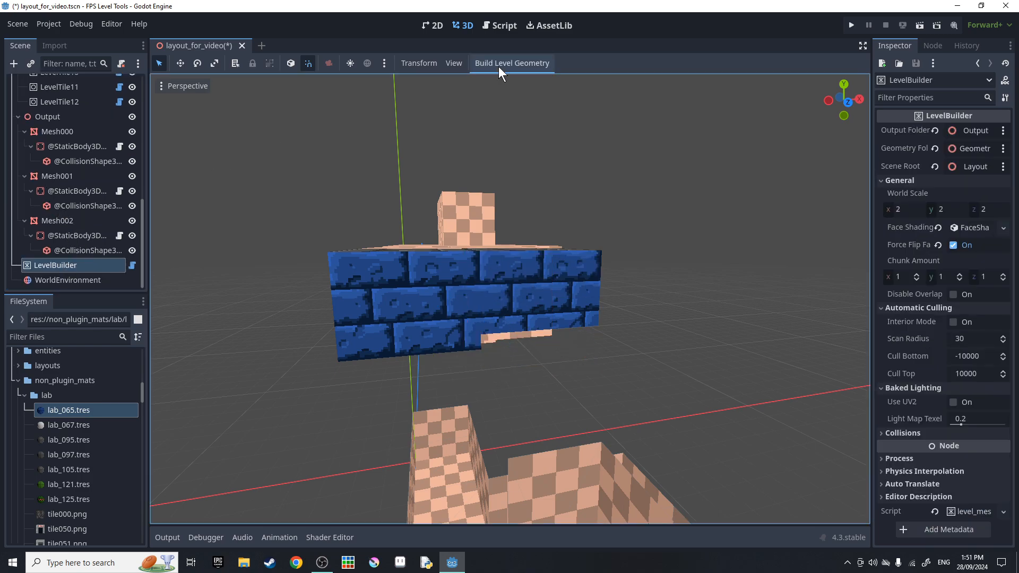
left_click(499, 66)
right_click_drag(499, 175, 637, 175)
right_click_drag(510, 297, 420, 287)
key("w")
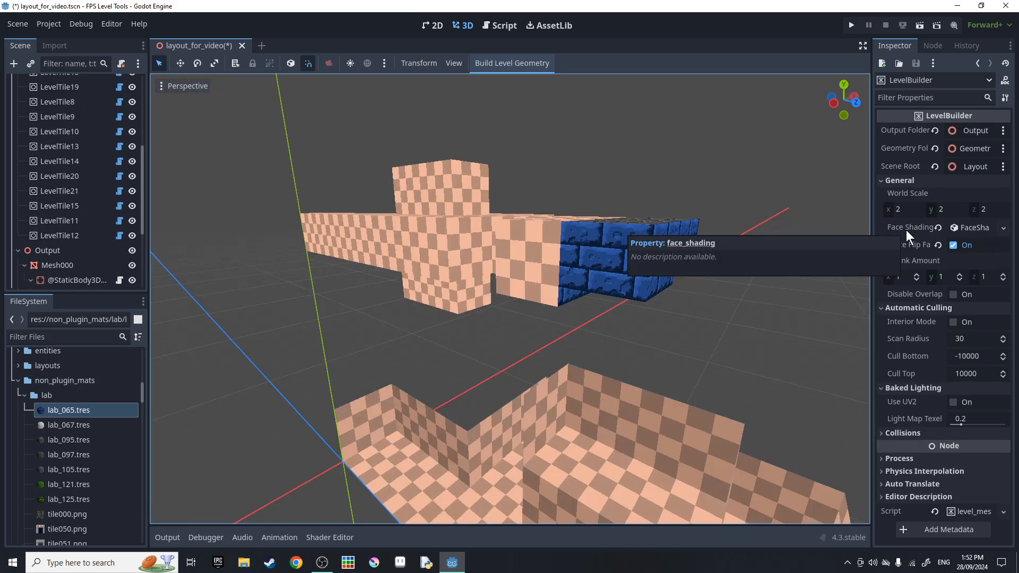
Assign indoor_shading.tres, found by filtering FileSystem for 'ind', to LevelBuilder's Face Shading.
left_click(1003, 228)
left_click(963, 348)
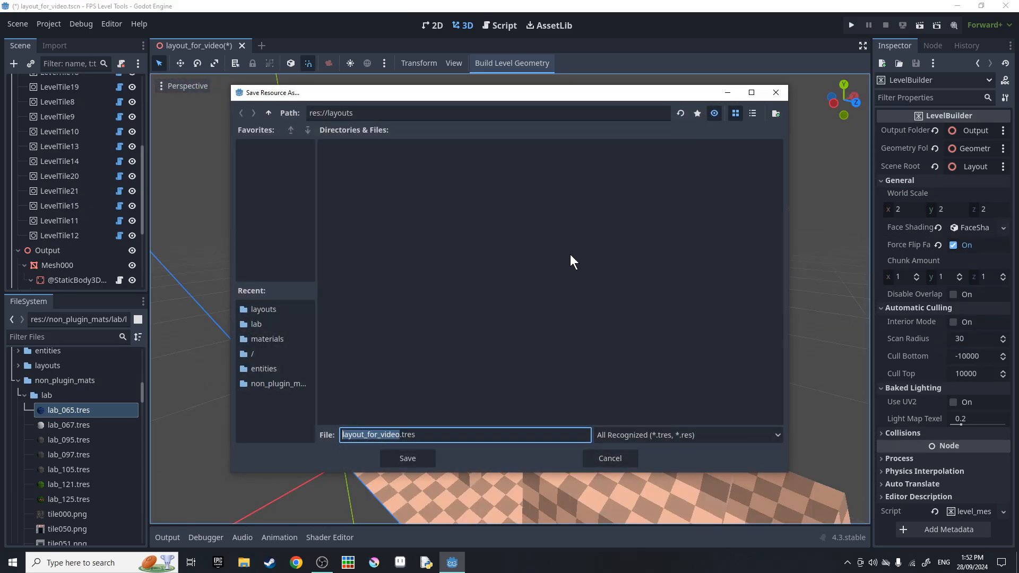
left_click(602, 457)
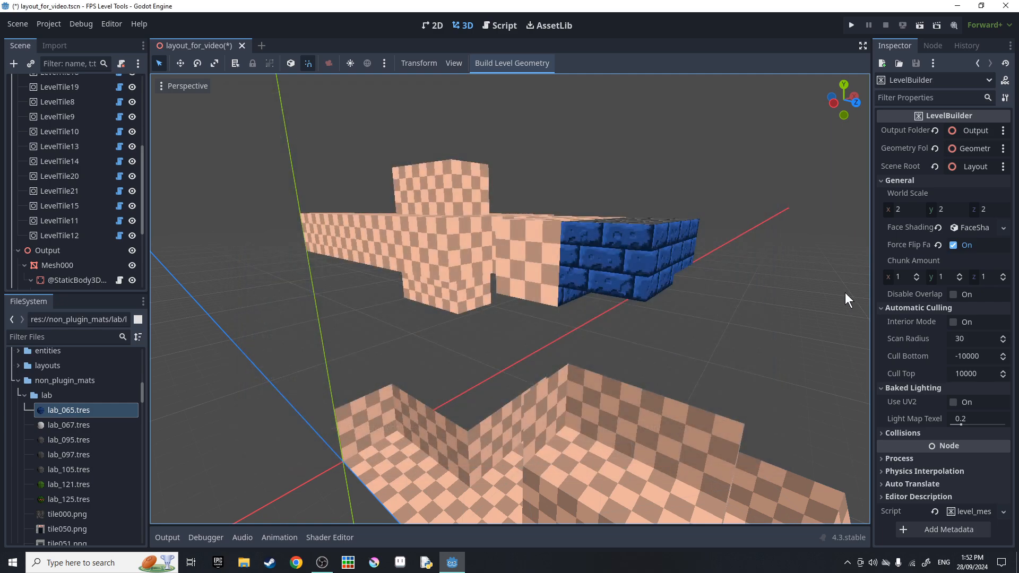
left_click(972, 227)
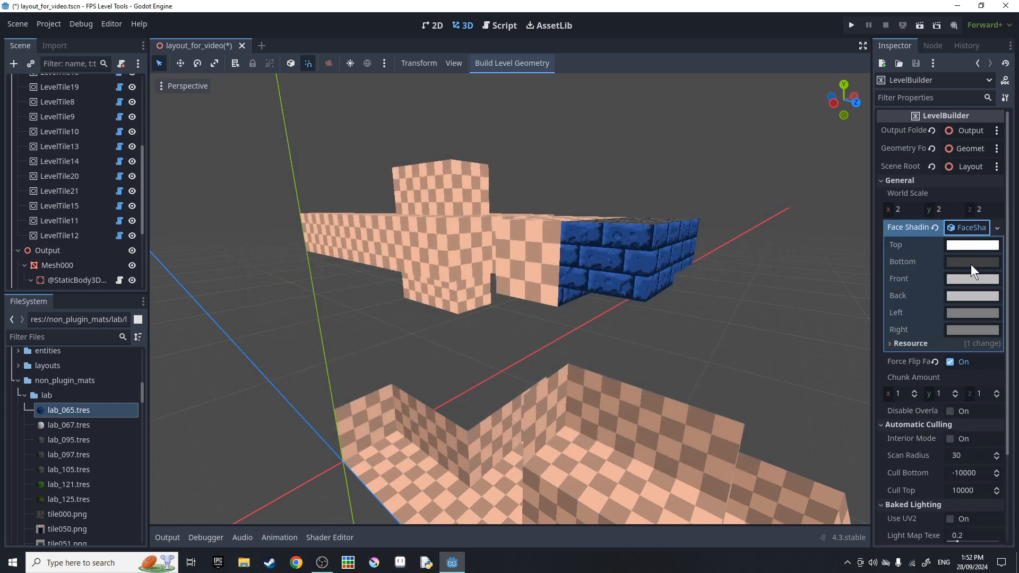
mouse_move(970, 267)
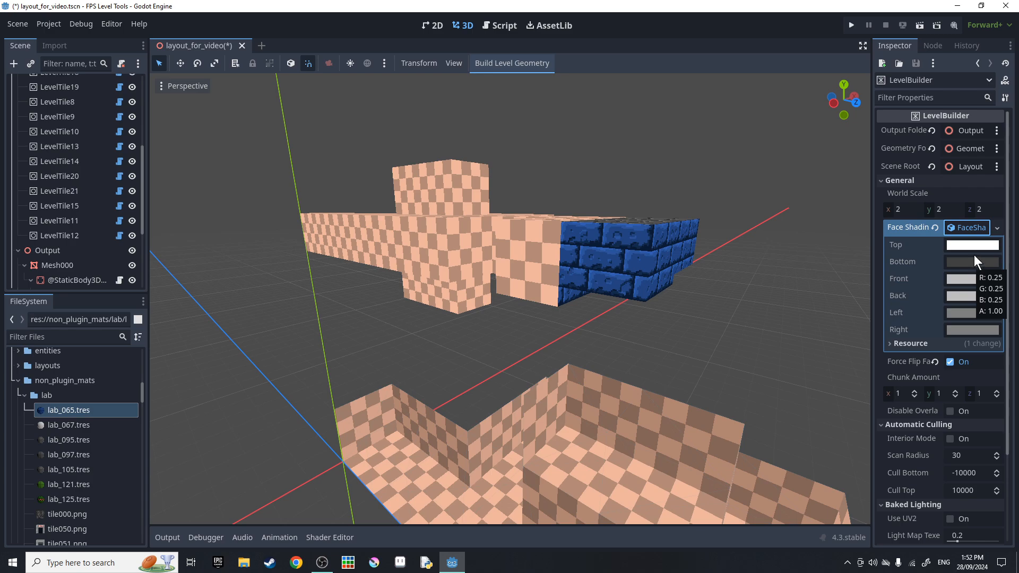
left_click(41, 337)
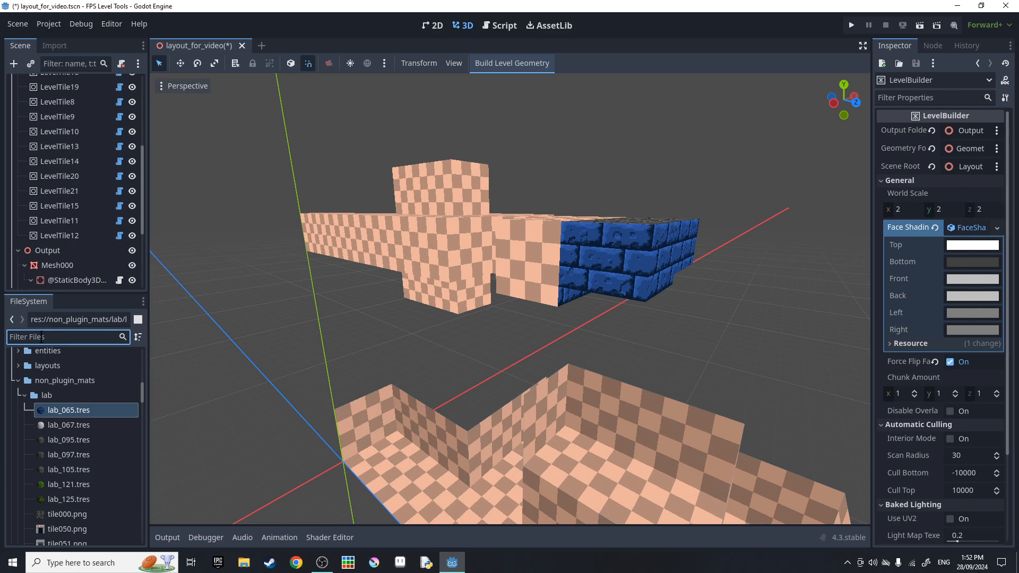
type("indoor")
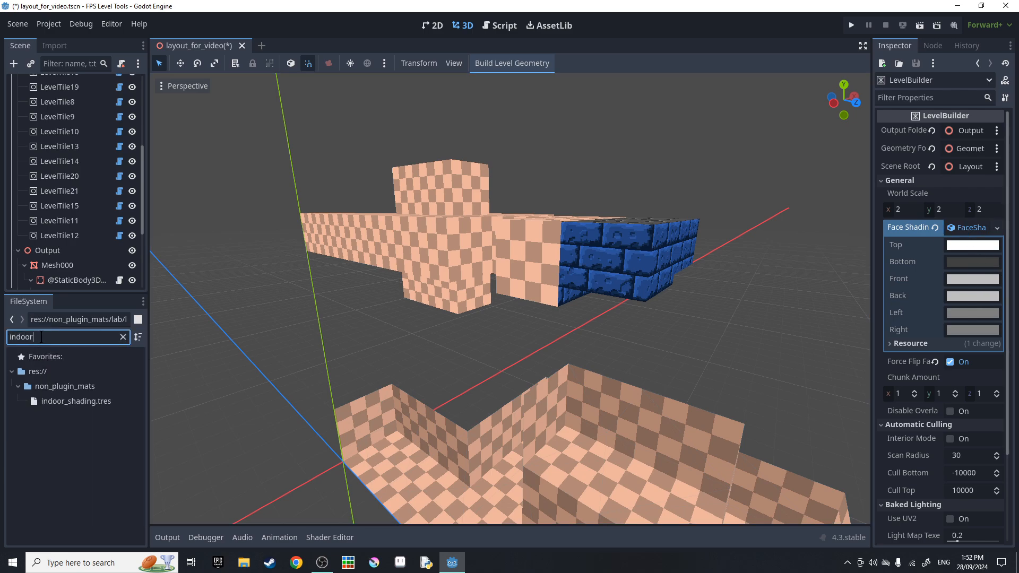
mouse_move(53, 401)
left_mouse_down()
mouse_move(88, 410)
mouse_move(983, 234)
mouse_move(975, 228)
left_mouse_up()
Rebuild the level geometry and fly around to check the new shading.
scroll(129, 242, "down", 5)
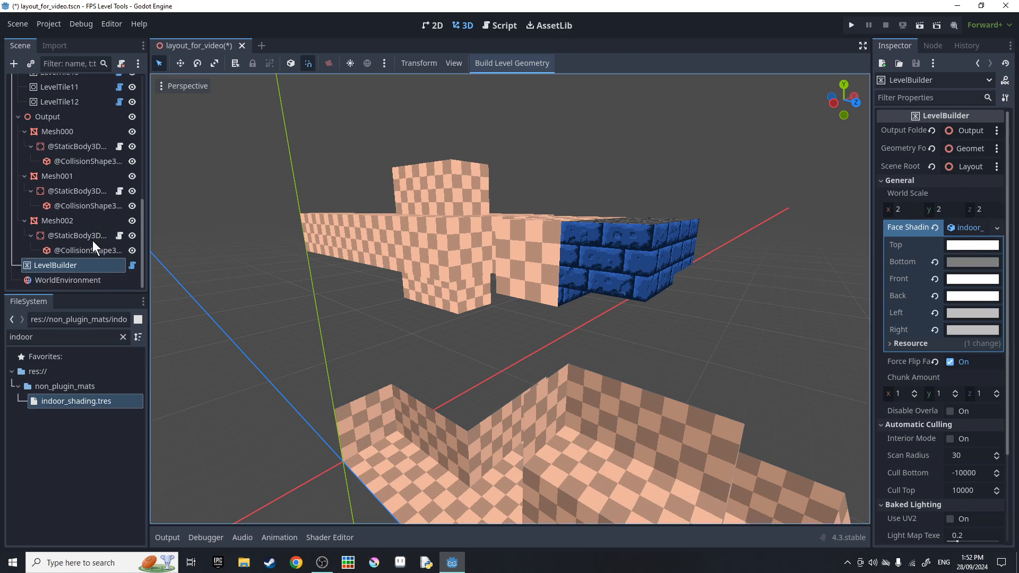
left_click(56, 256)
left_click(56, 264)
left_click(500, 61)
key("w")
right_click_drag(527, 219, 870, 232)
right_click_drag(510, 297, 658, 372)
key("s")
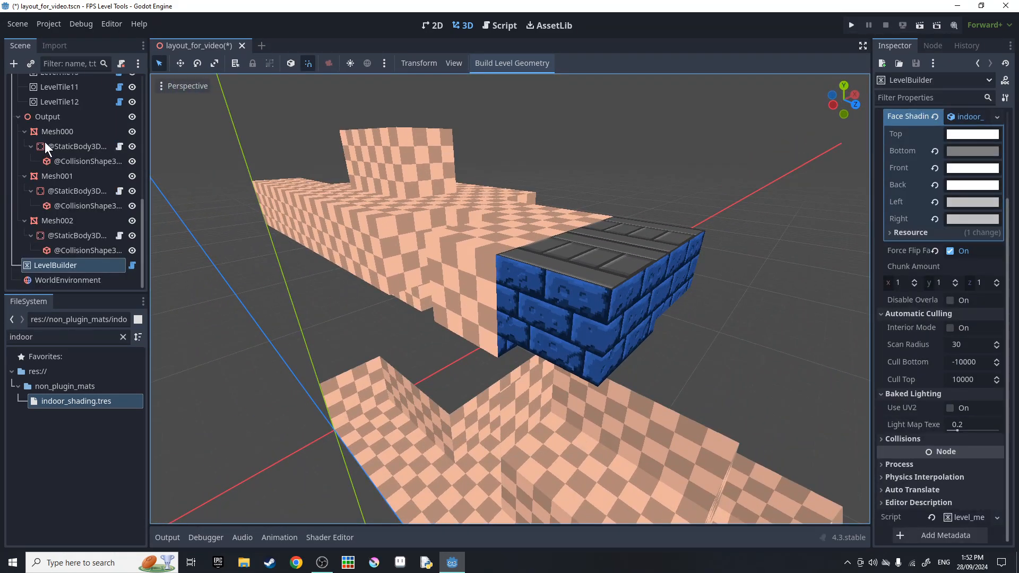
left_click(59, 117)
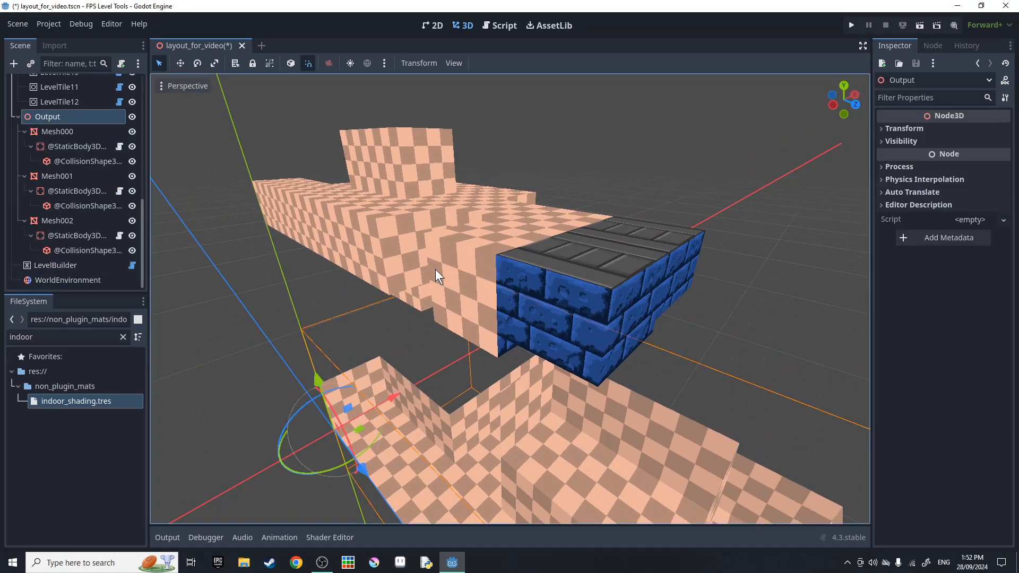
Save layout_for_video and copy the Output node with its meshes.
right_click_drag(435, 268, 403, 268)
key("s")
key("ctrl+s")
right_click(49, 117)
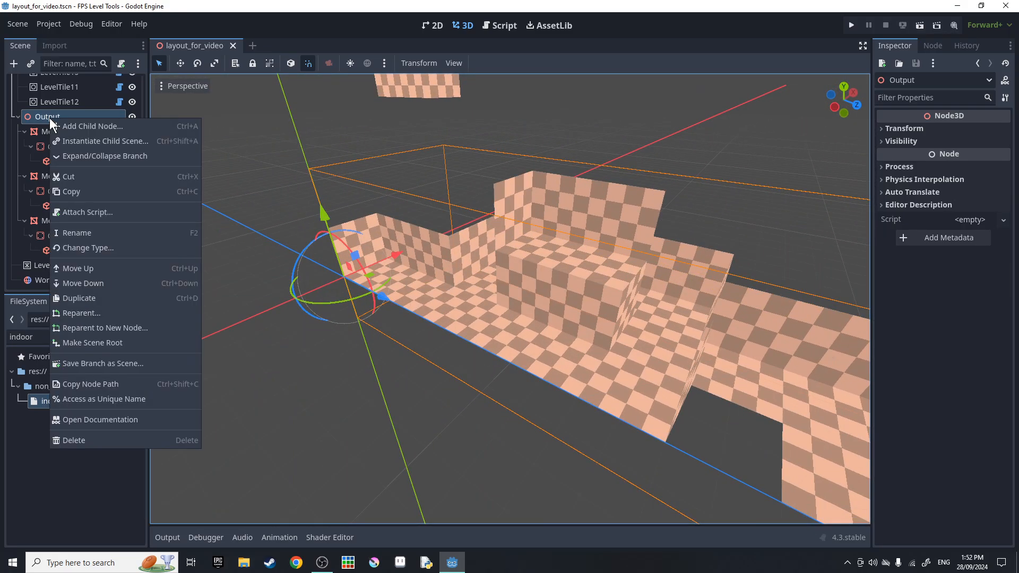
left_click(78, 192)
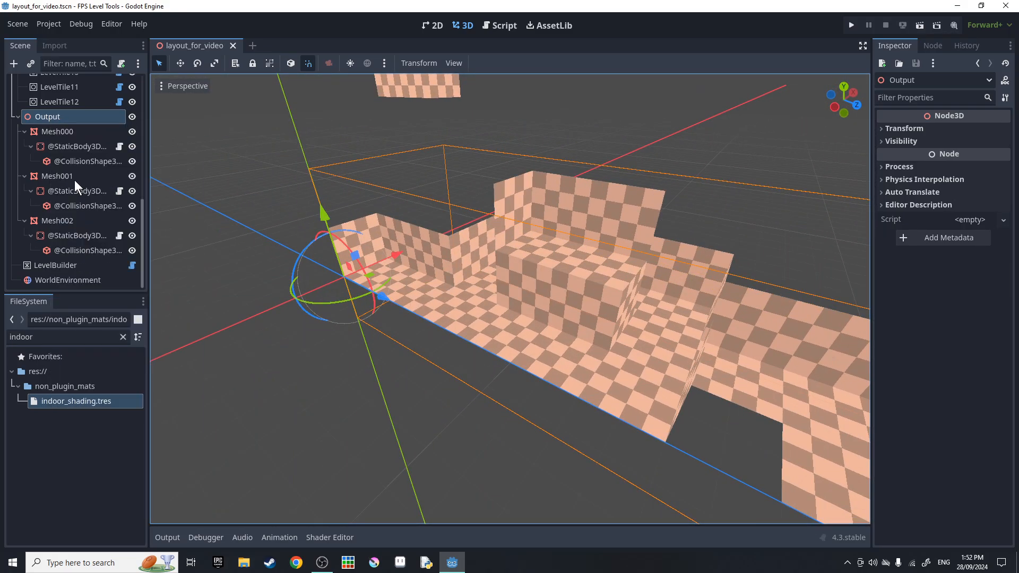
Open level_test.tscn and delete its old Output node under LevelMesh.
left_click(73, 338)
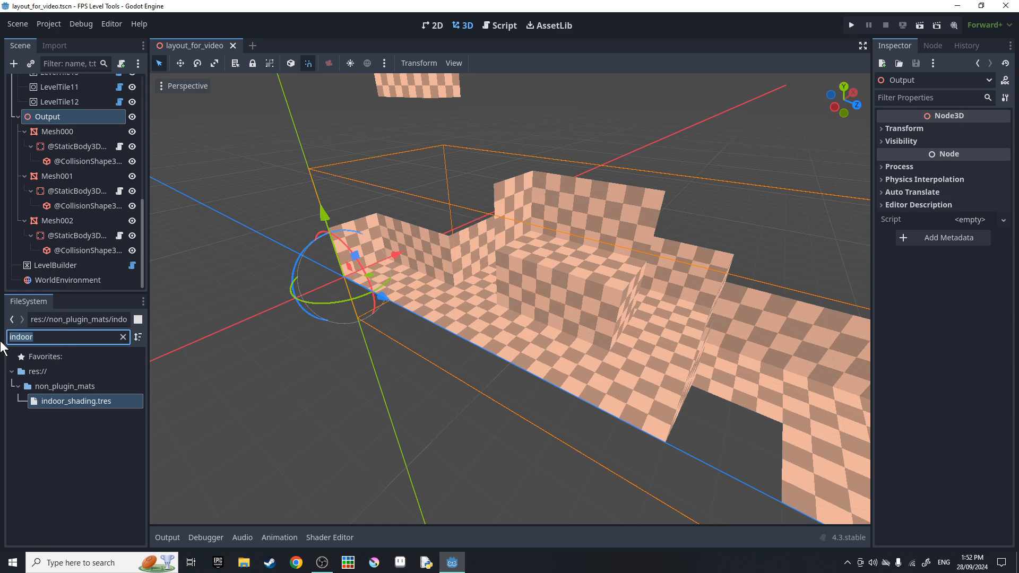
type("level")
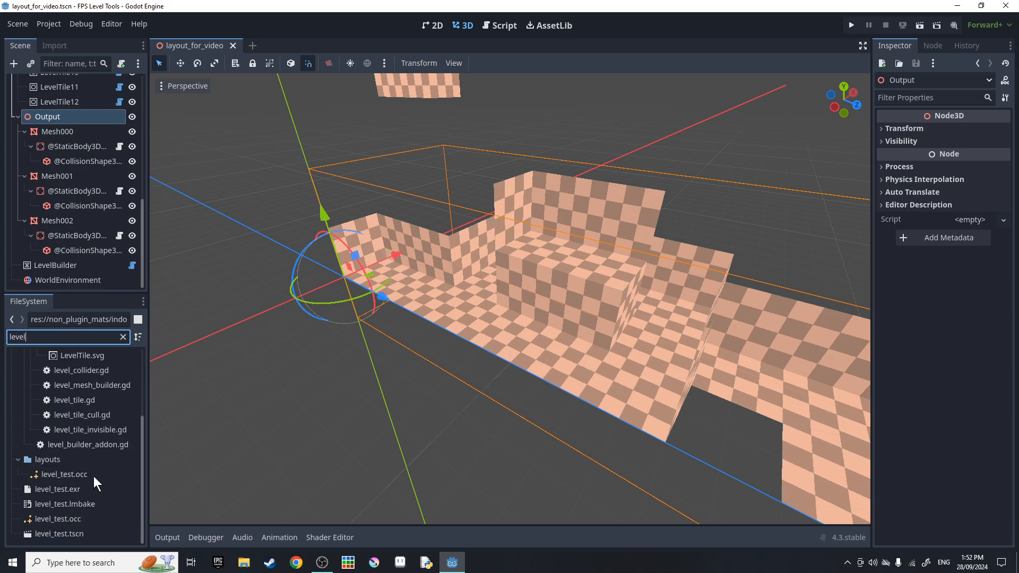
double_click(83, 537)
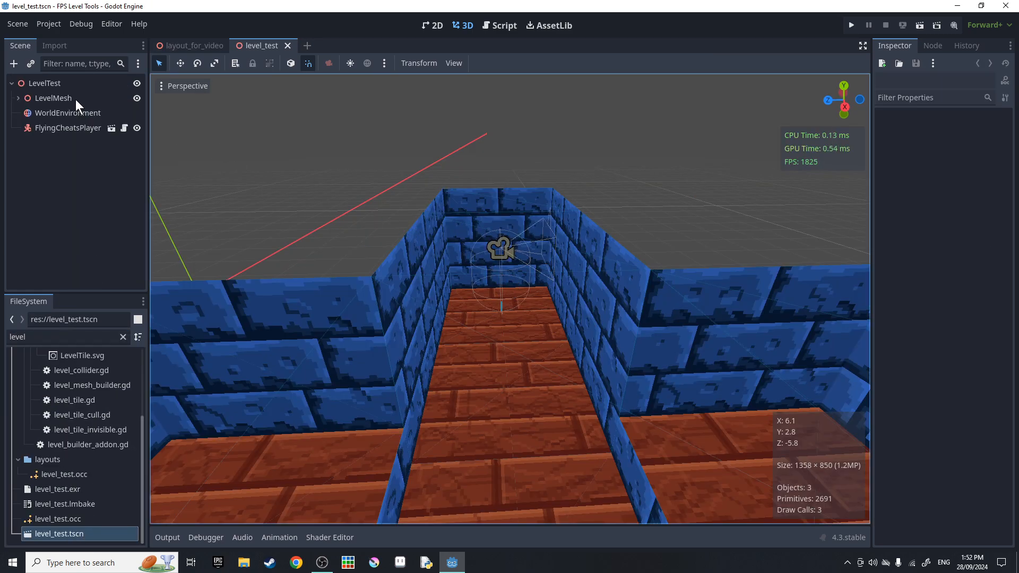
left_click(18, 99)
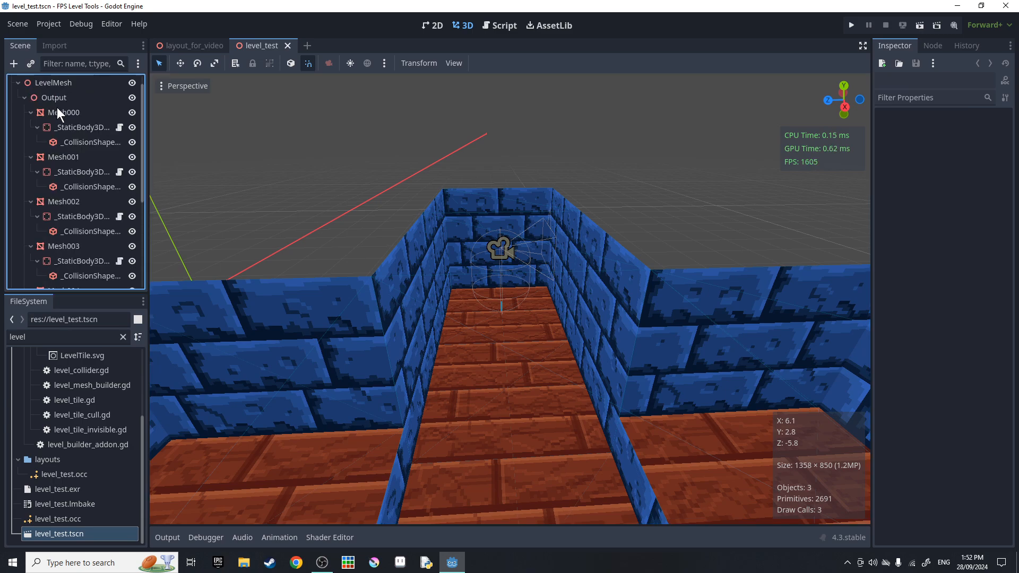
left_click(52, 112)
key("Delete")
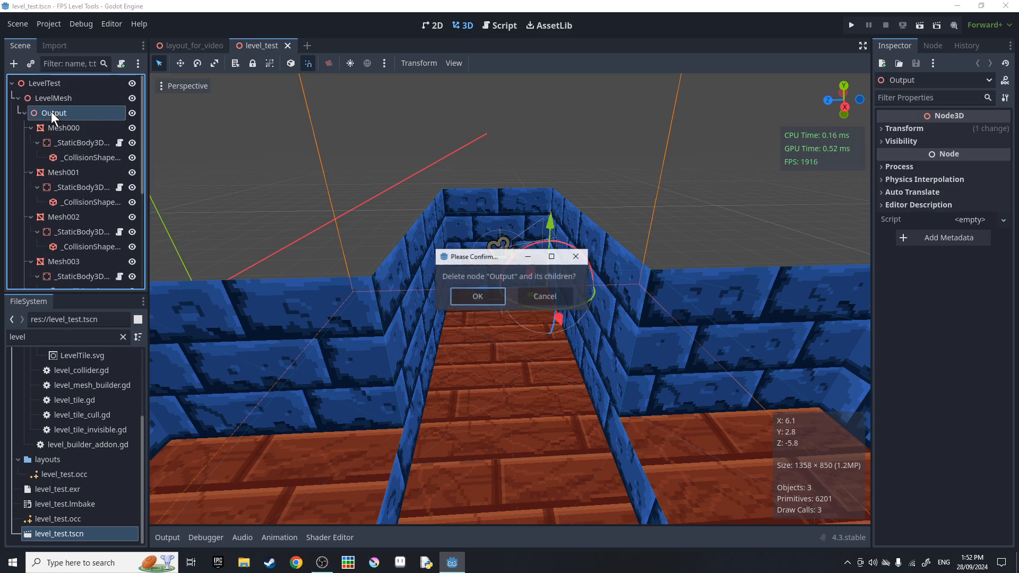
key("Return")
Paste the copied Output under LevelMesh and move FlyingCheatsPlayer toward the level.
right_click(58, 102)
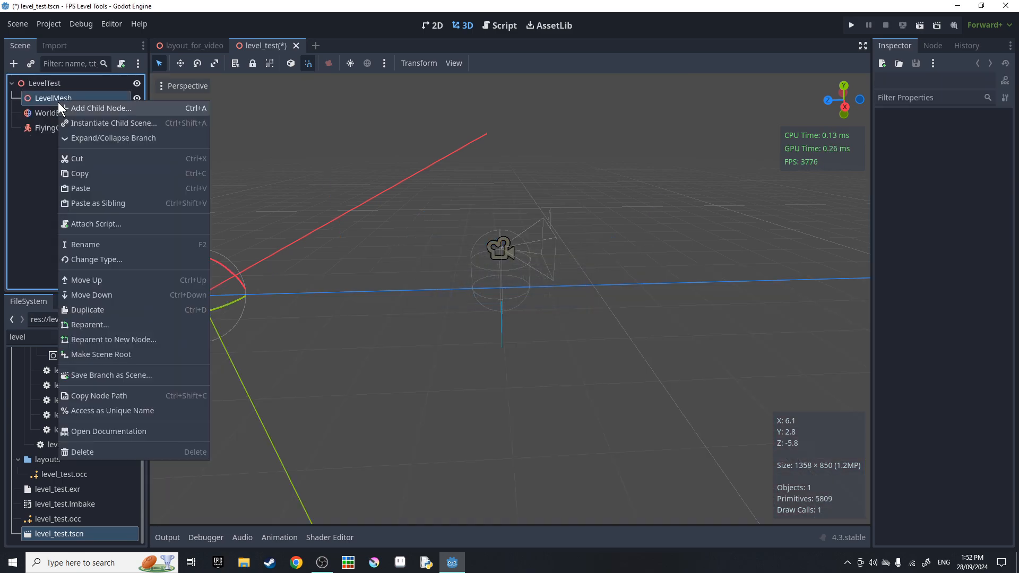
left_click(90, 189)
right_click_drag(401, 177, 353, 226)
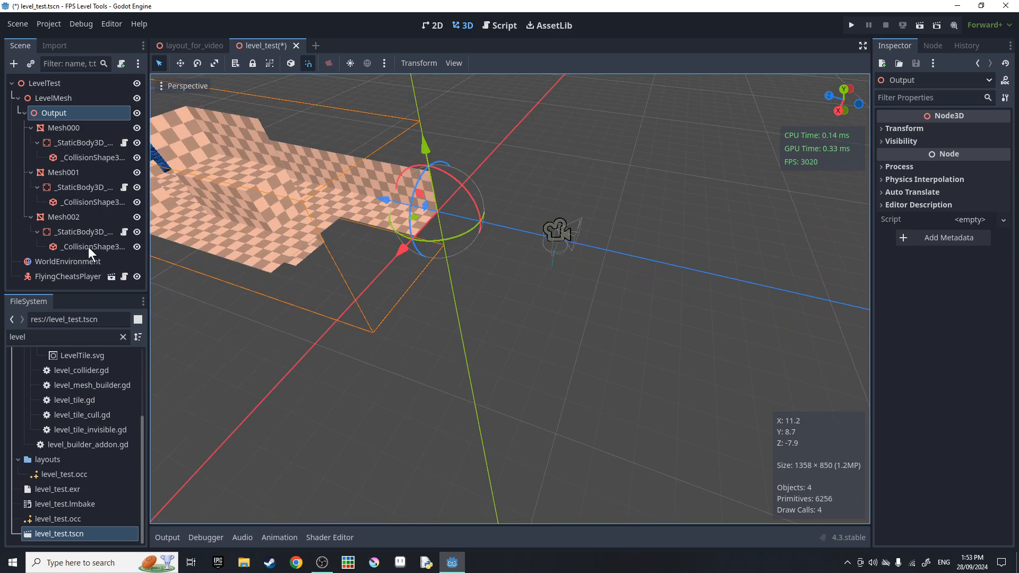
left_click(59, 274)
left_click_drag(498, 239, 353, 228)
Move FlyingCheatsPlayer along Z onto the checkered level and run the level_test scene.
right_click_drag(376, 228, 331, 202)
key("w")
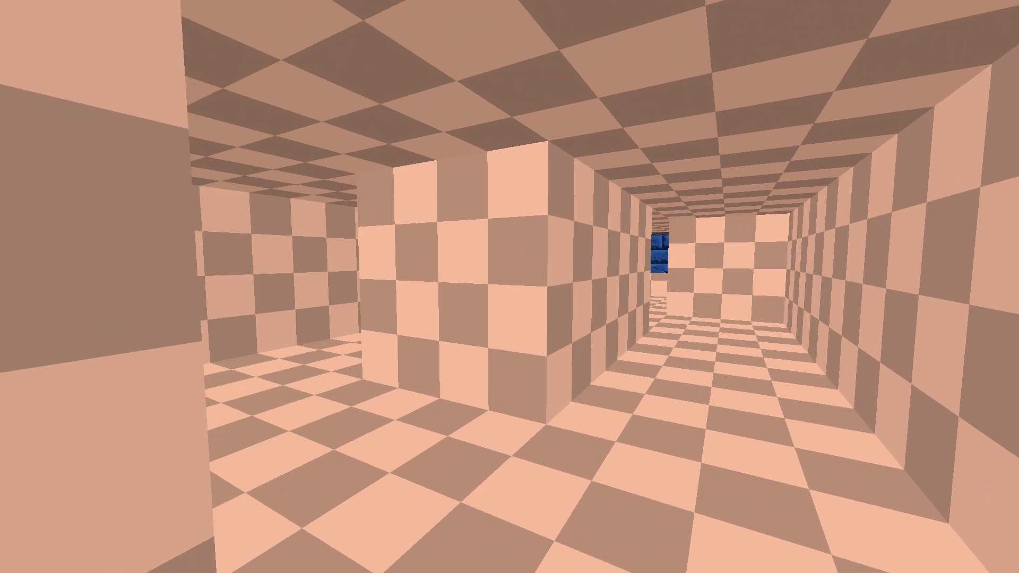
key("w")
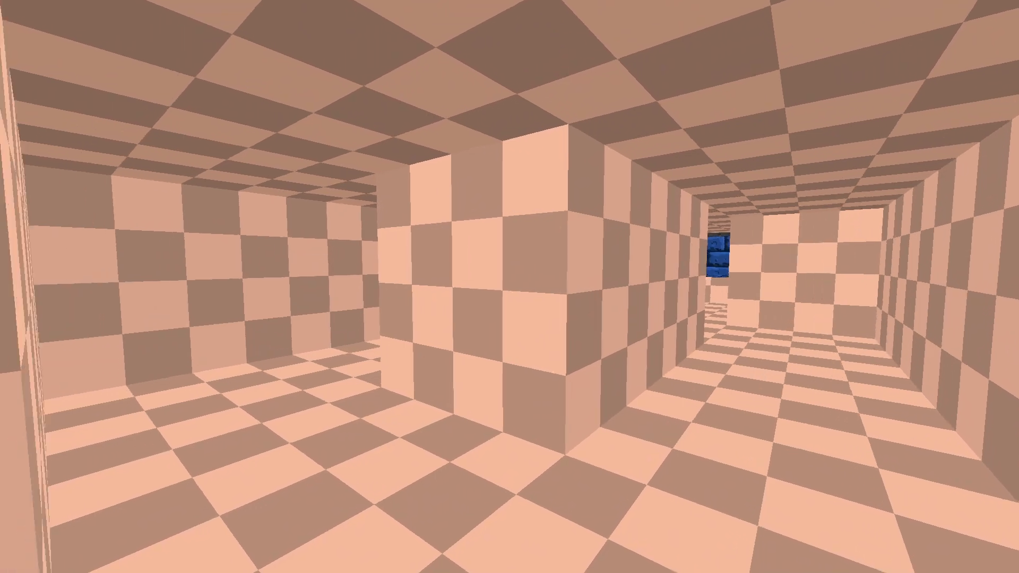
Walk through the checkered corridor into the blue-brick room and back, then stop the play-test.
key("w")
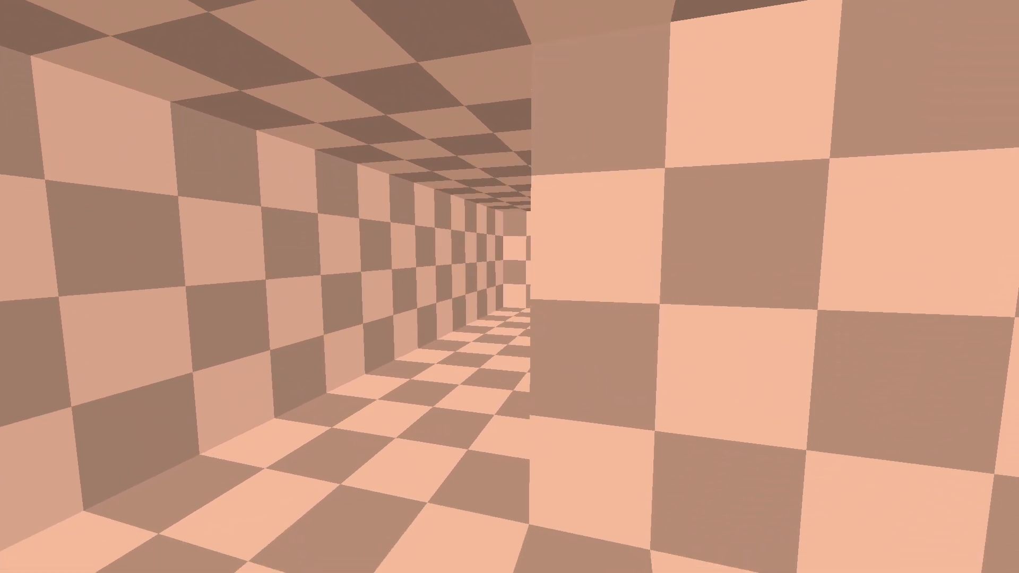
key("w")
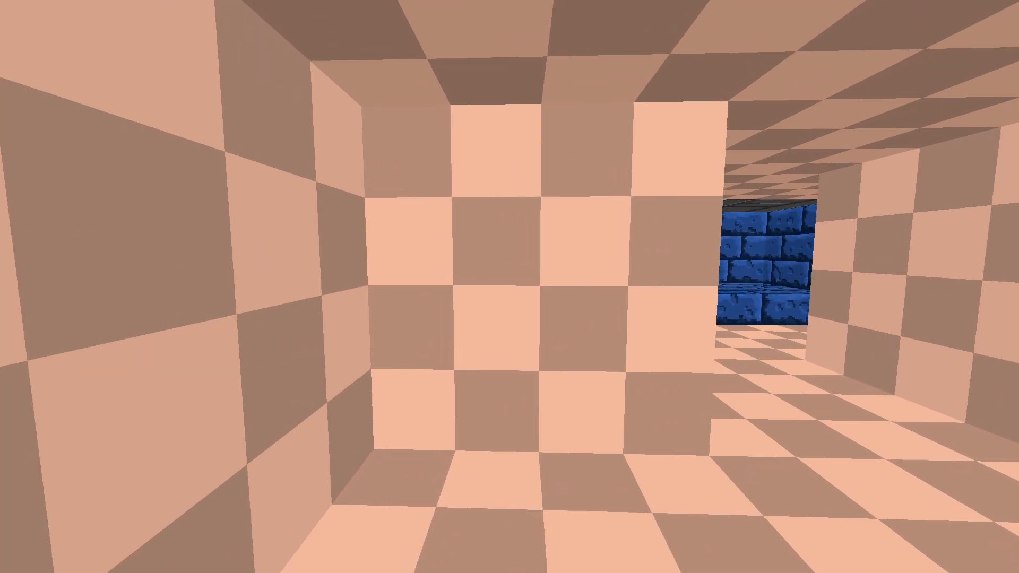
key("w")
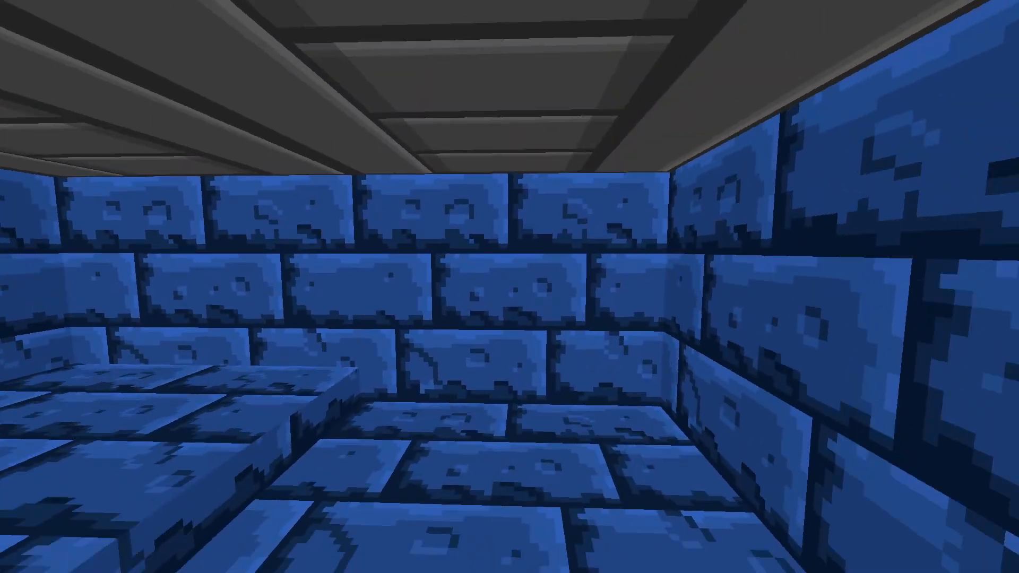
key("w")
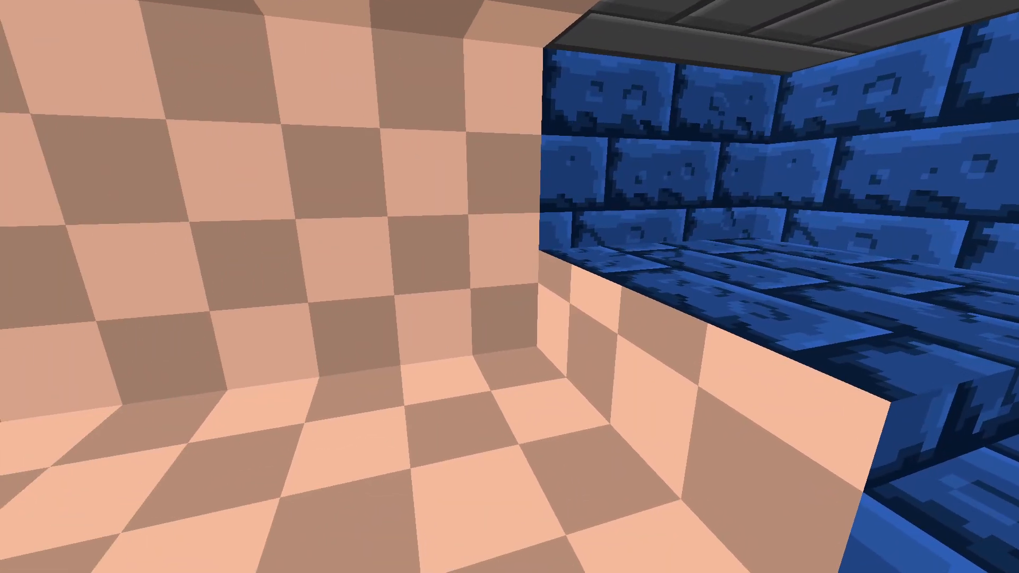
key("w")
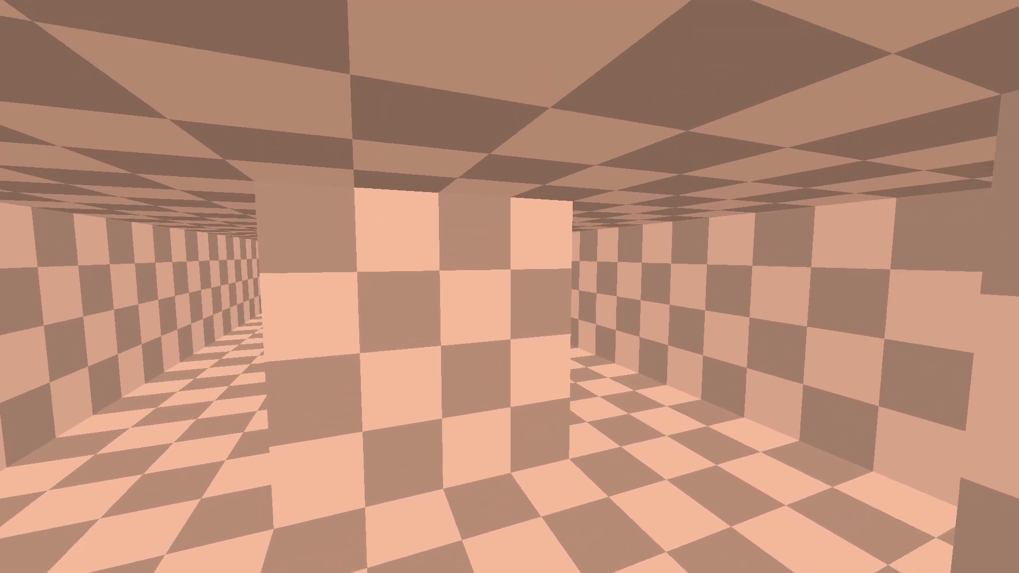
key("w")
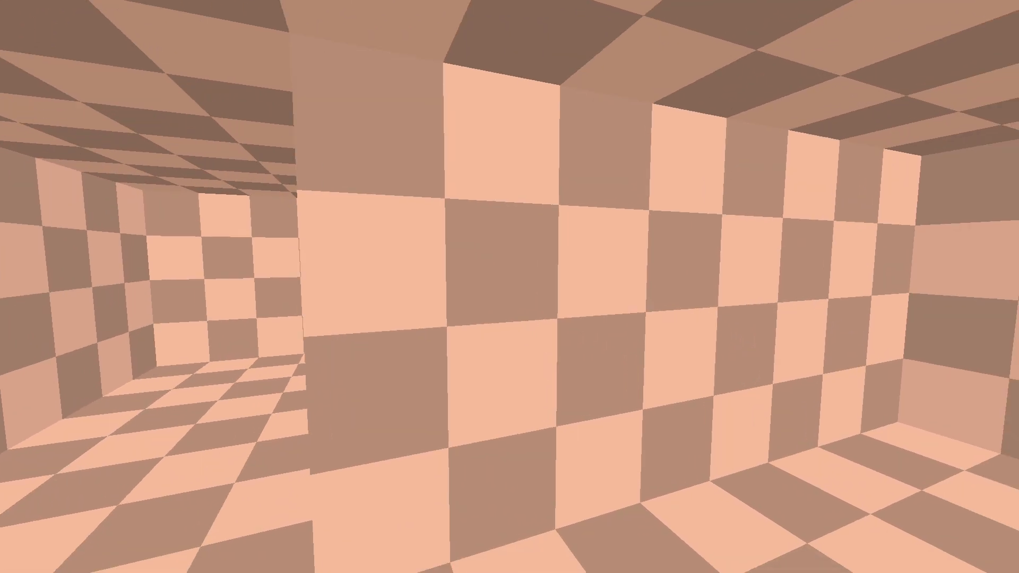
key("w")
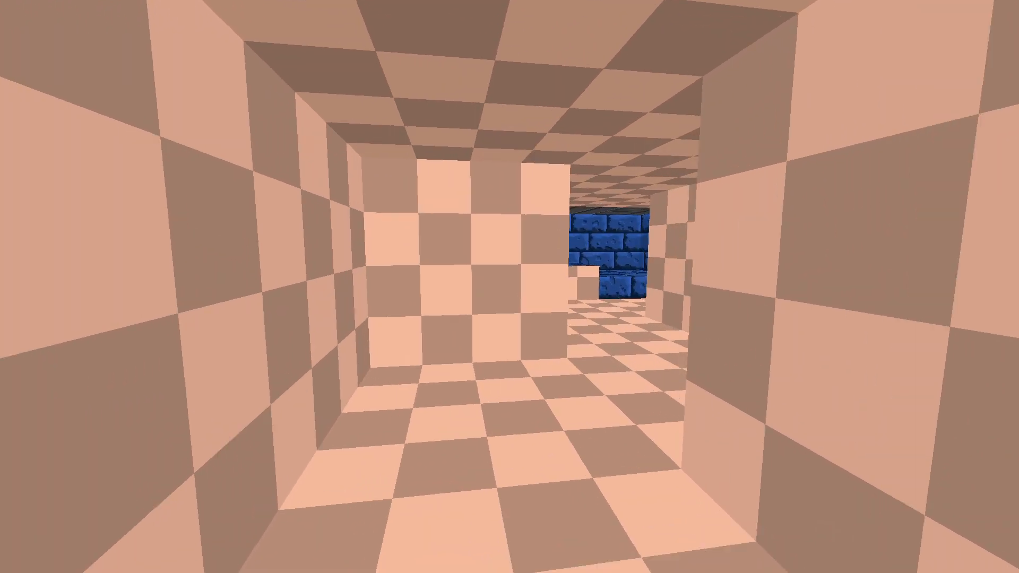
key("Escape")
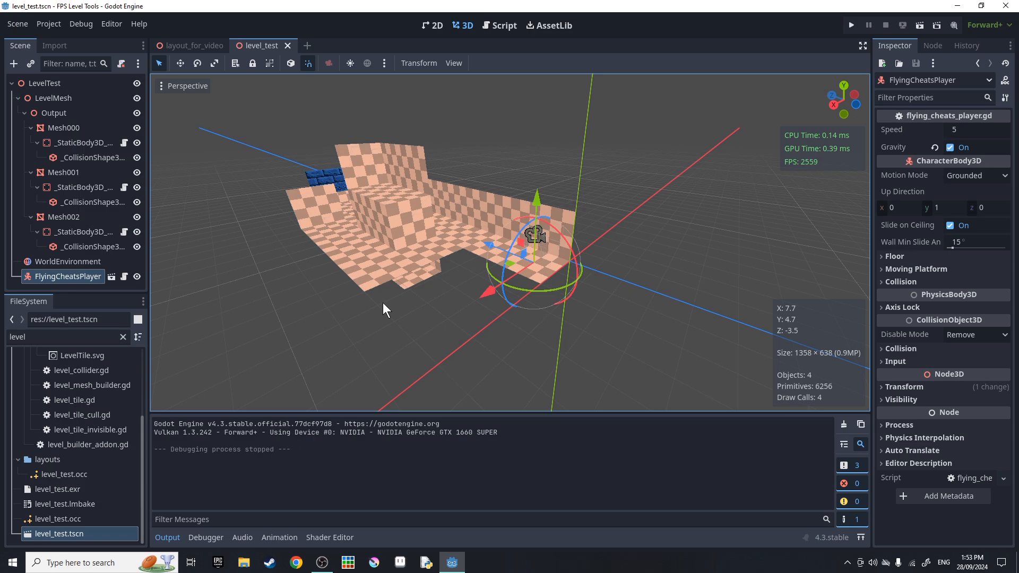